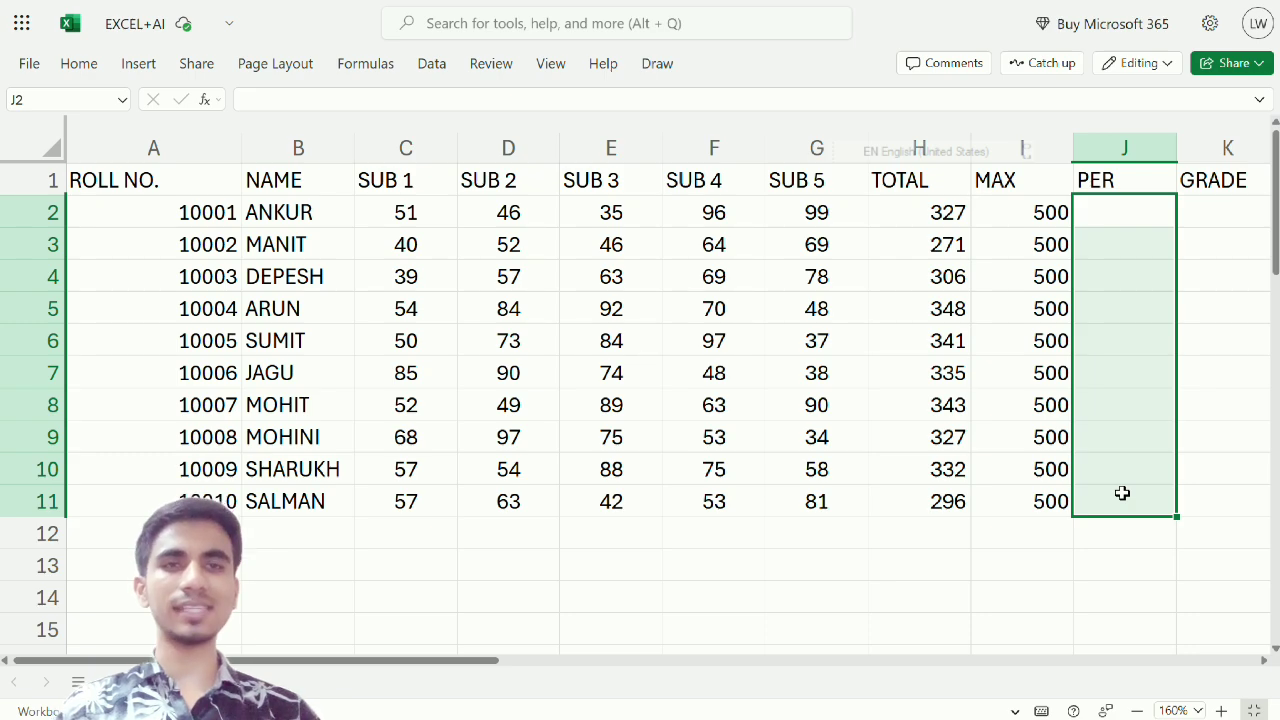
Examine the student table's roll number, name, subject marks, total, maximum, percentage and grade columns
left_click_drag(1125, 184, 1147, 427)
left_click(1204, 225)
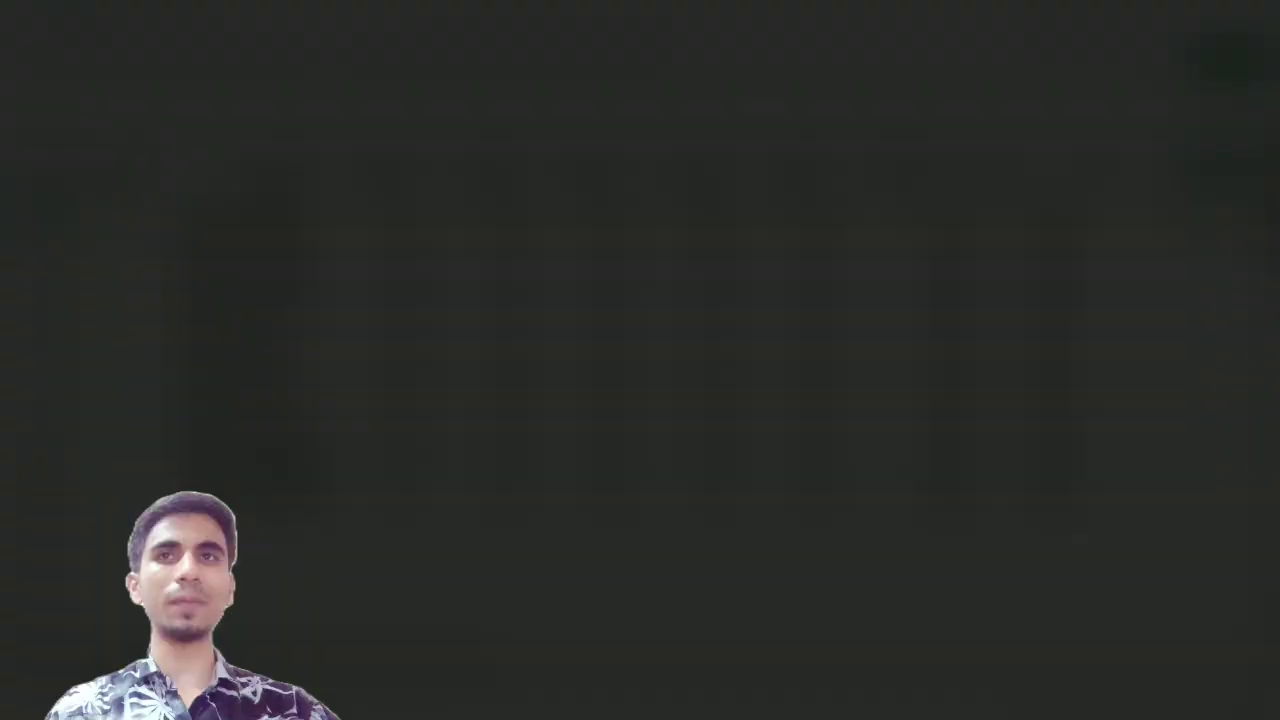
left_click_drag(110, 180, 143, 491)
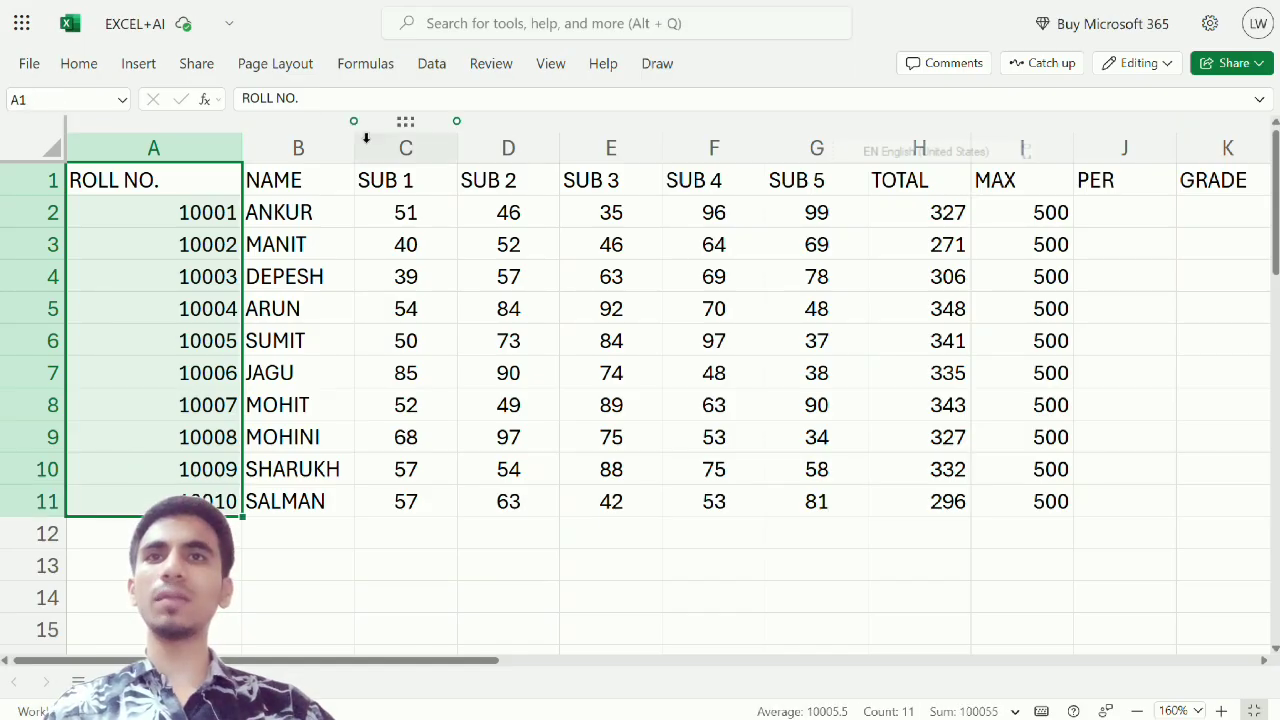
left_click_drag(323, 214, 271, 500)
left_click_drag(406, 206, 405, 501)
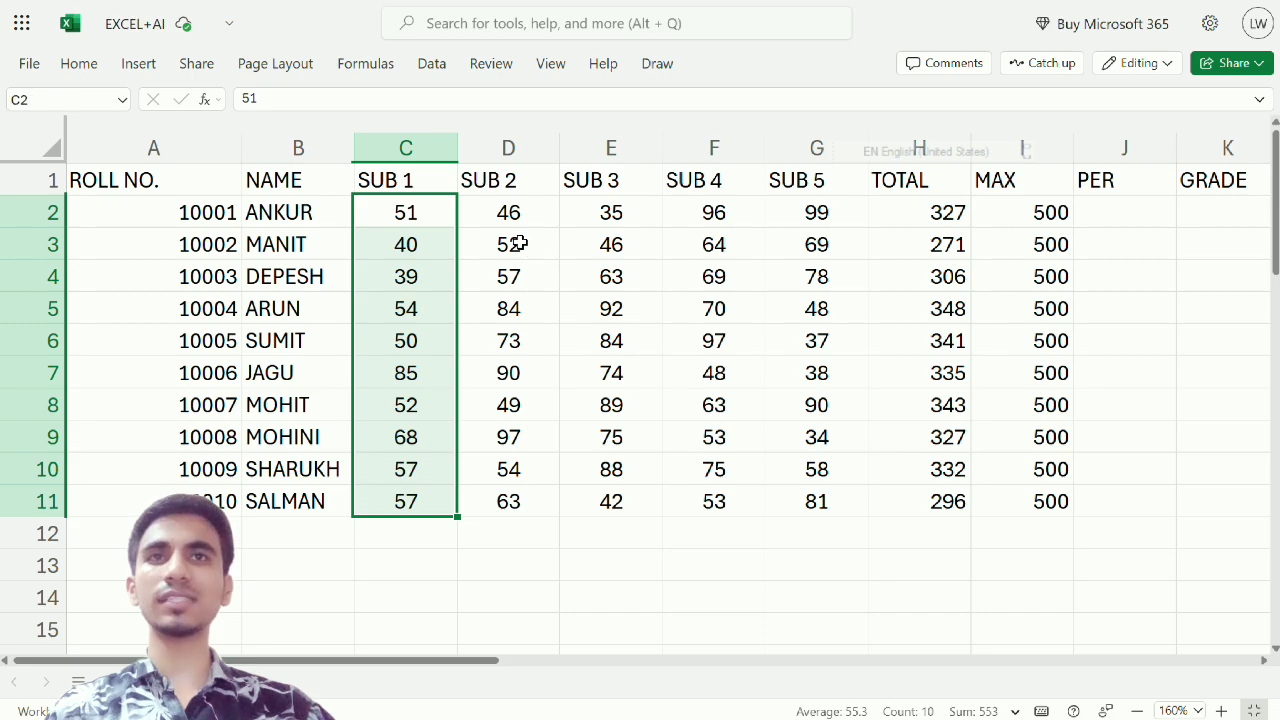
left_click_drag(512, 212, 510, 437)
left_click_drag(670, 212, 690, 404)
left_click_drag(890, 220, 929, 523)
left_click_drag(1066, 219, 1030, 227)
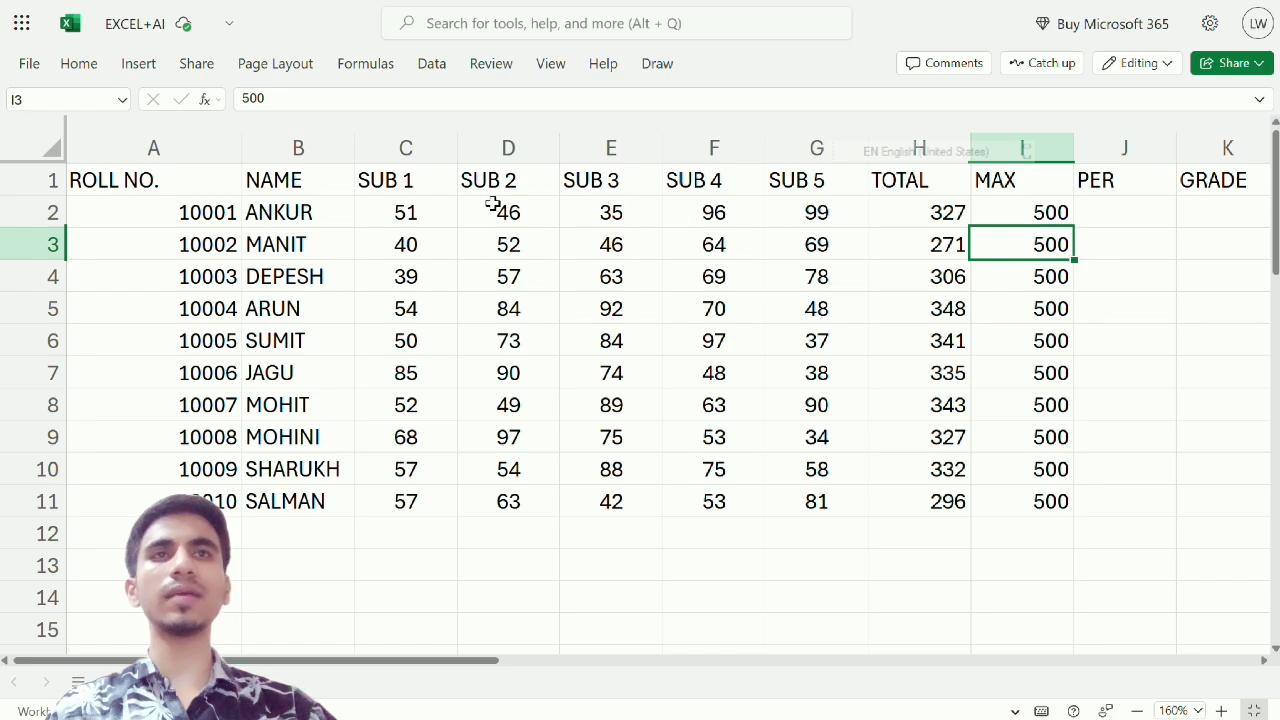
left_click(413, 220)
left_click(468, 219)
left_click(600, 213)
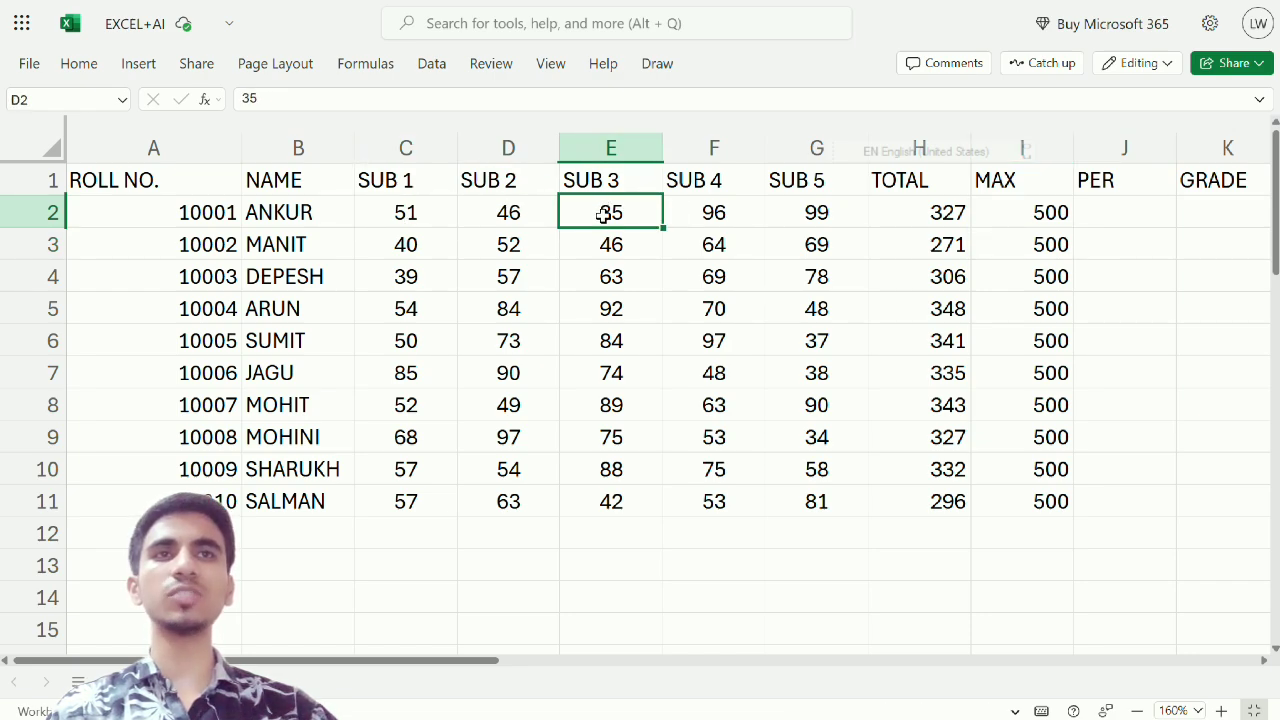
left_click(700, 214)
left_click(785, 214)
left_click_drag(1020, 212, 1044, 494)
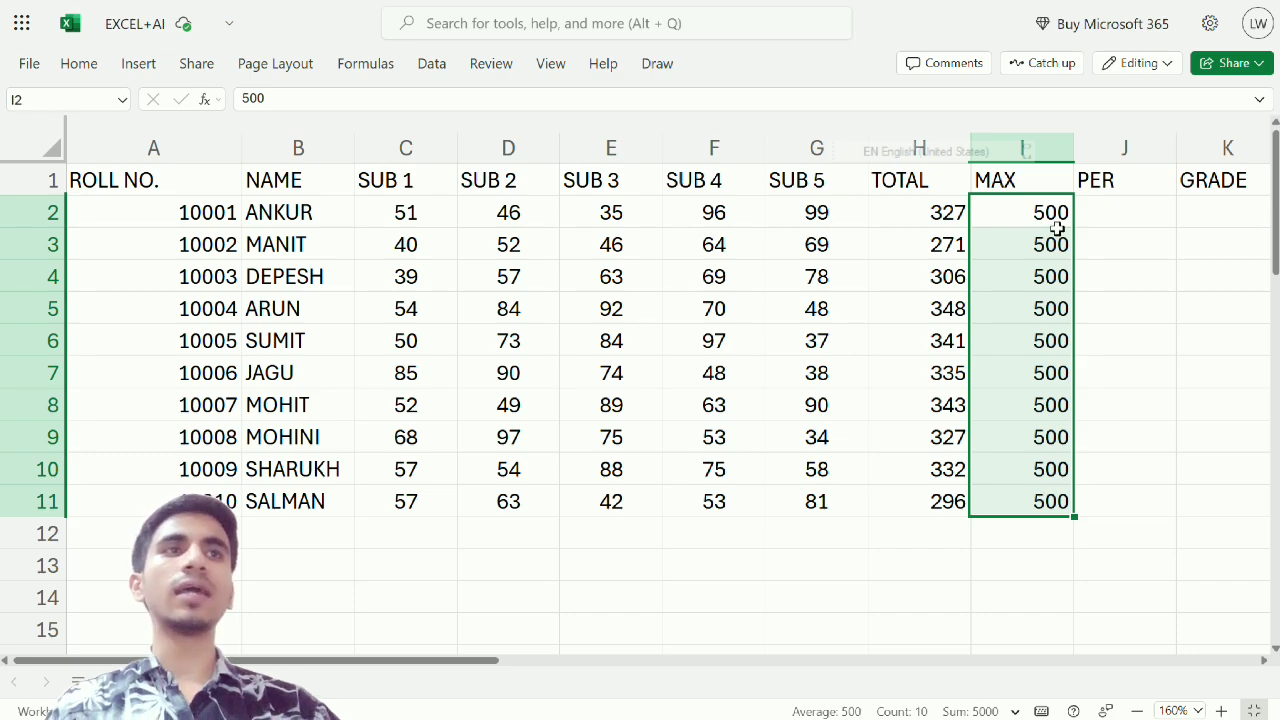
Calculate the first student's percentage in J2 with the formula =H2/I2*100
left_click(1107, 213)
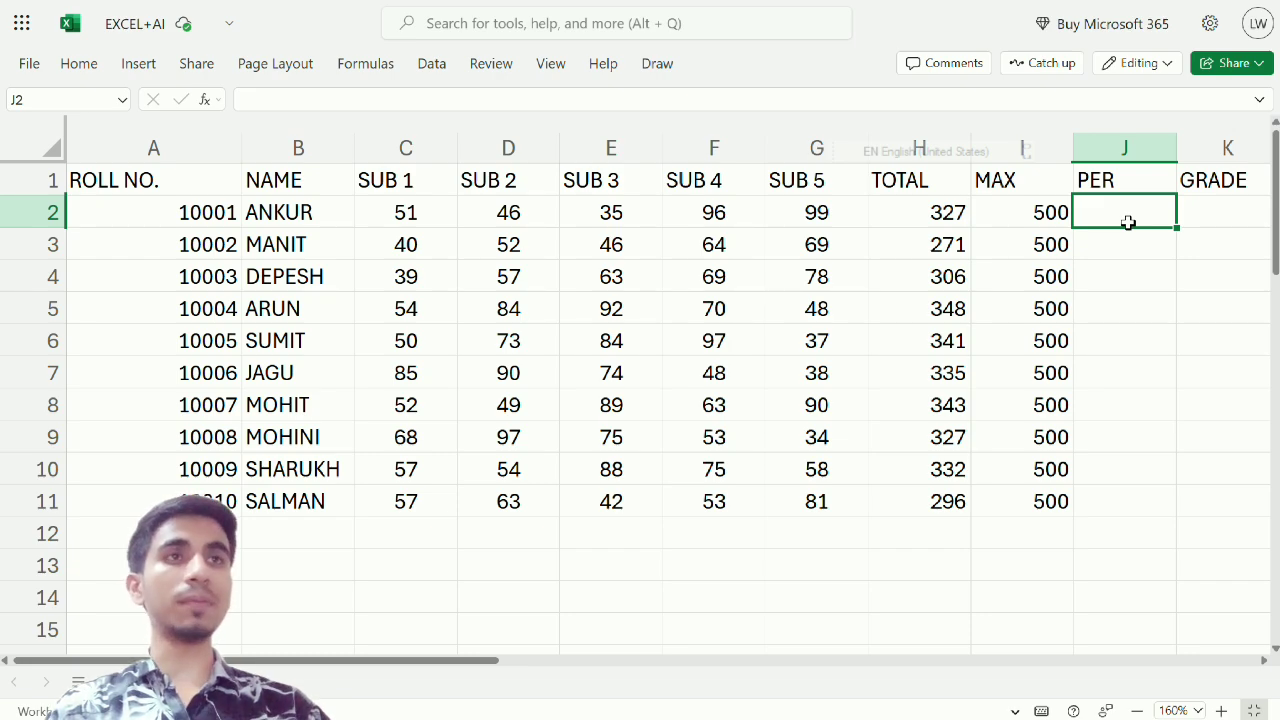
type("=")
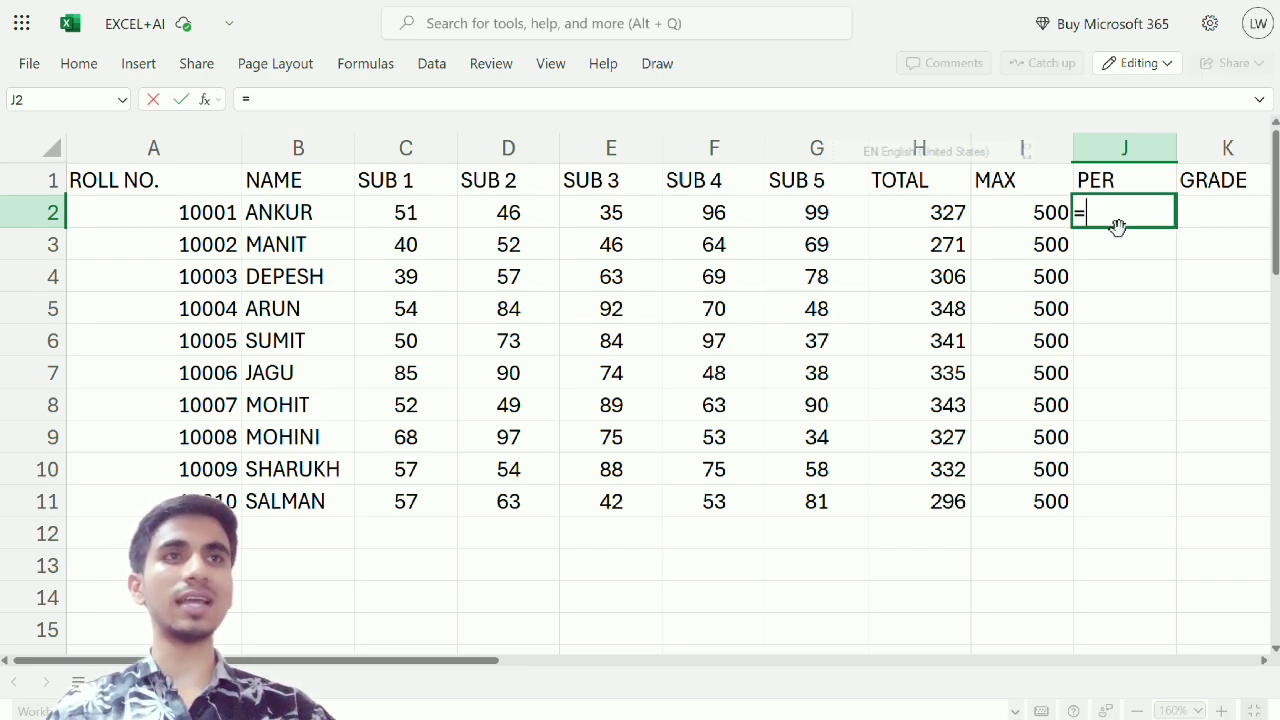
left_click(932, 215)
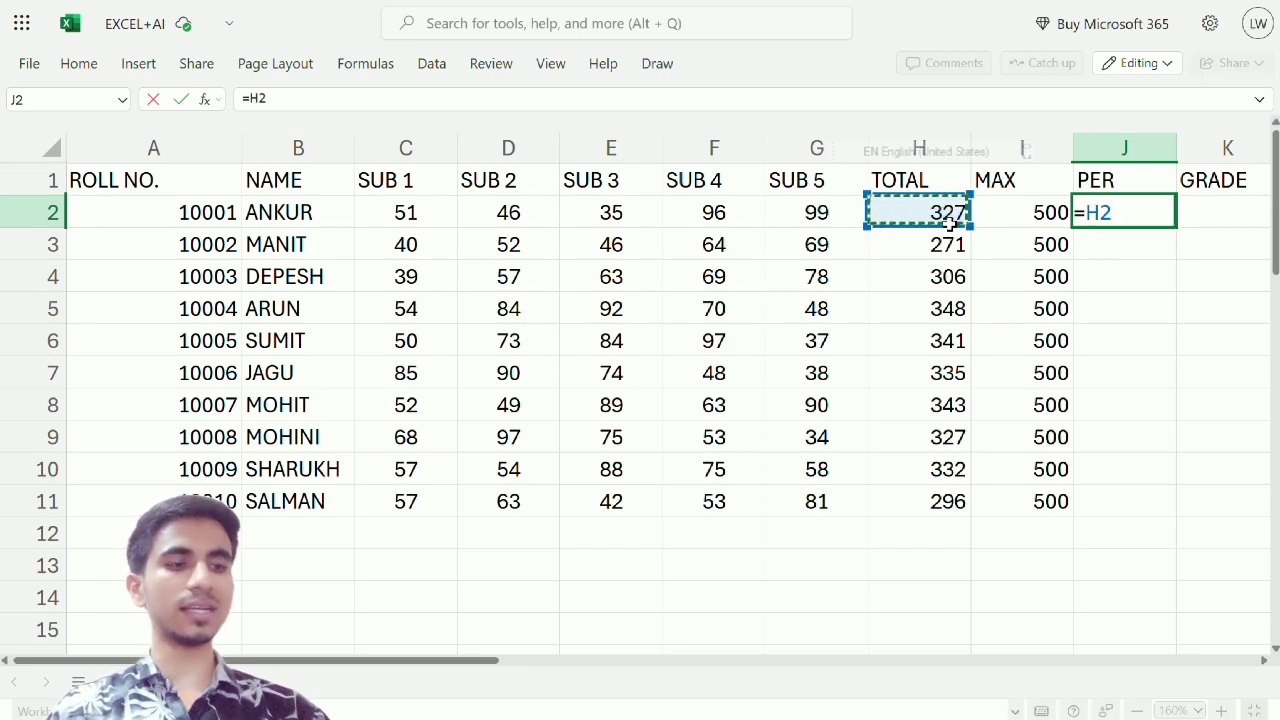
type("/")
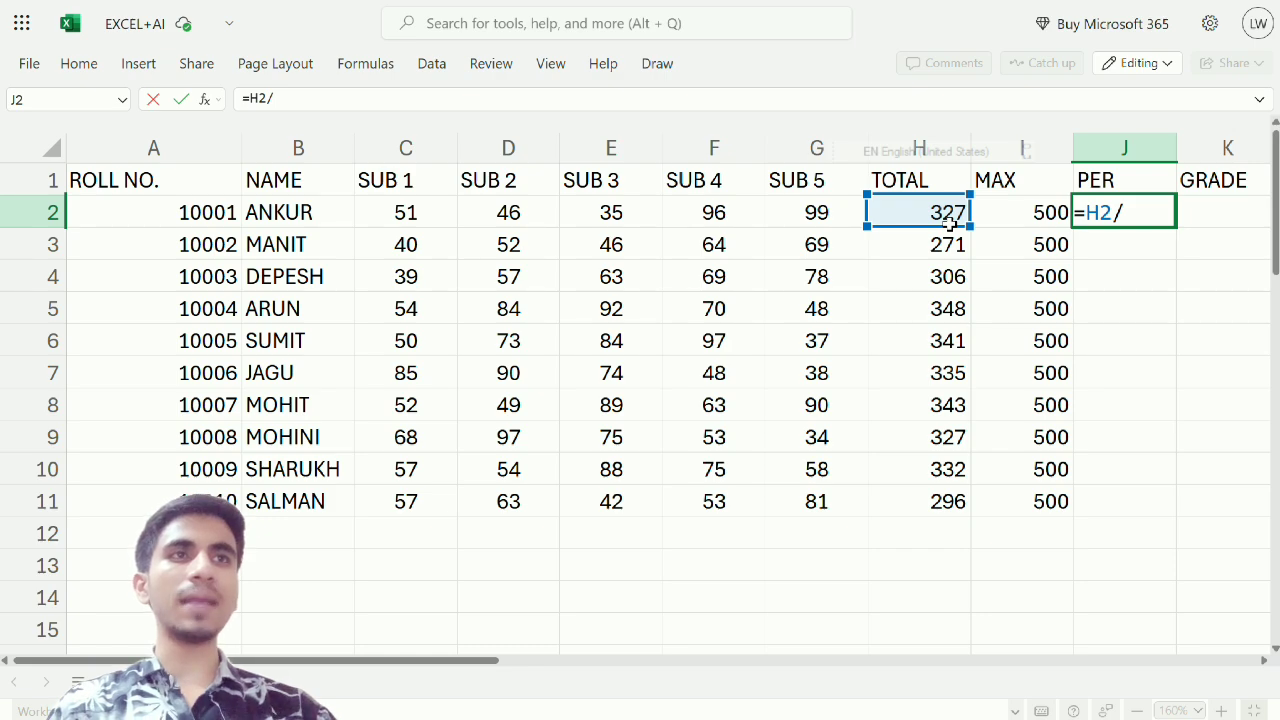
left_click(1027, 218)
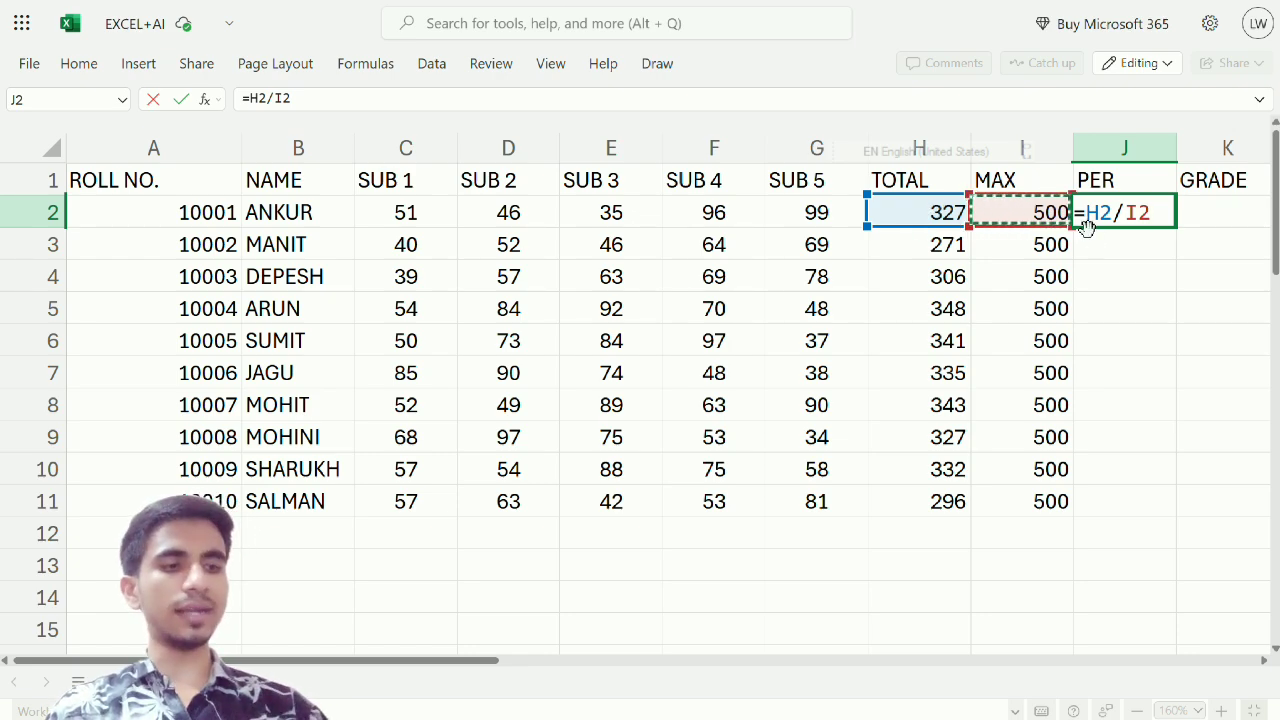
type("*1")
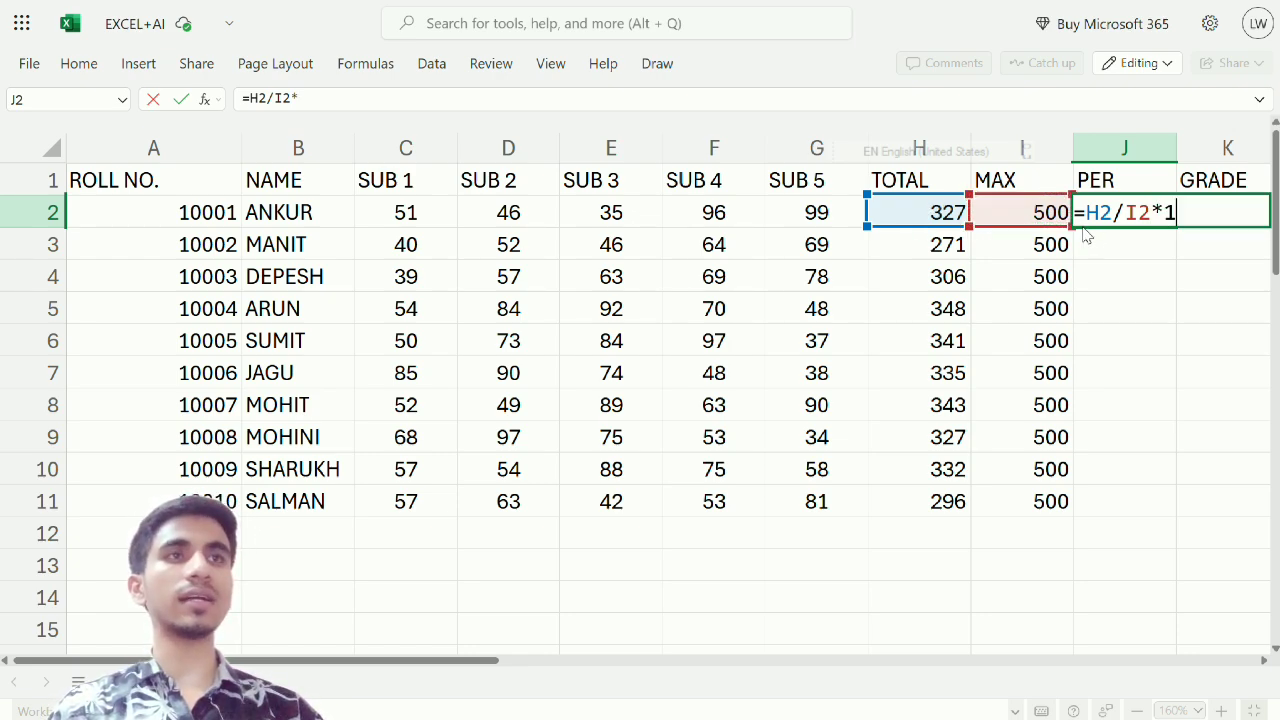
type("00")
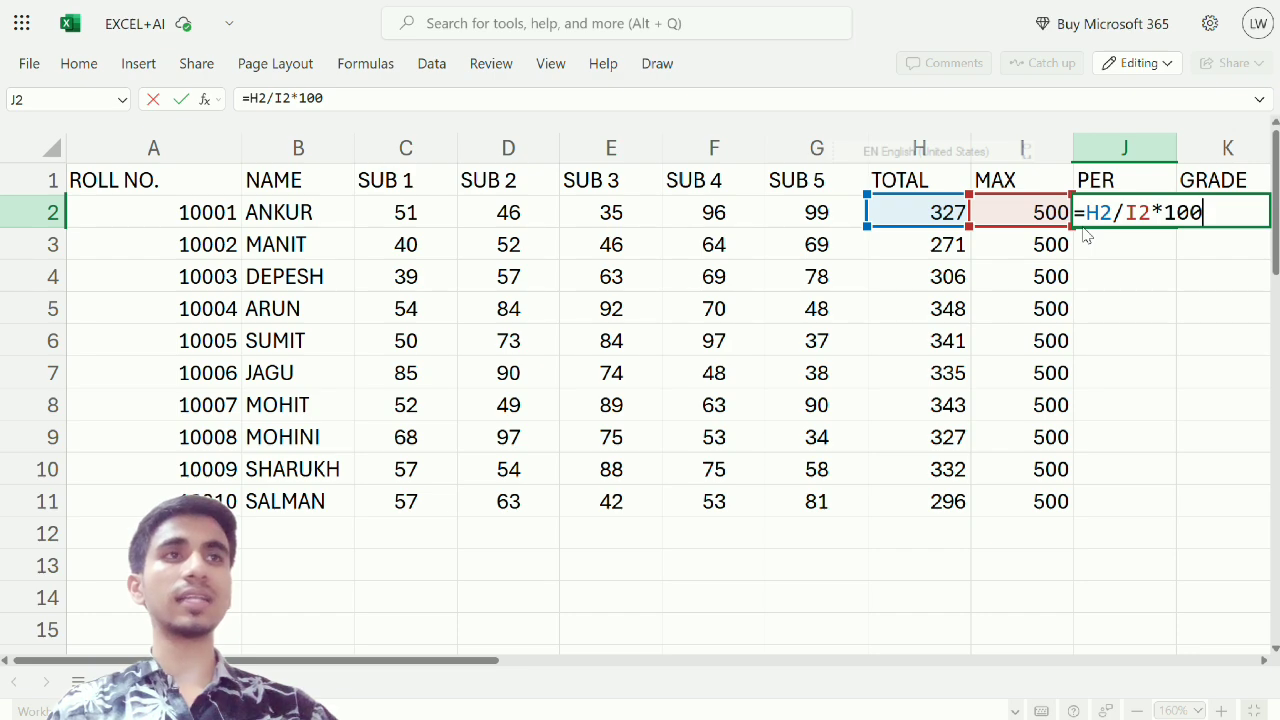
key("Return")
left_click(1126, 215)
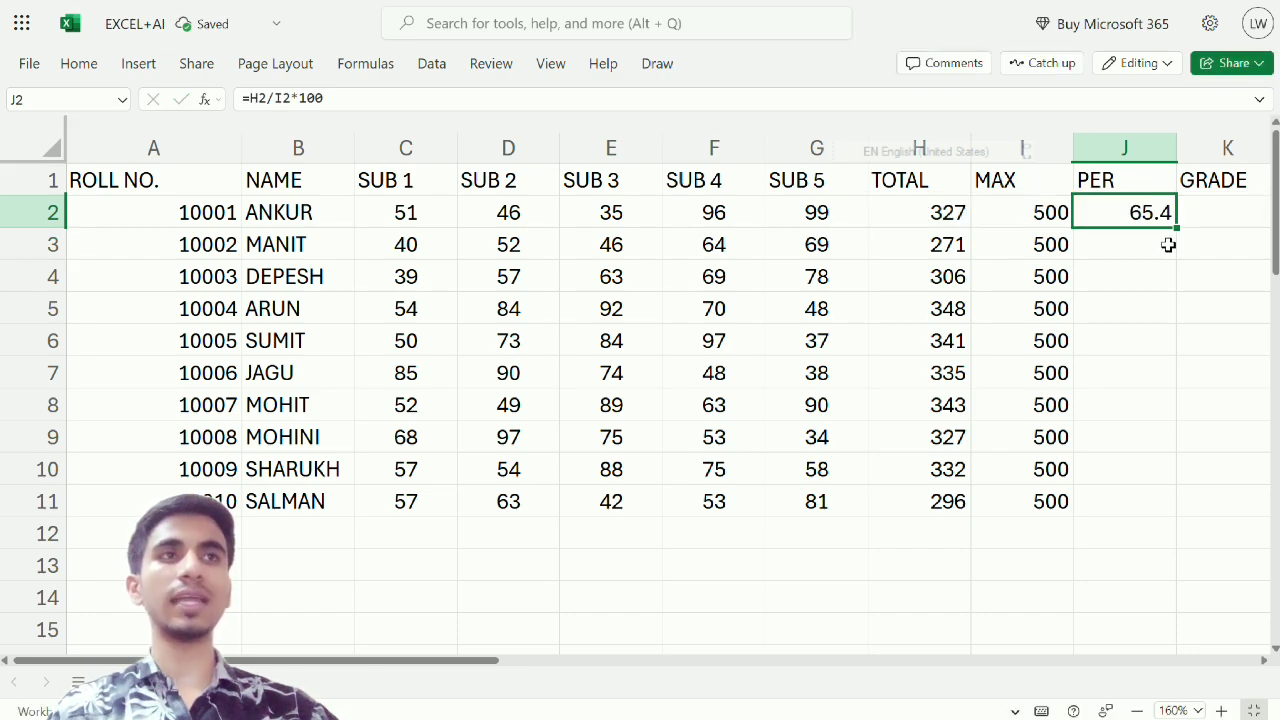
Calculate the second student's percentage in J3 with the formula =H3/I3*100
left_click(1134, 243)
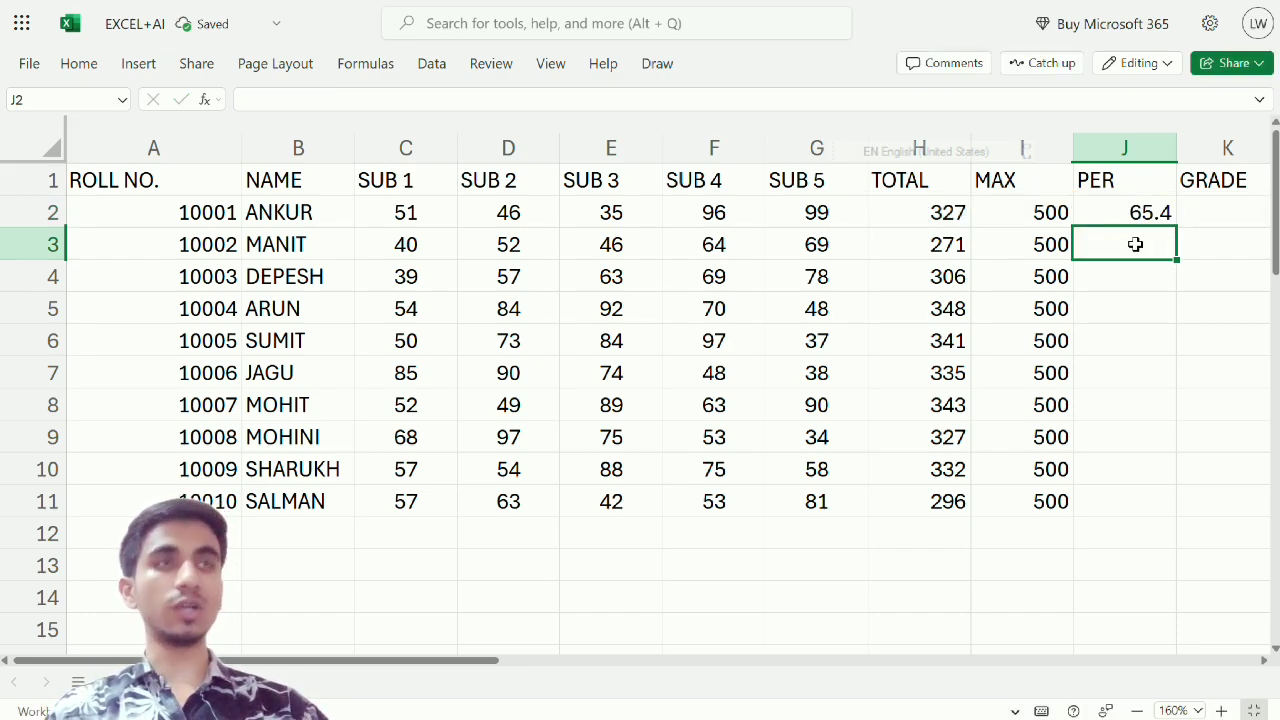
type("=")
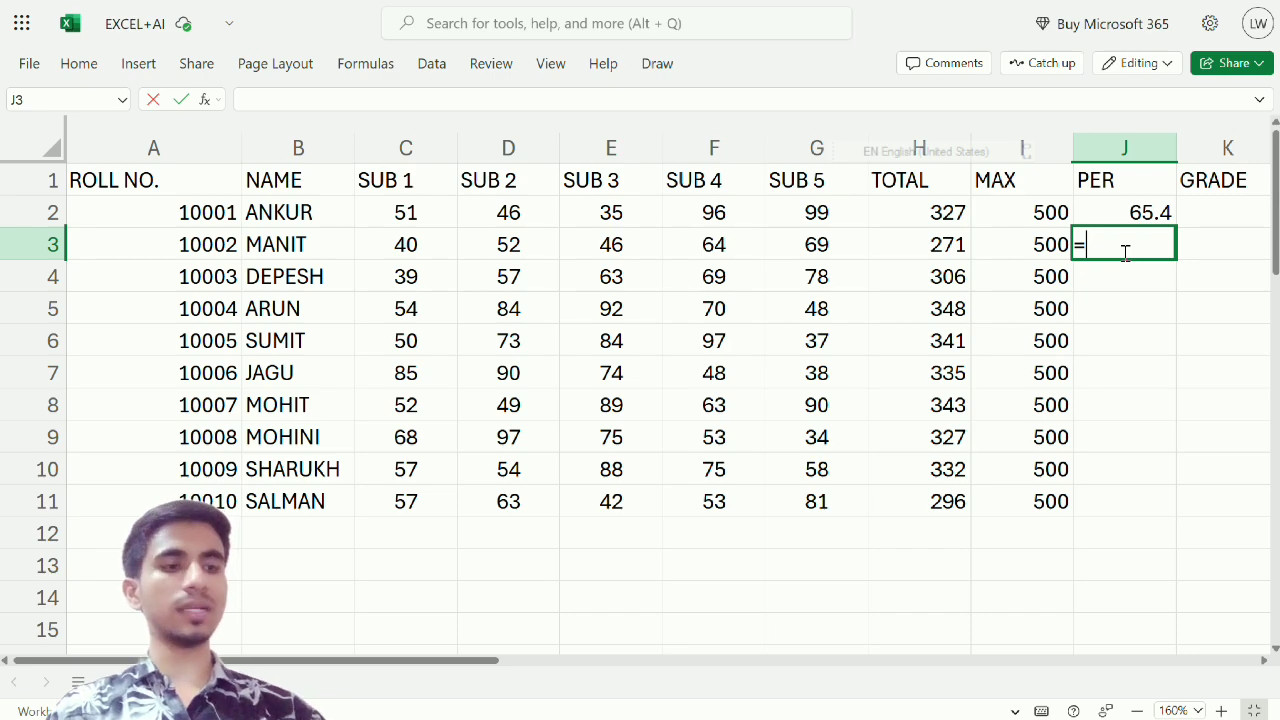
left_click(938, 250)
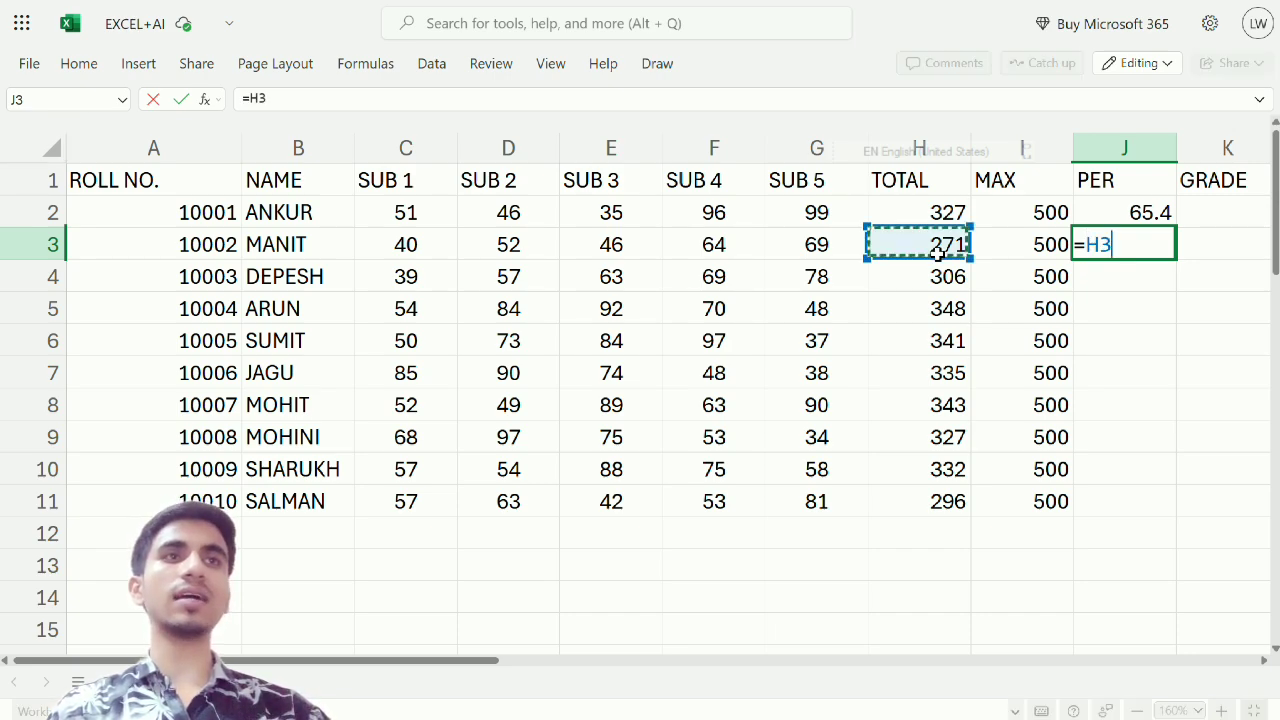
type("/")
left_click(1040, 250)
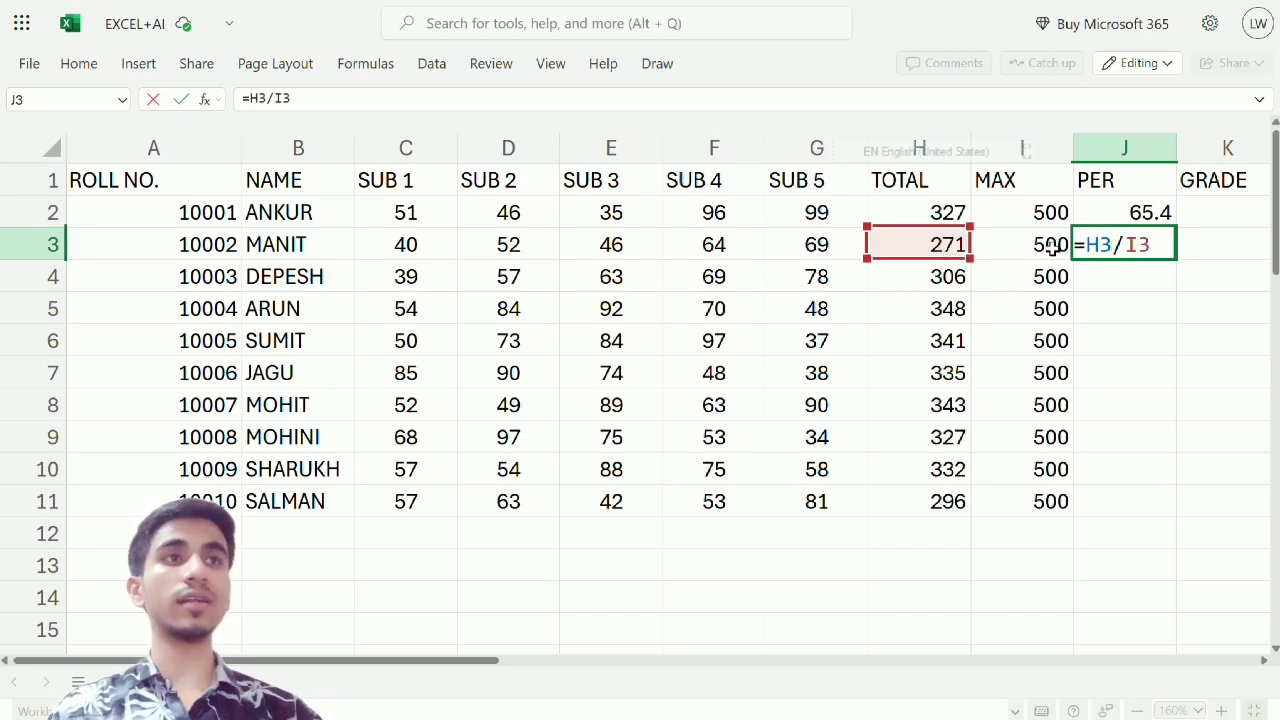
type("*100")
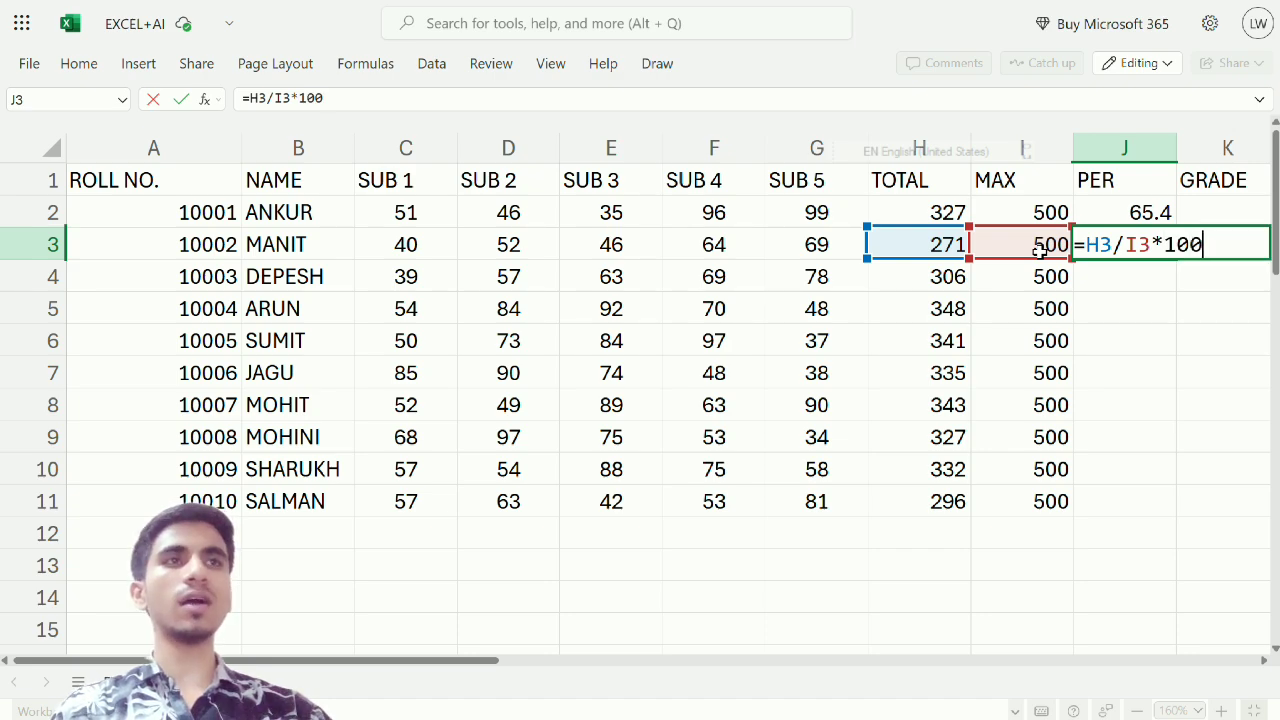
key("Return")
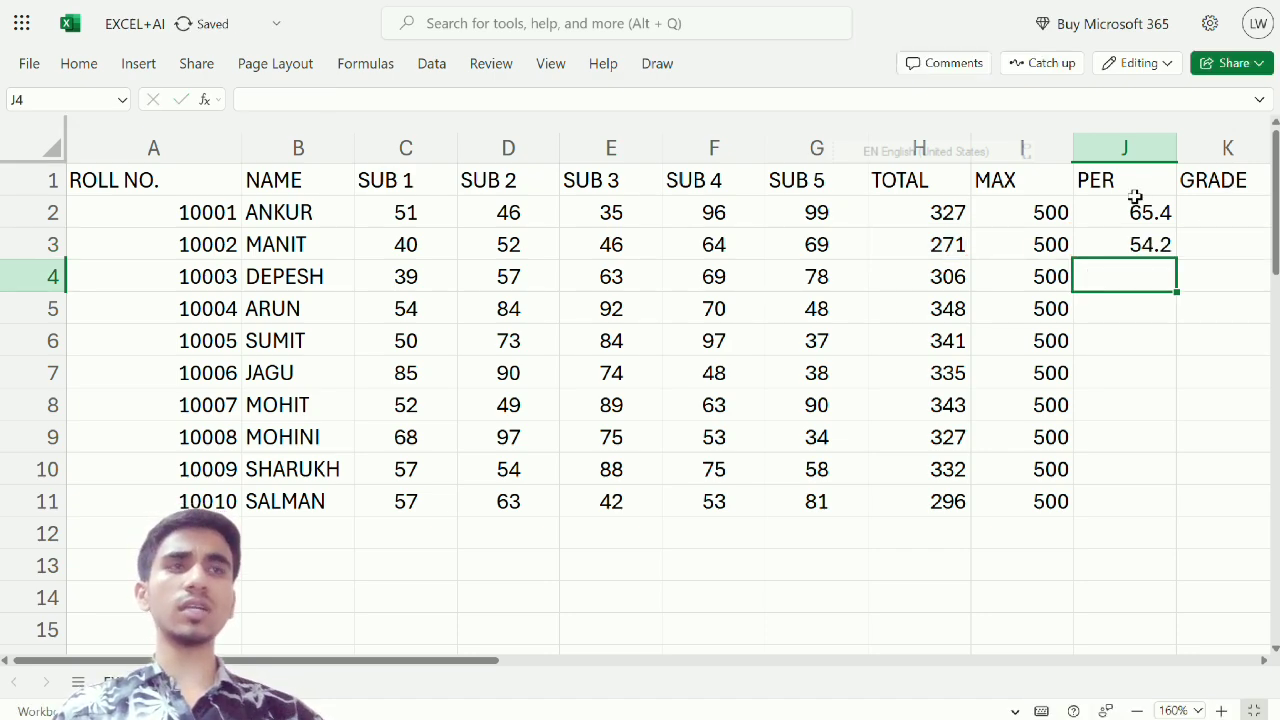
left_click(1139, 212)
mouse_move(1139, 213)
left_mouse_down()
mouse_move(1146, 243)
mouse_move(1145, 212)
left_mouse_up()
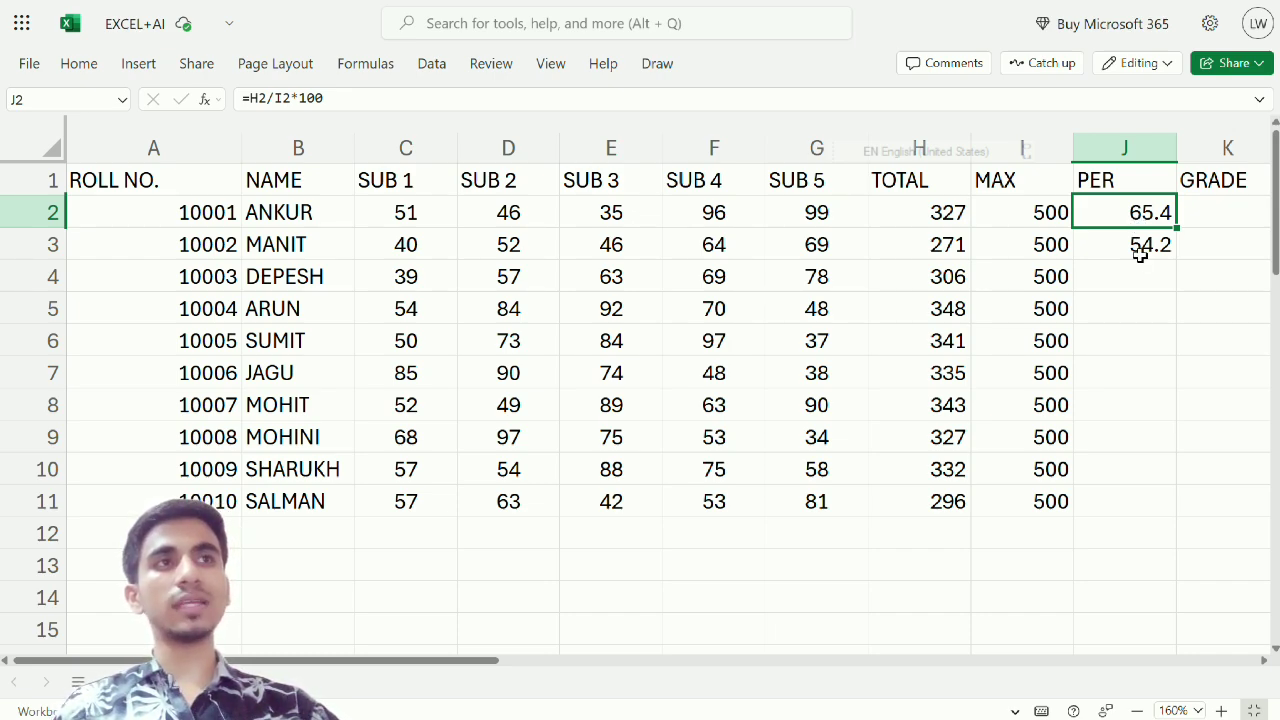
left_click(1231, 214)
left_click(1152, 220)
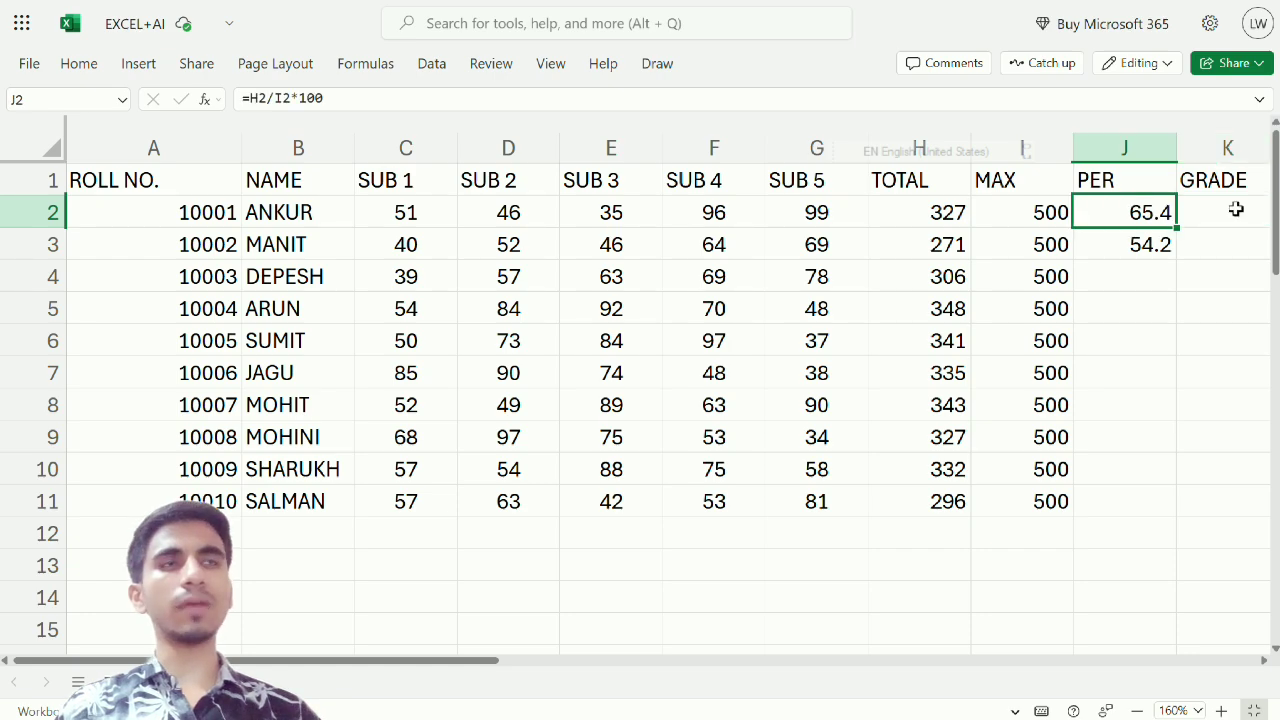
left_click(1236, 204)
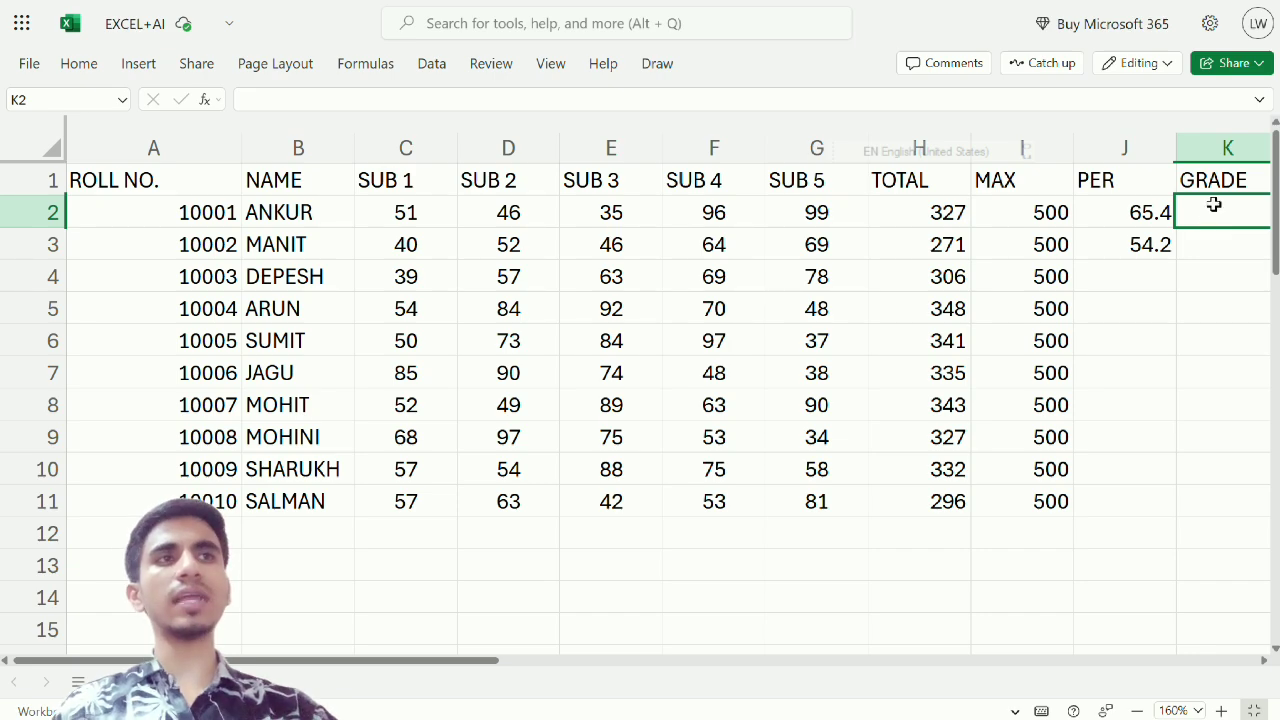
left_click(1142, 217)
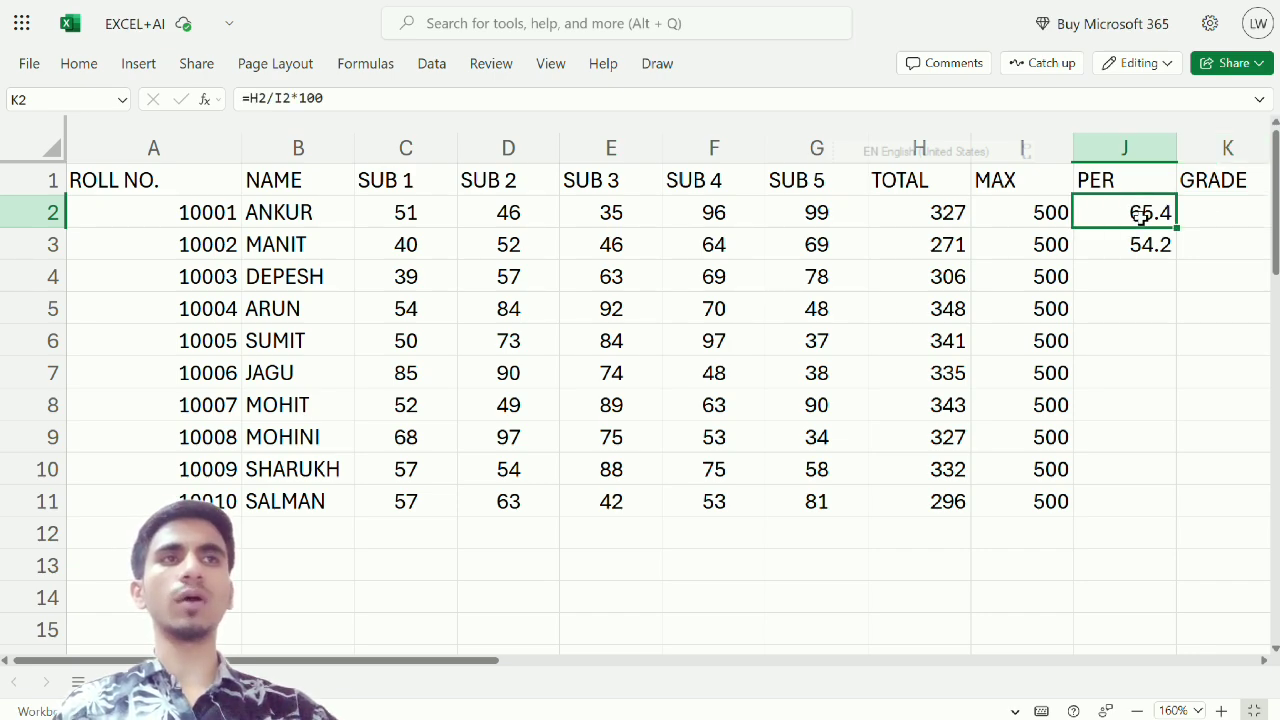
left_click(1194, 220)
Fill the percentage formula from J2 down through J11 for all remaining students
left_click(1130, 217)
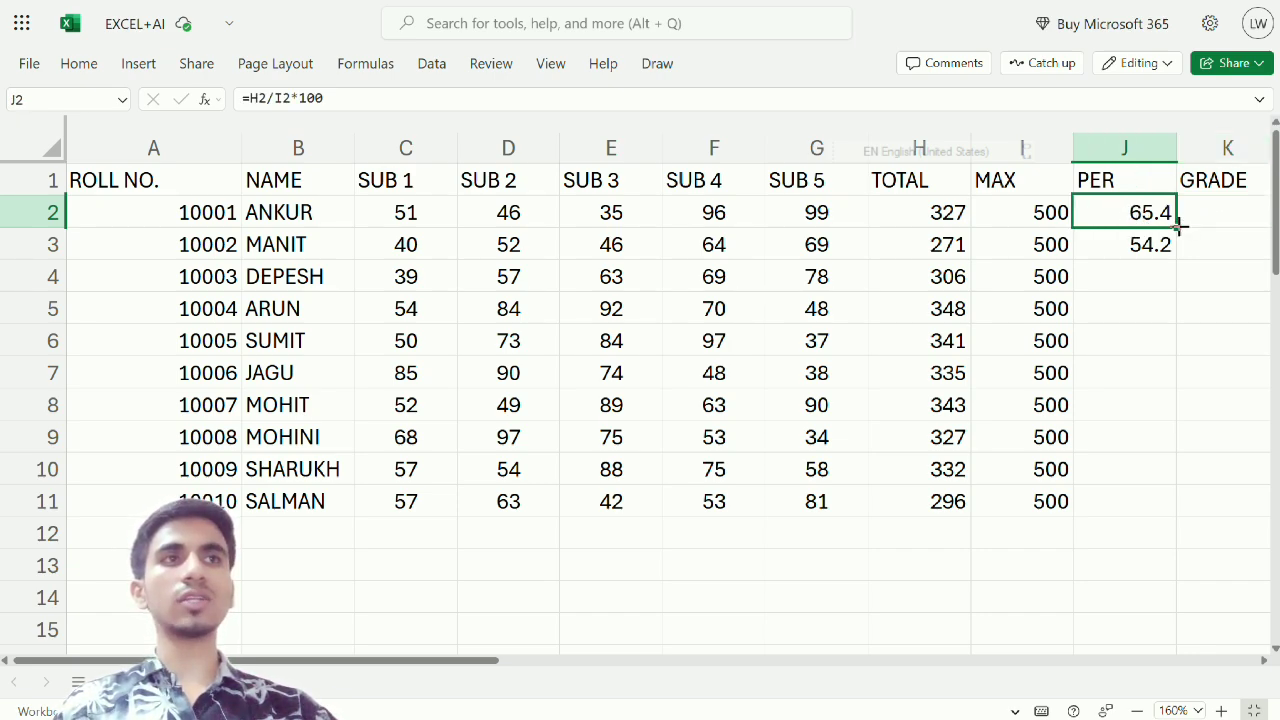
left_click_drag(1176, 229, 1170, 512)
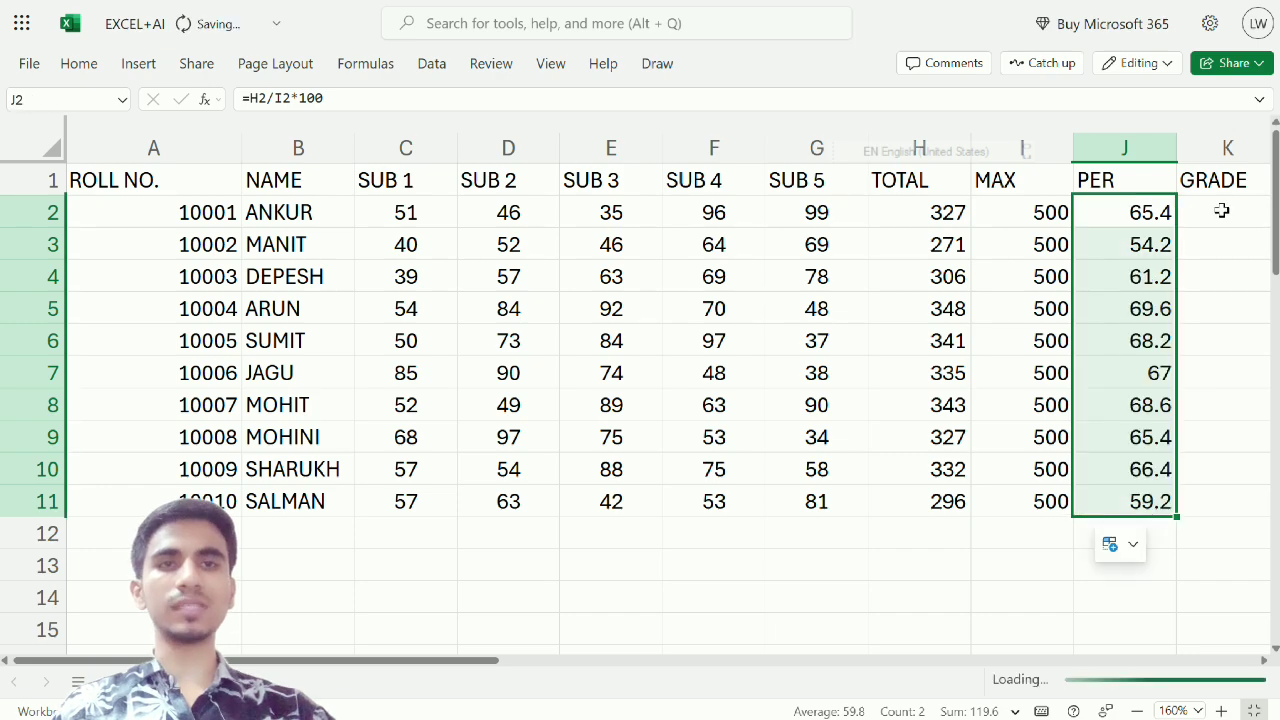
Open the Autopilot add-in alongside the student marks sheet
left_click(1203, 218)
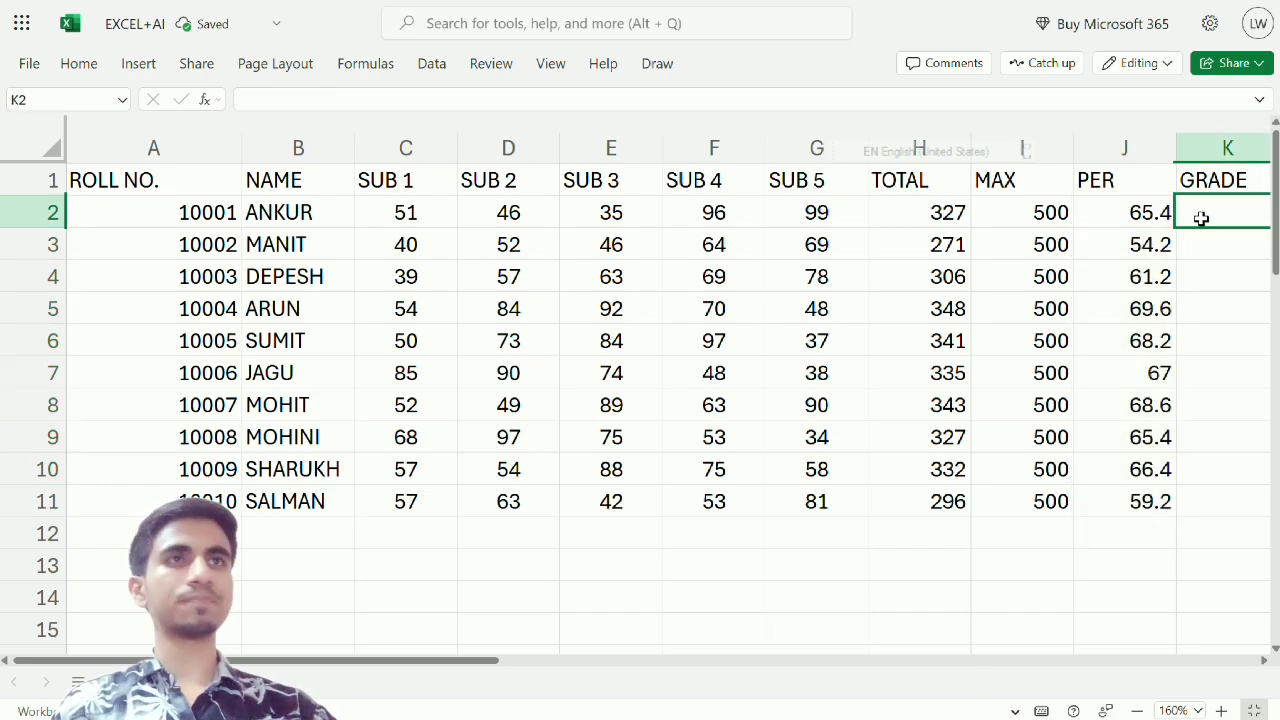
left_click(78, 63)
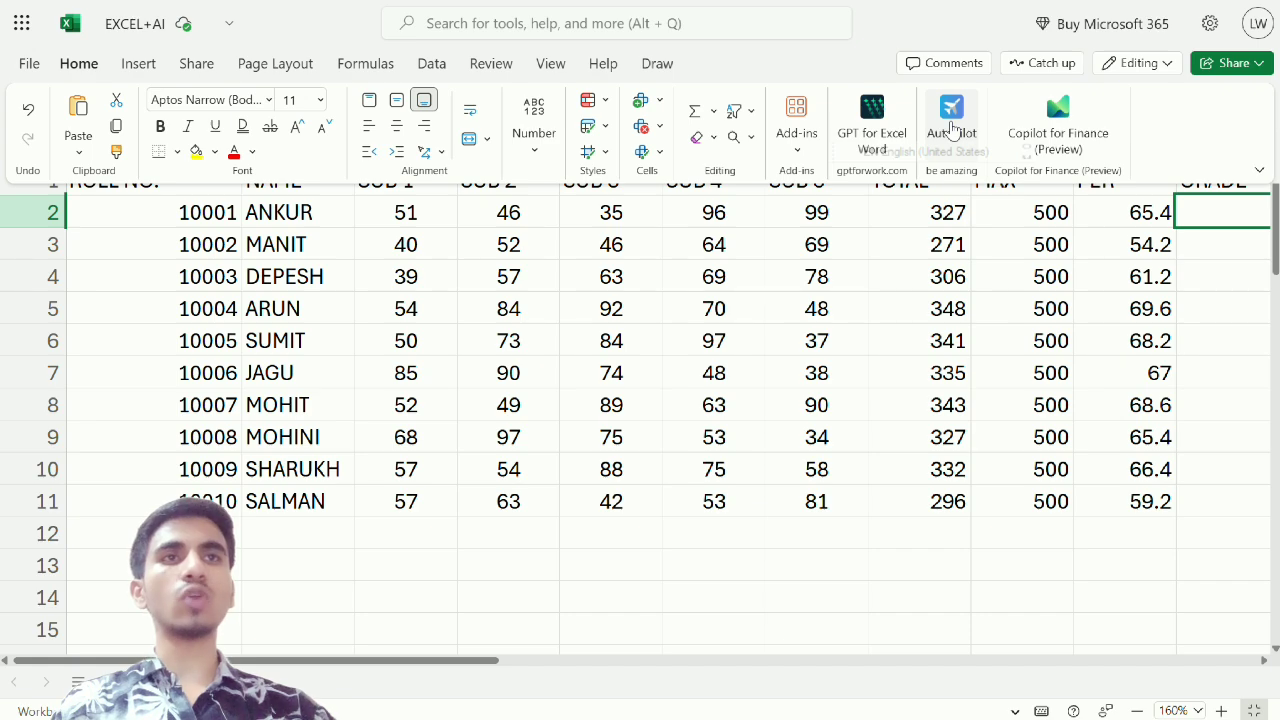
left_click(793, 153)
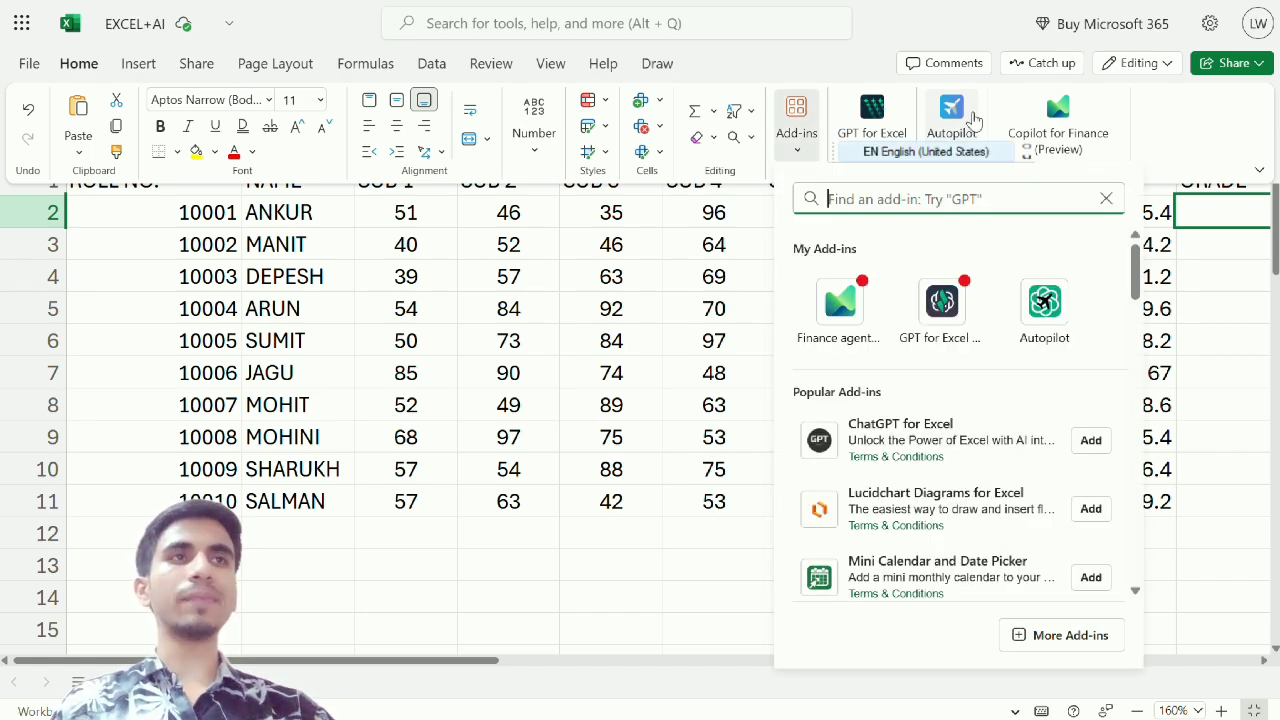
left_click(964, 125)
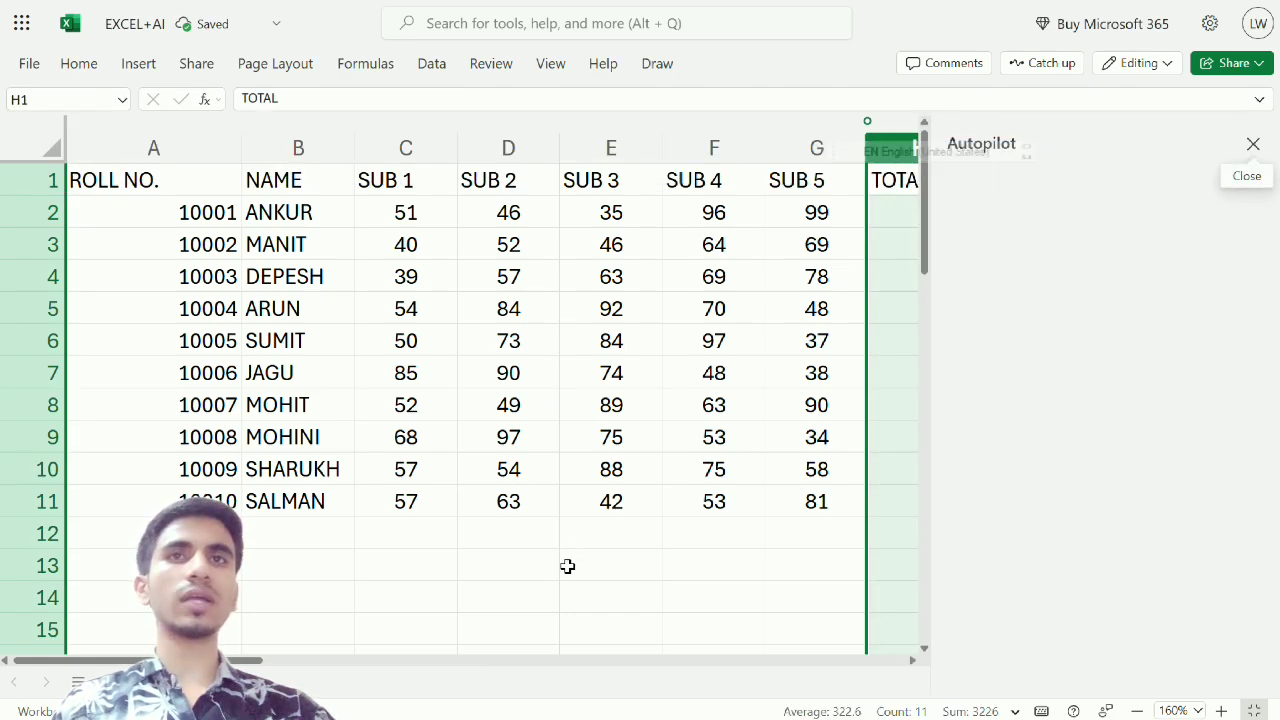
left_click_drag(130, 660, 363, 645)
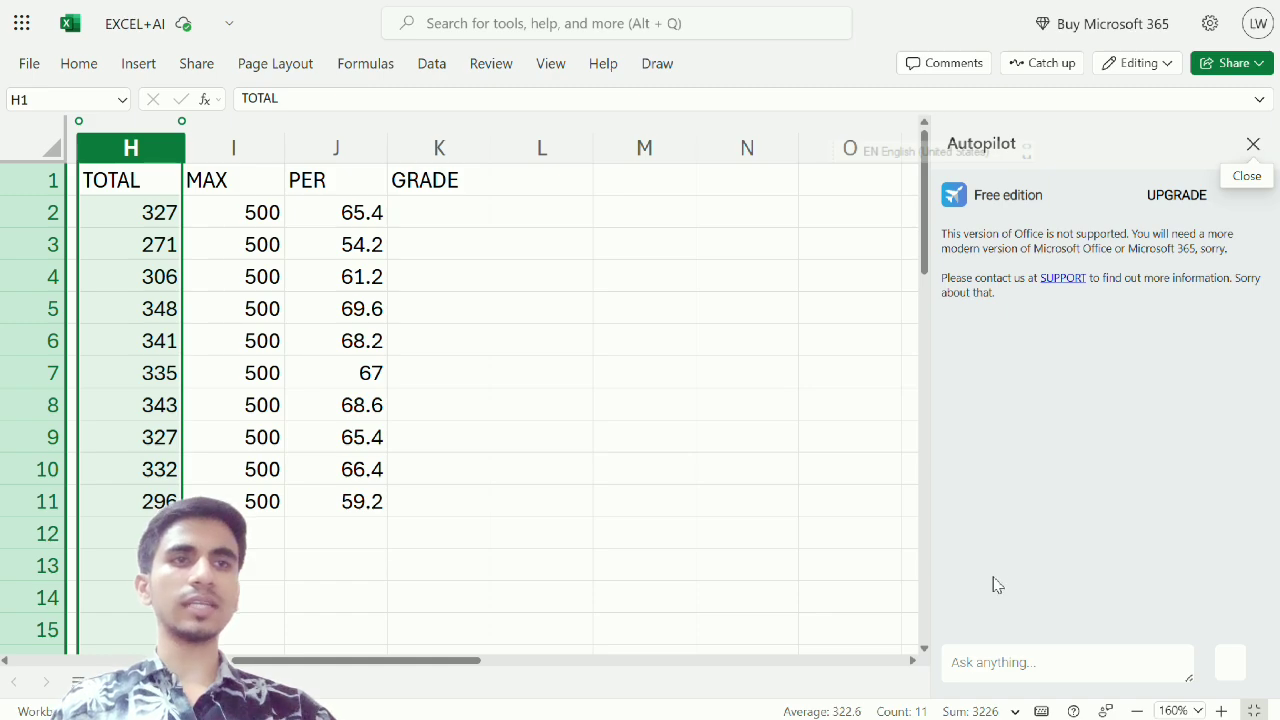
Begin the Autopilot prompt with "I HAVE STUDENT DATA AND I WANT TO FIND GRADES OF EACH STUDENTS"
left_click(993, 661)
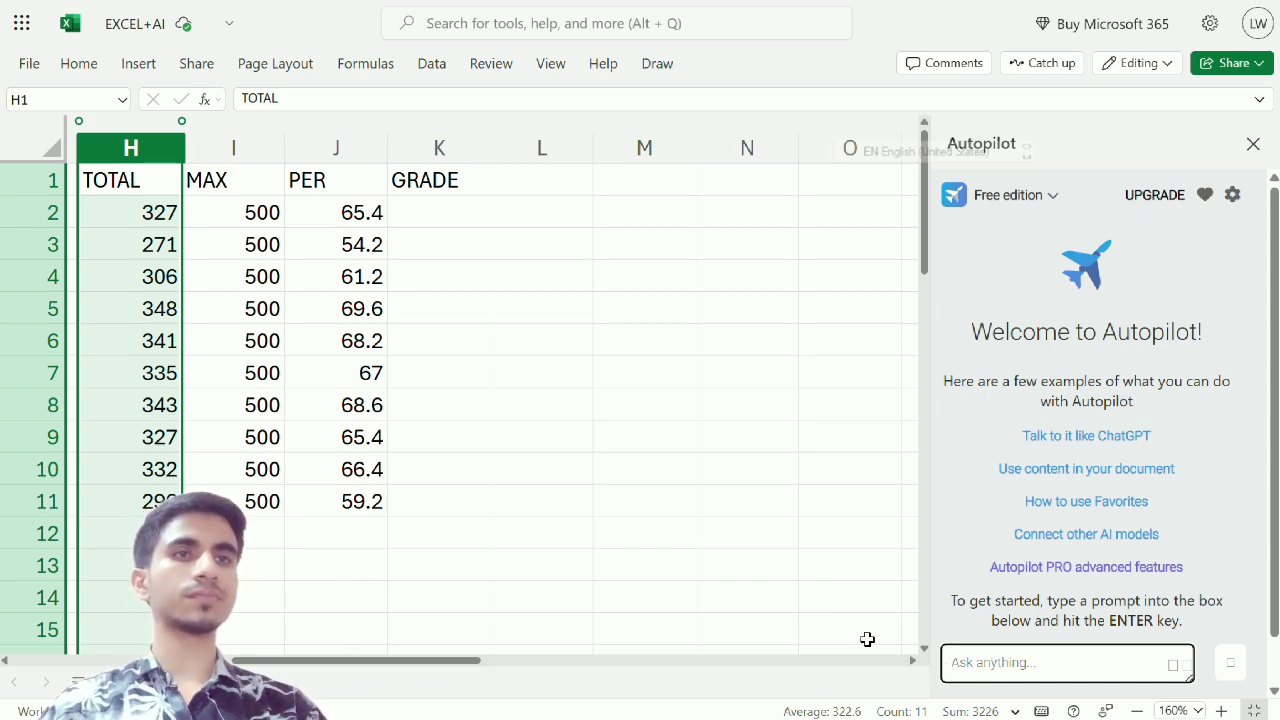
type("I H")
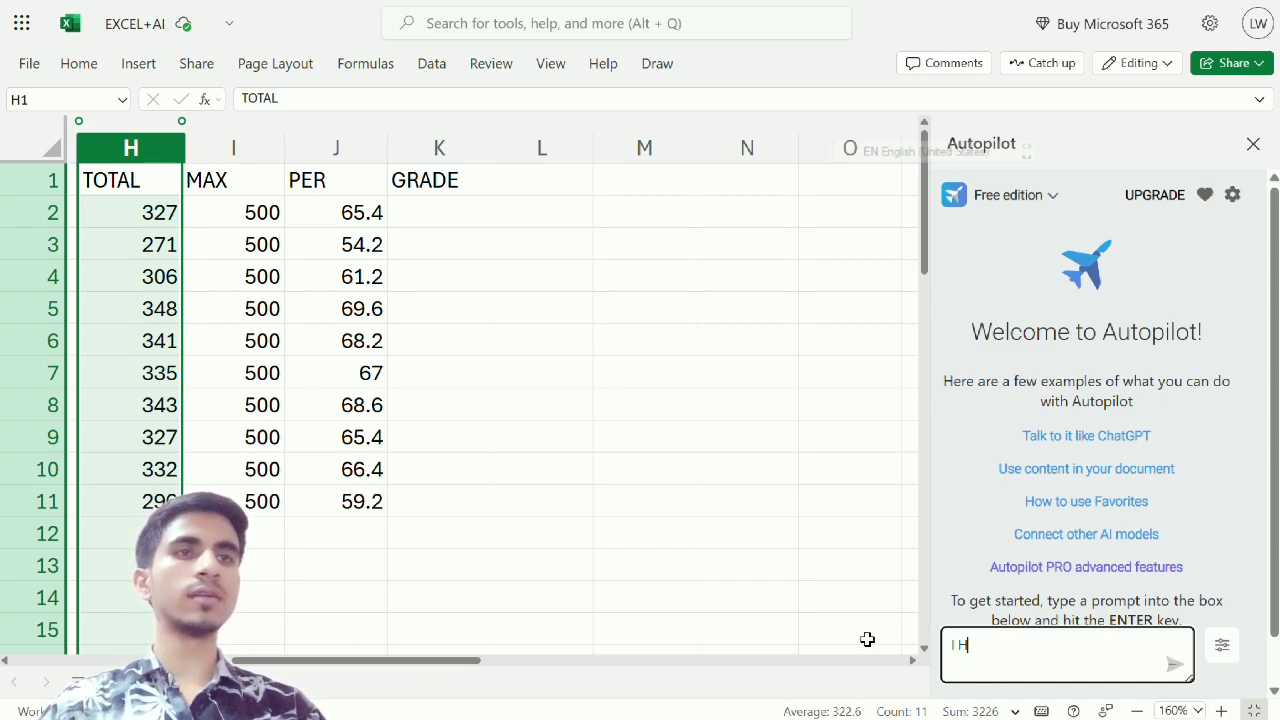
type("AVE STUDE")
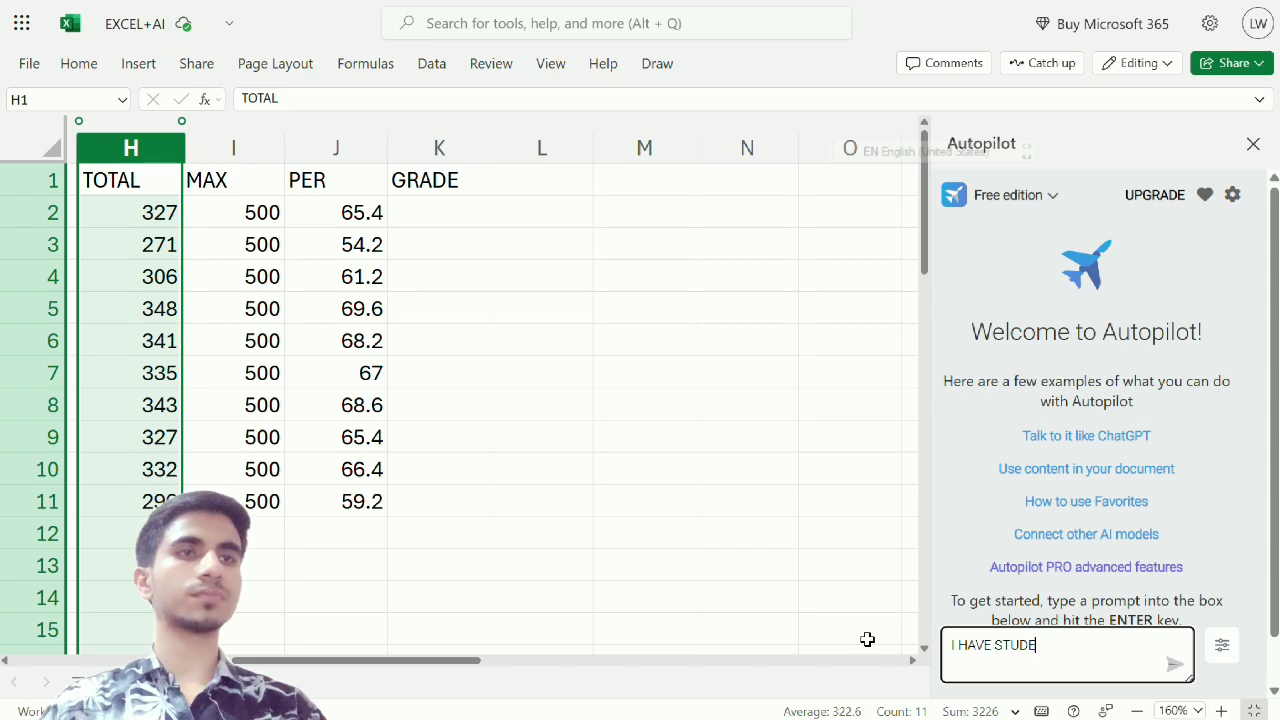
type("NT DAT")
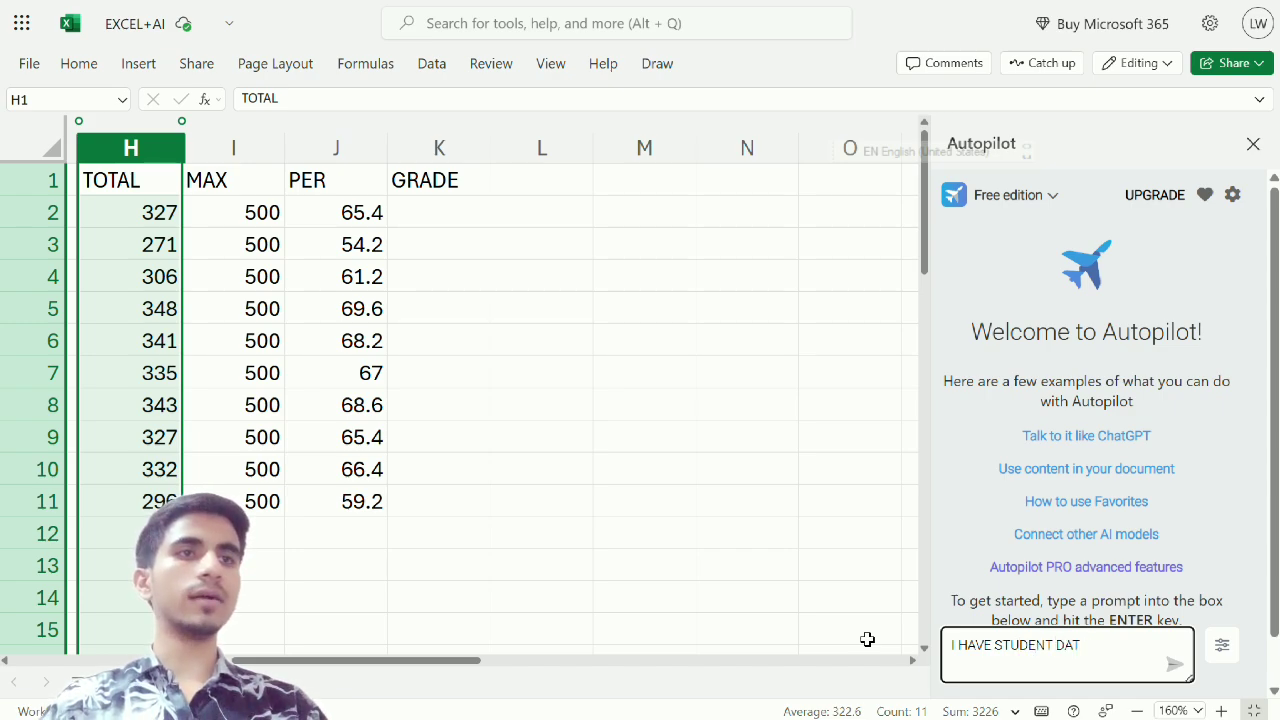
type("A ")
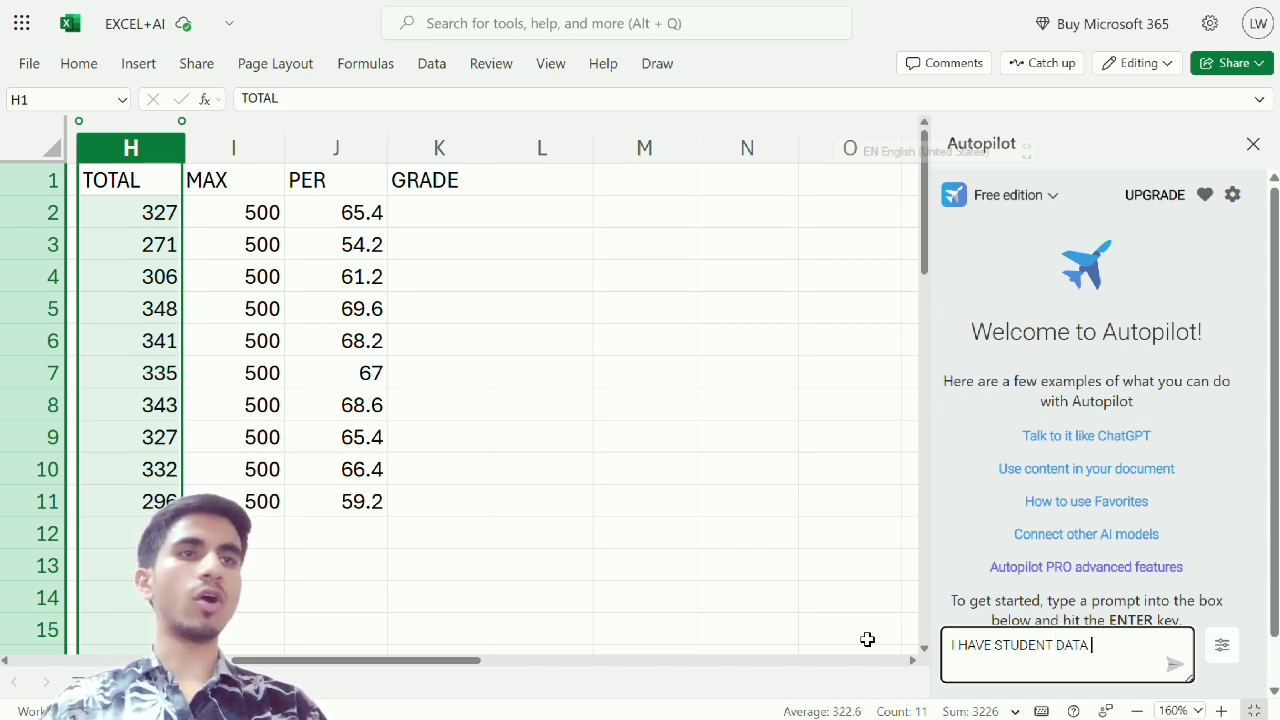
type("AND I WNT")
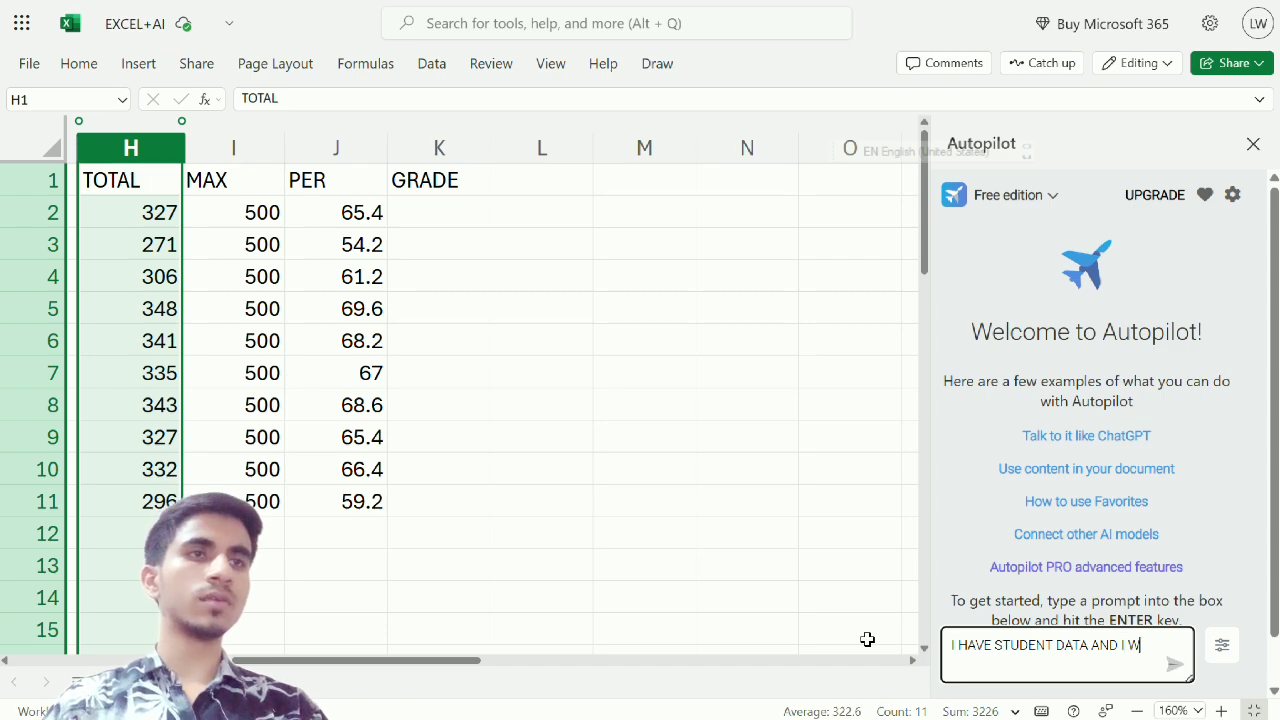
key("BackSpace")
key("BackSpace")
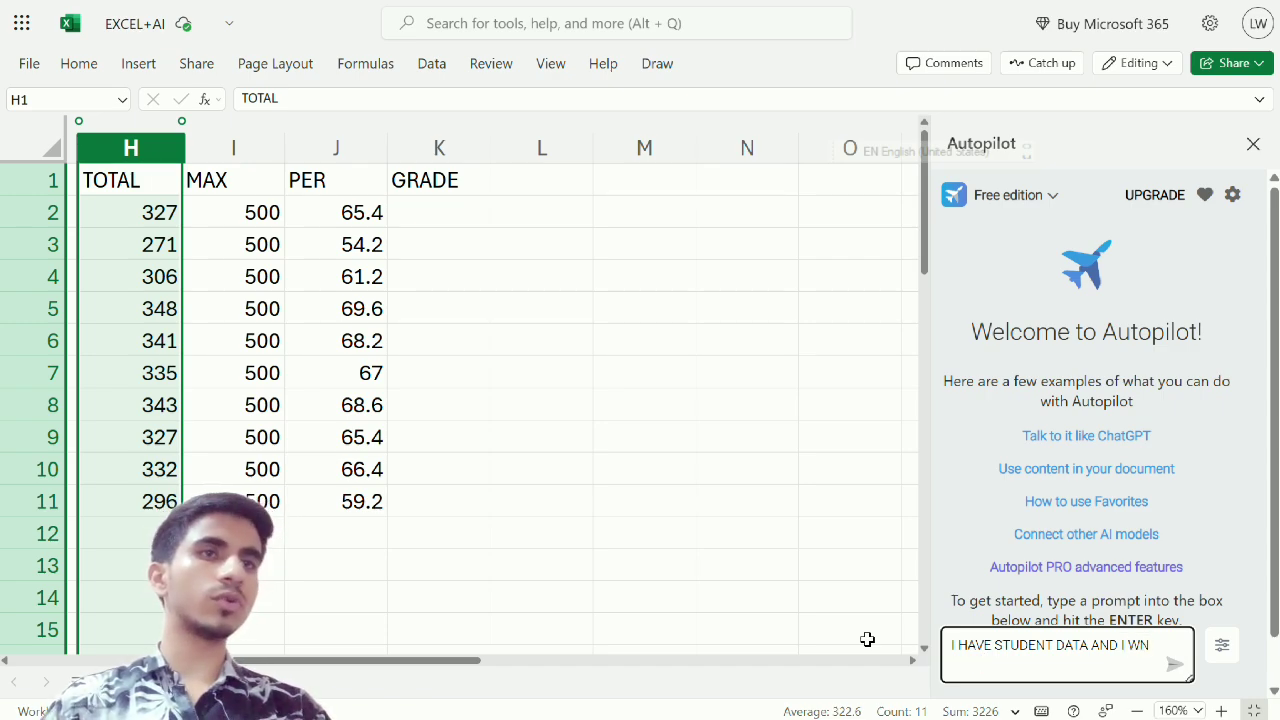
key("BackSpace")
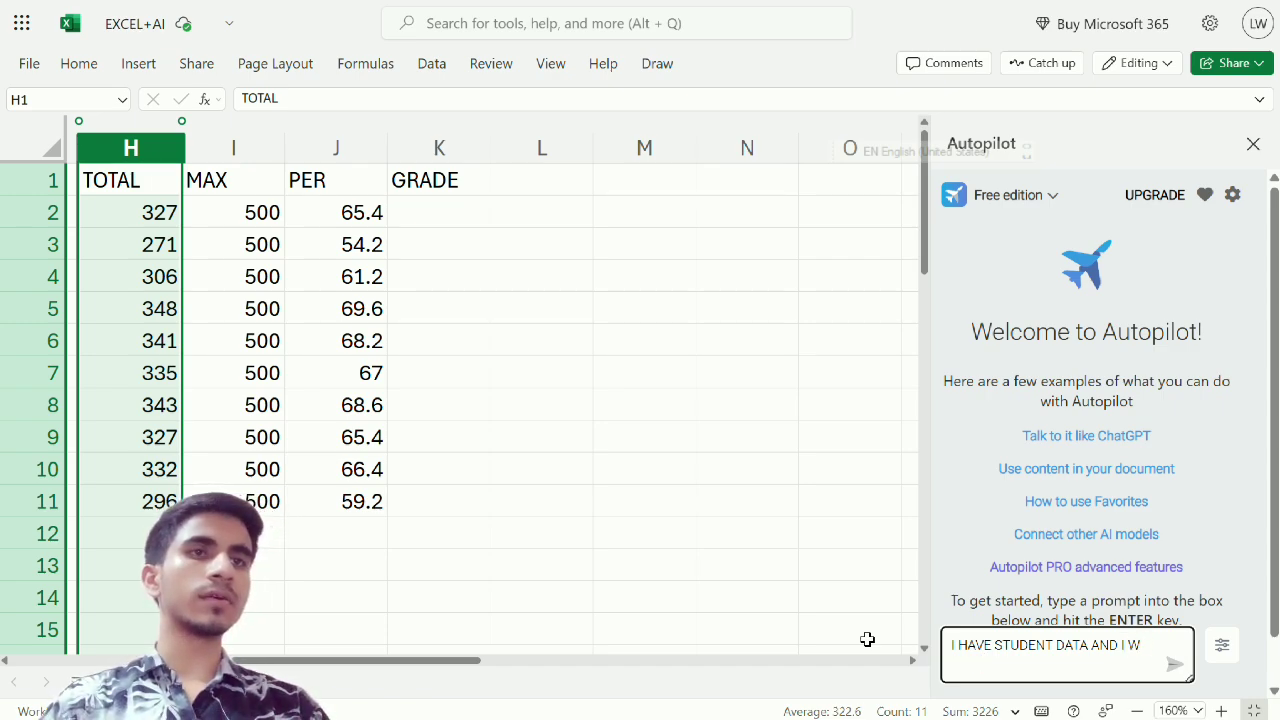
type("ANT TO FIND GR")
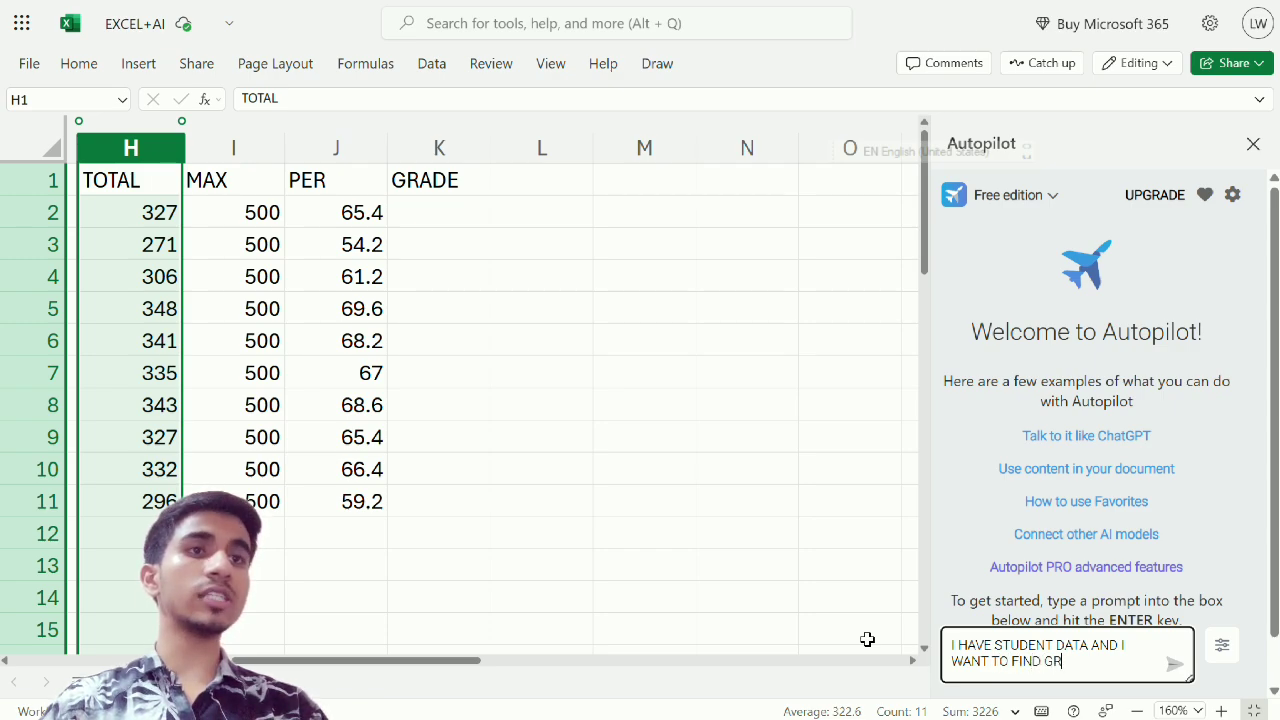
type("ADES")
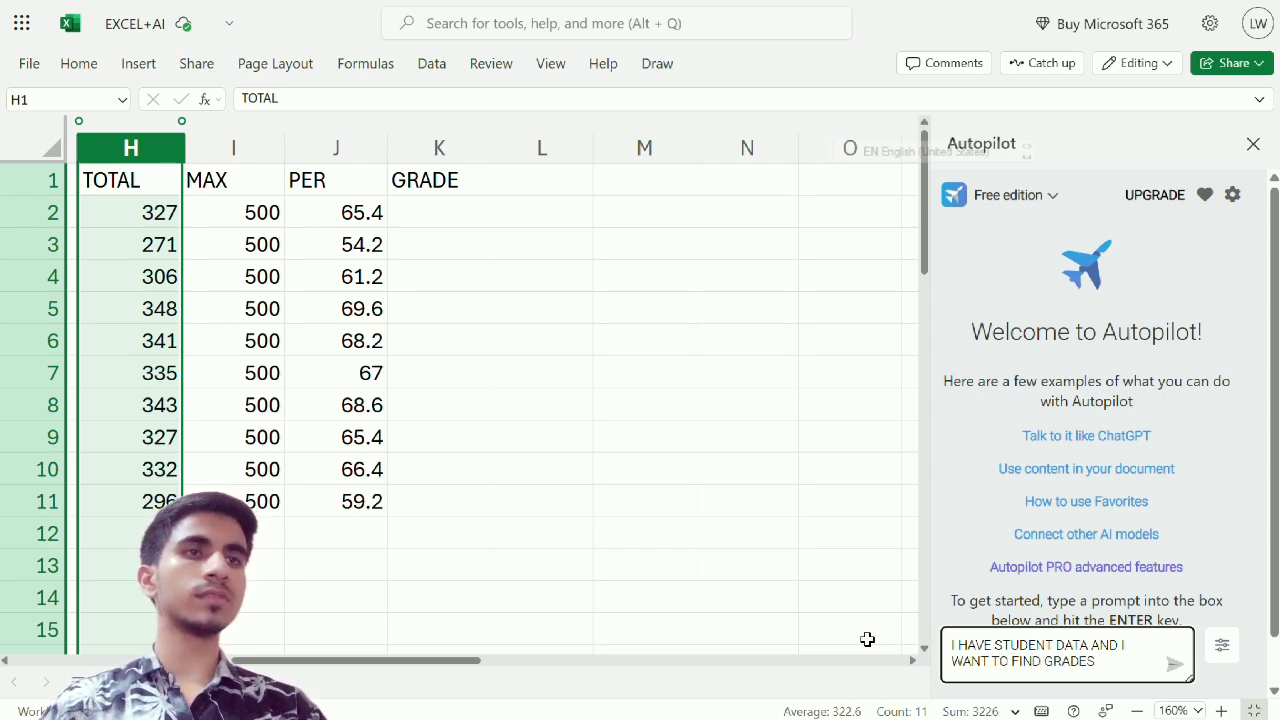
type(" OF EACH")
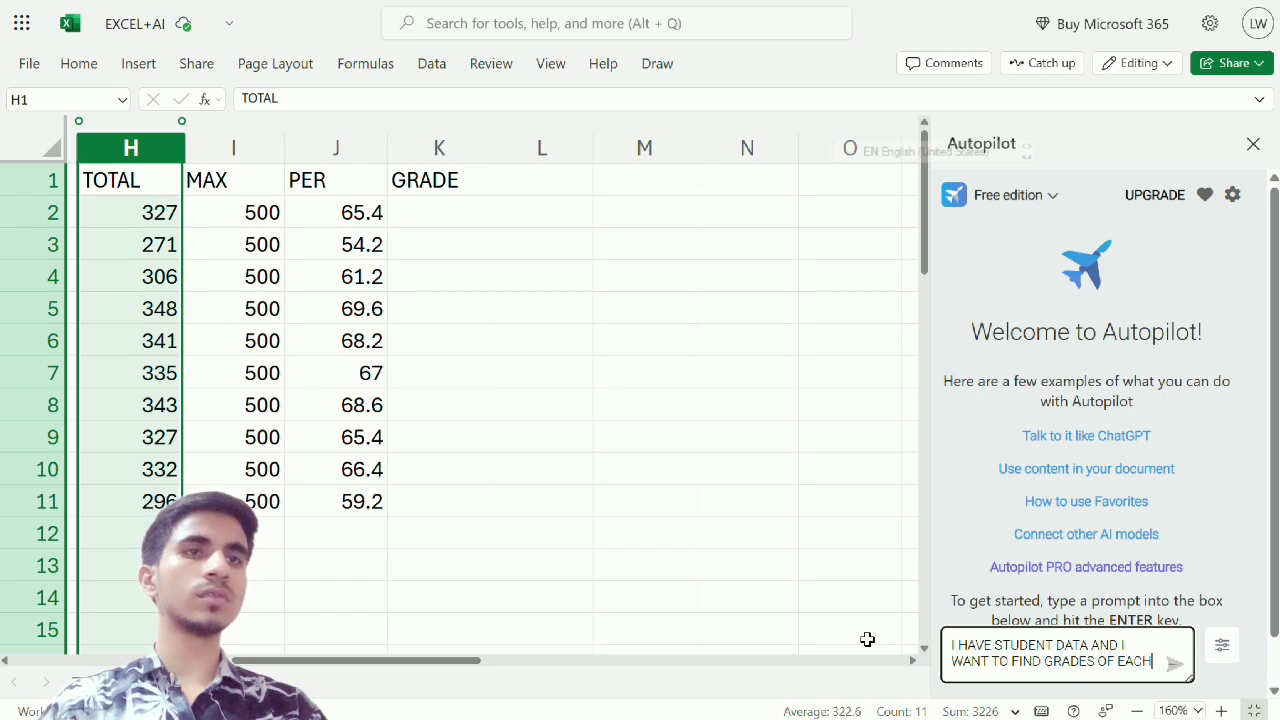
type(" STUDENTS")
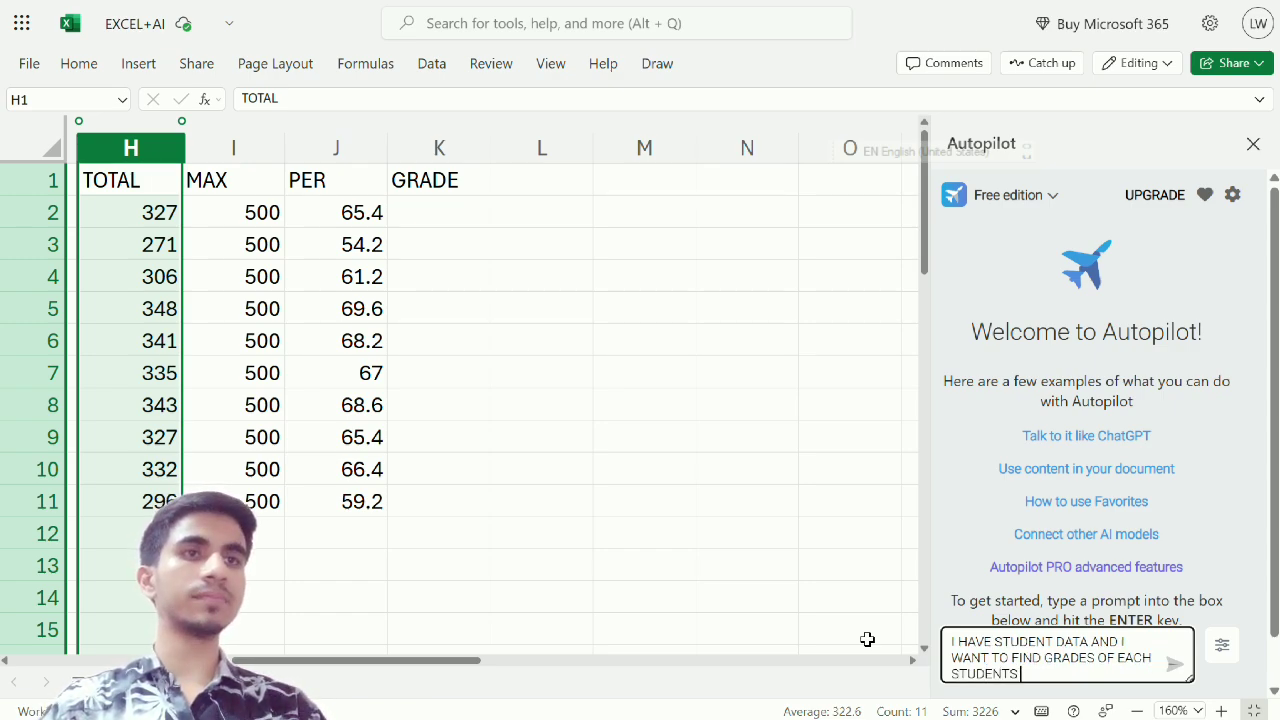
type(" THE S")
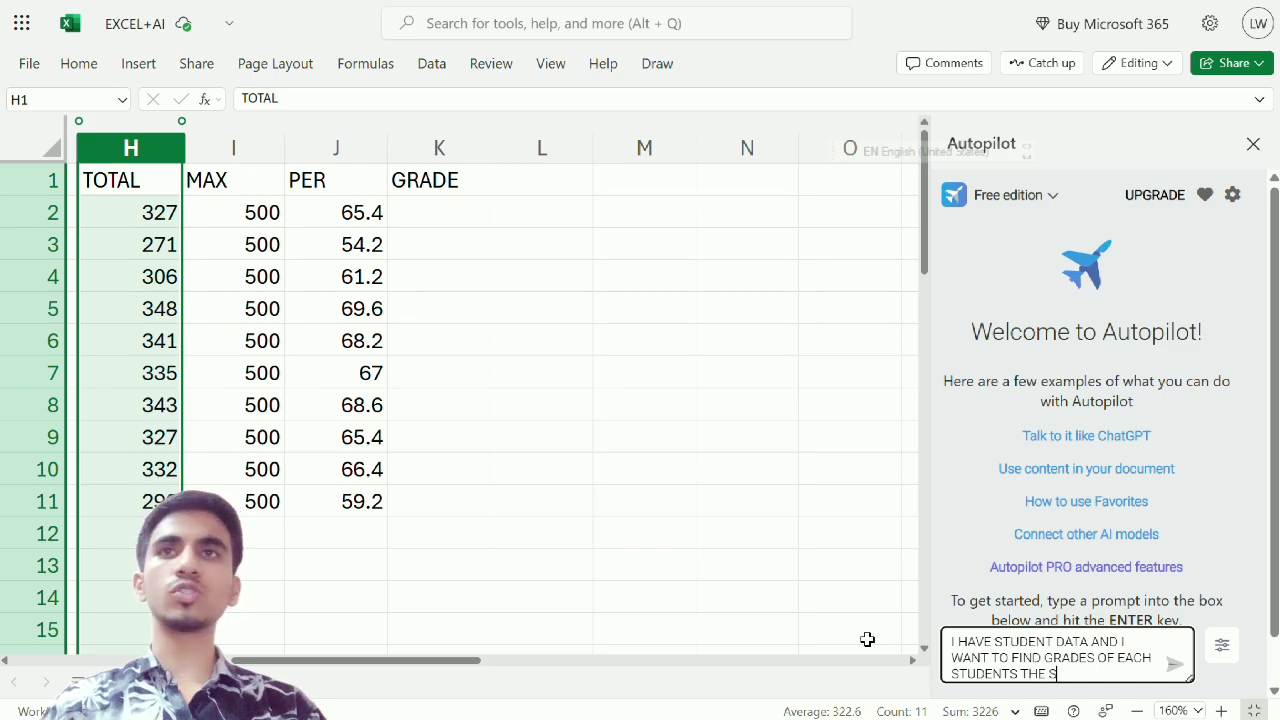
type("TU")
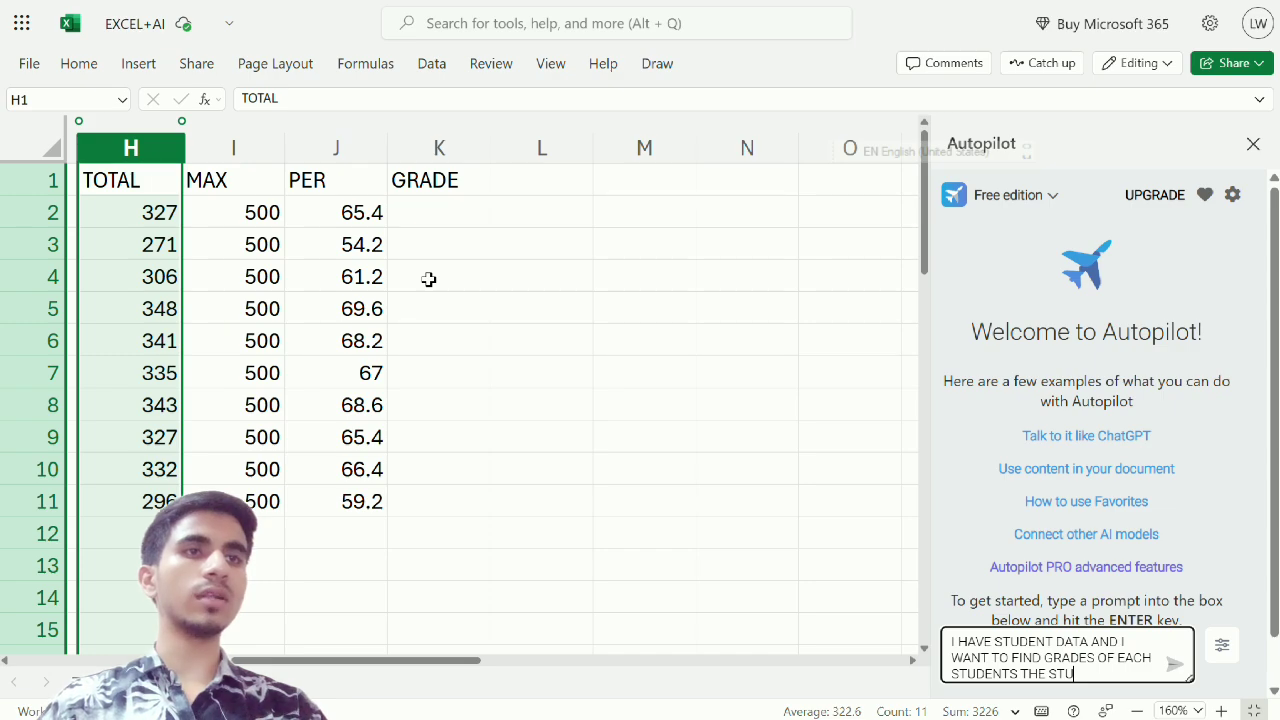
type("DENT T")
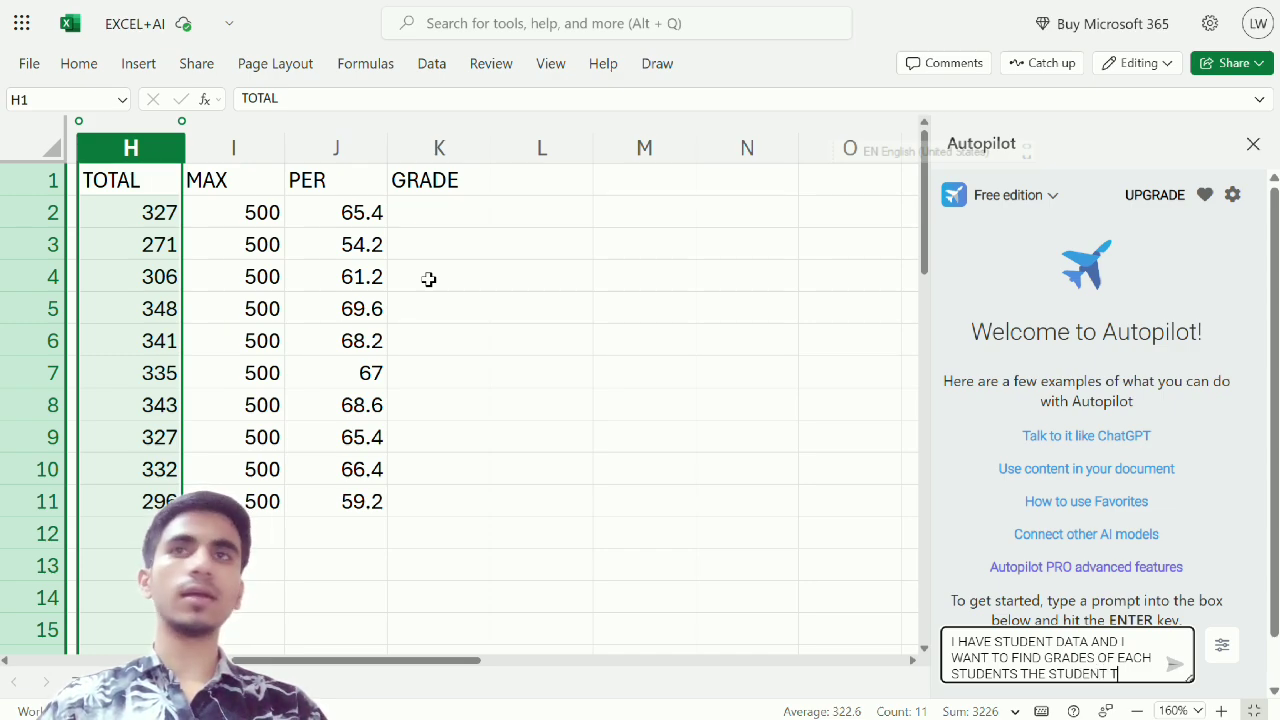
type("OTAL")
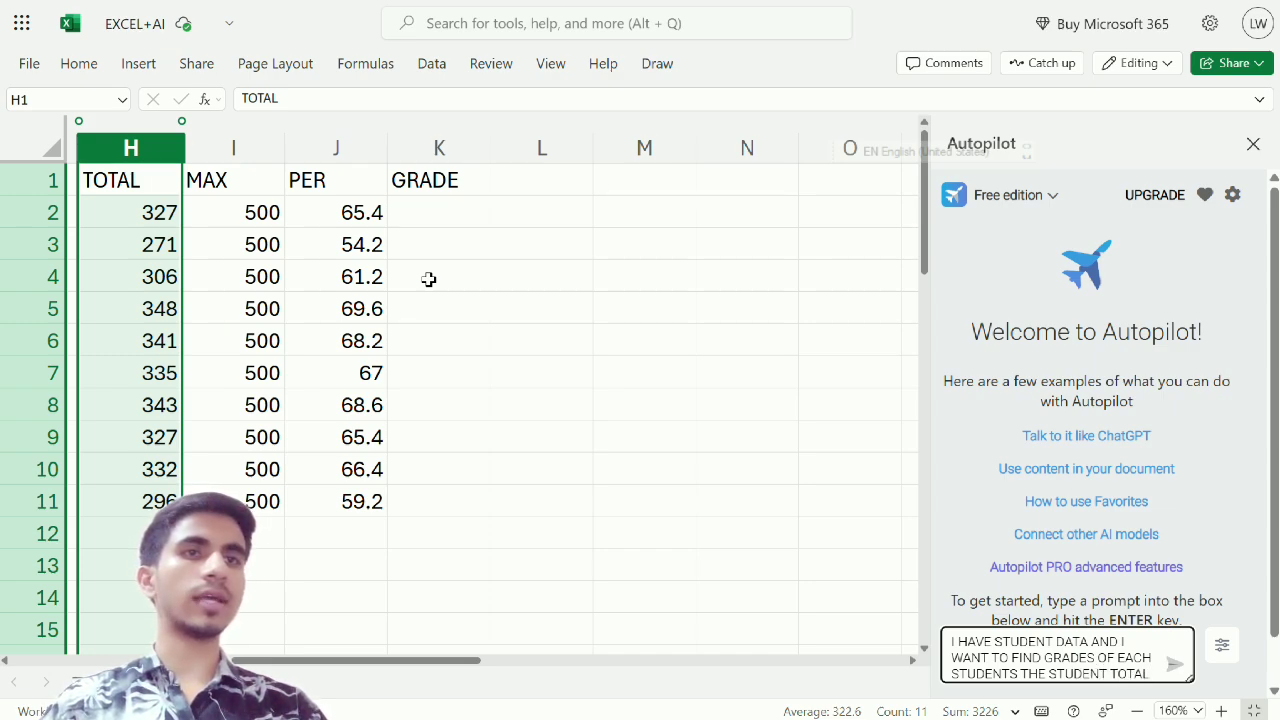
type(" A")
Continue the Autopilot prompt with "THE STUDENT TOTAL IS EXIST ON H2 CELL NO."
key("BackSpace")
type("I ")
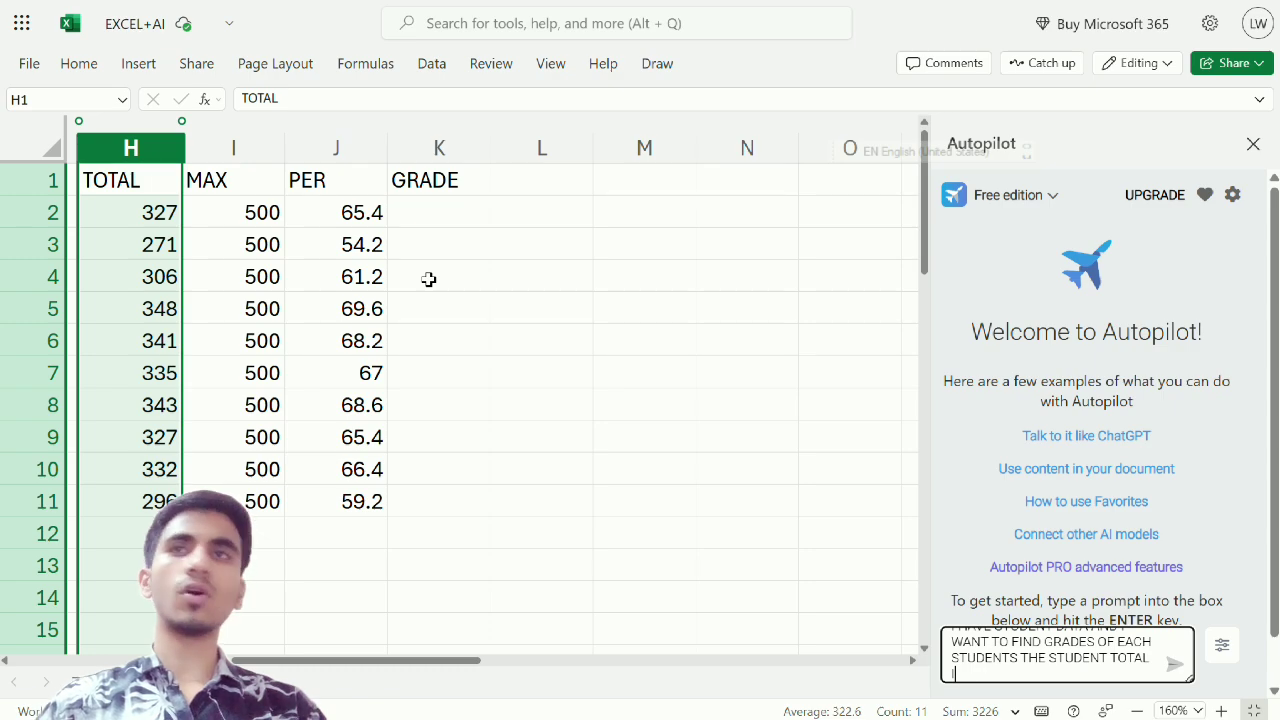
type("S EXIST")
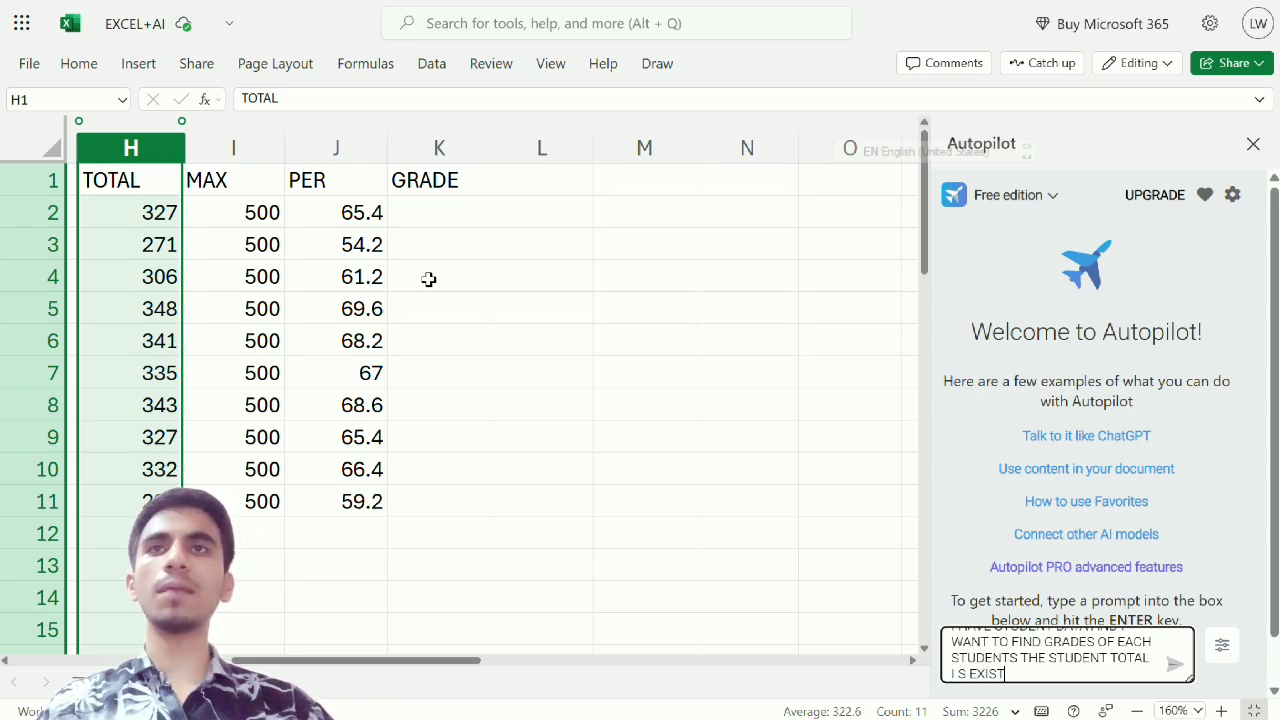
type(" ON ")
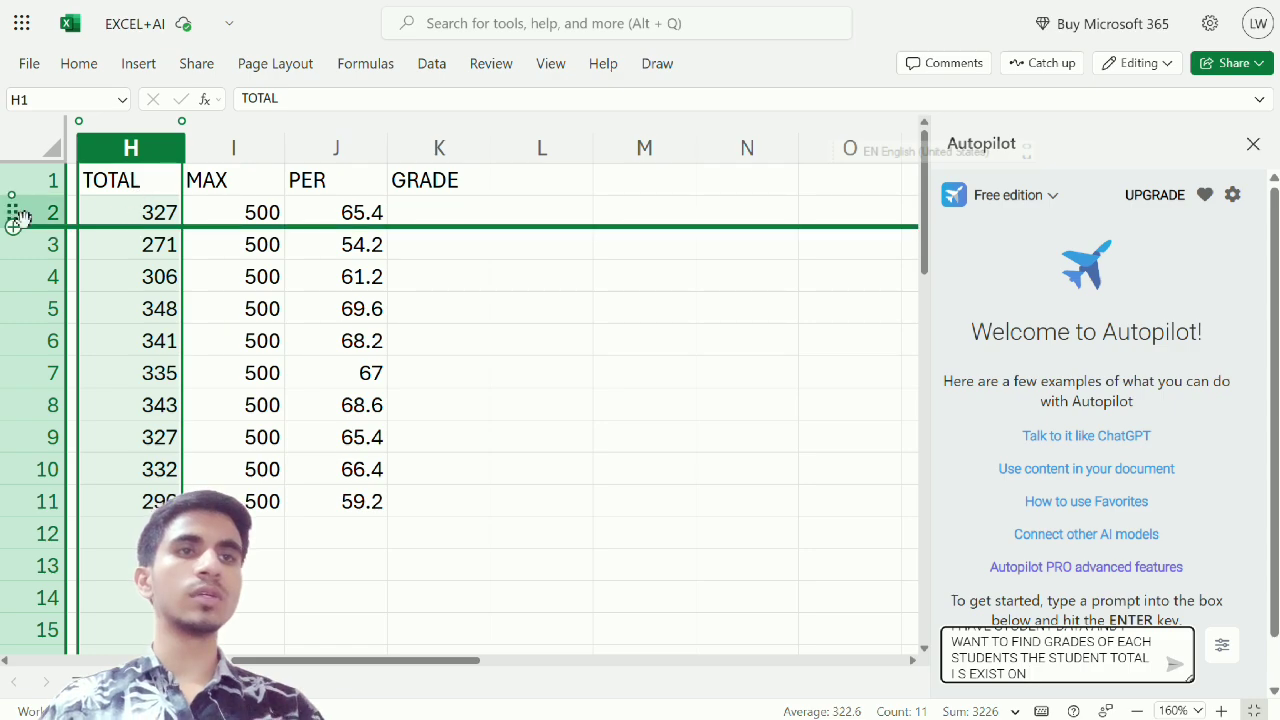
type("H")
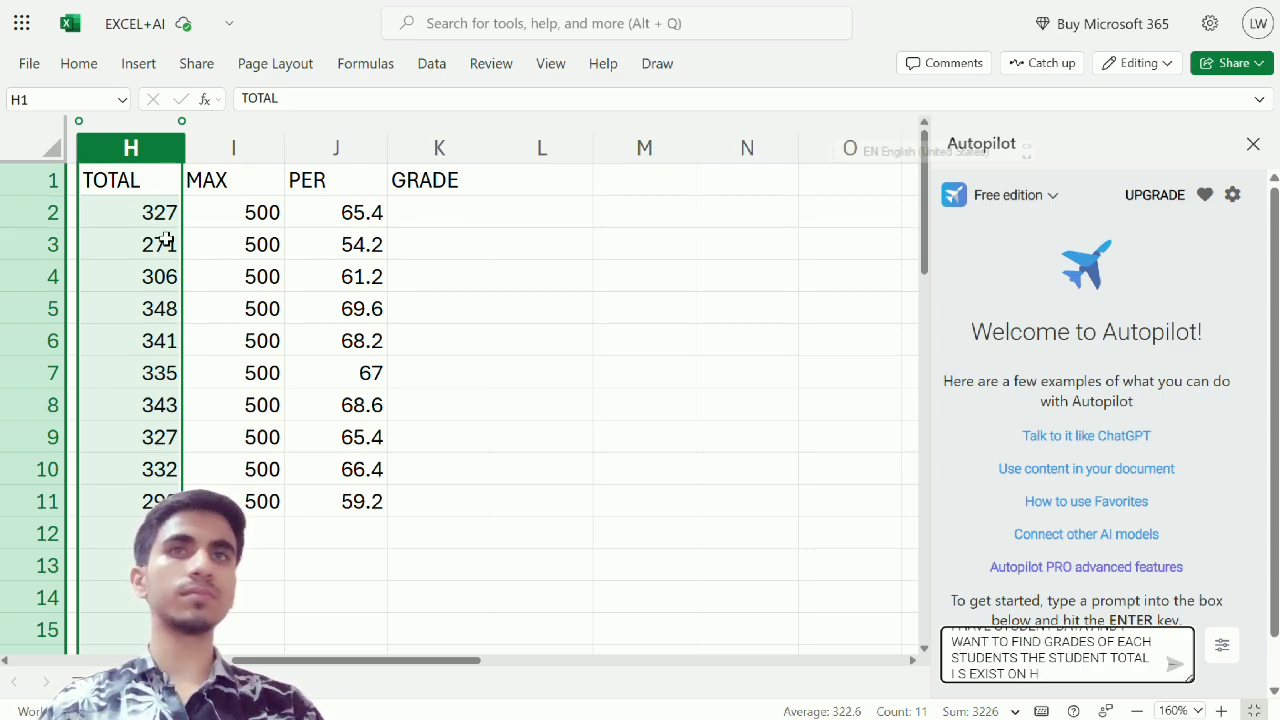
type("2 CELL")
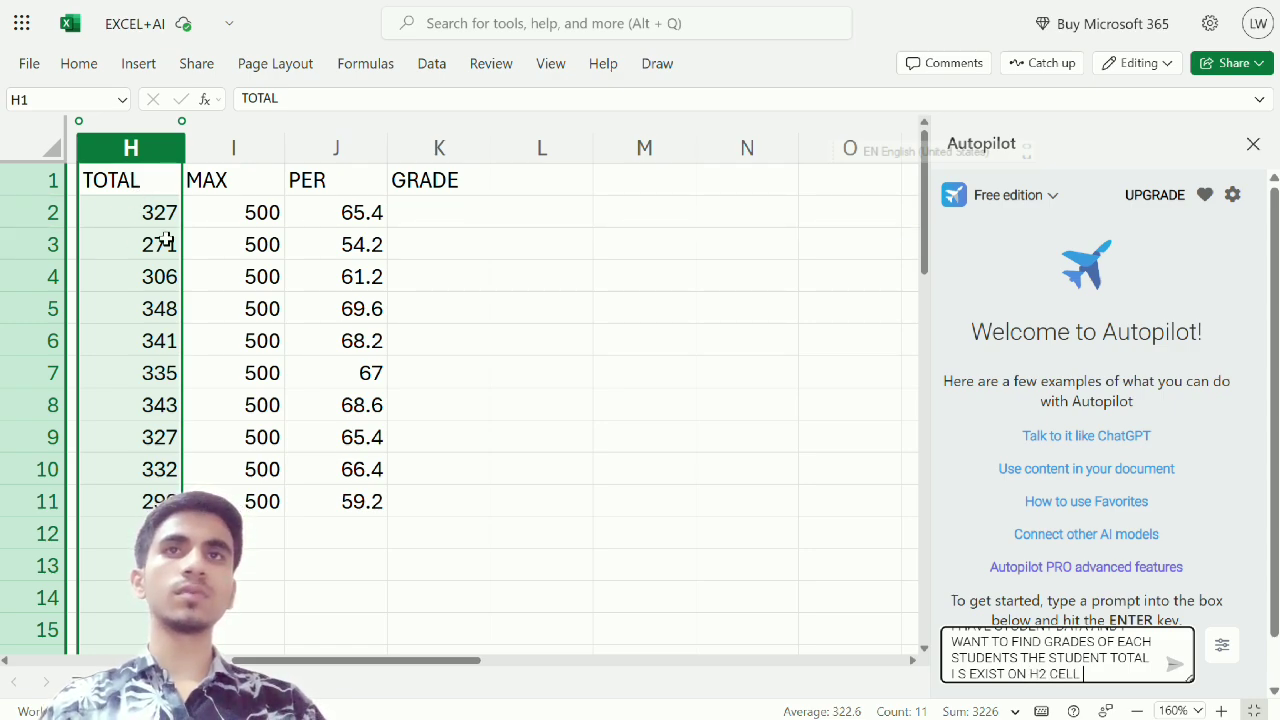
type(" NO.")
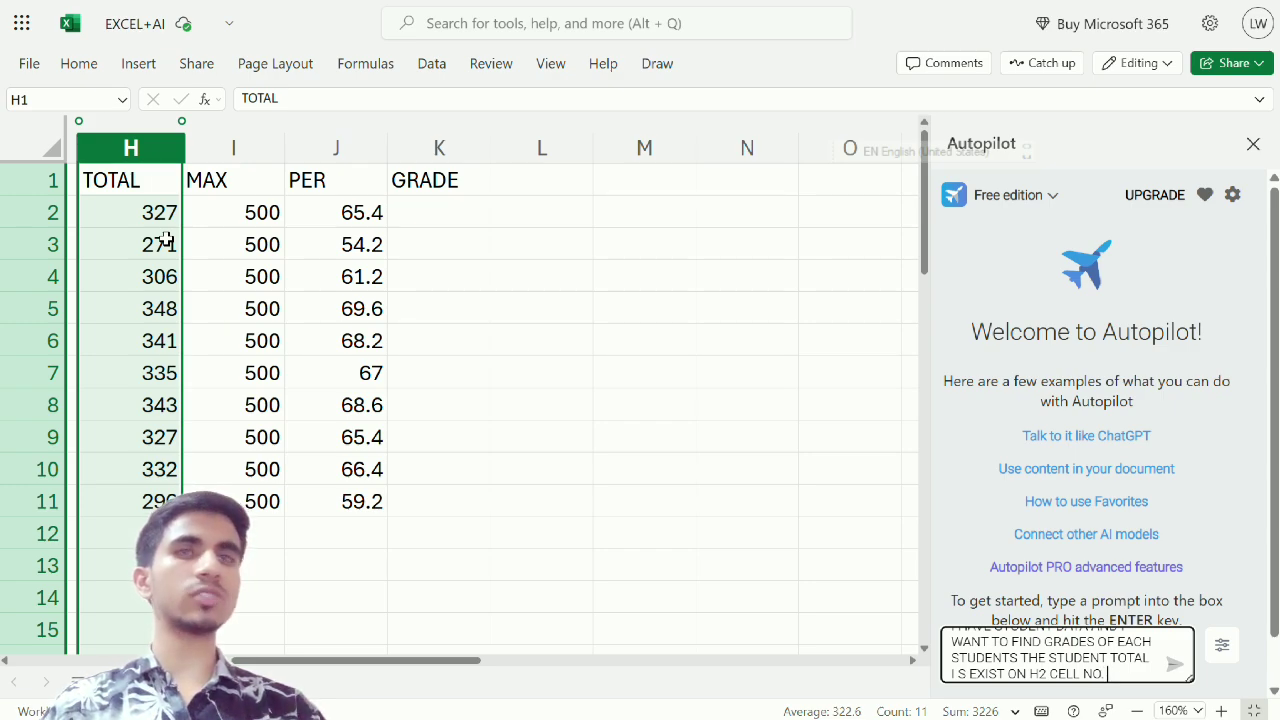
Revise the prompt's cell reference sentence to "THE STUDENT TOTAL PERCENT IS EXIST ON J2 CELL NO."
key("BackSpace")
key("BackSpace")
key("BackSpace")
key("BackSpace")
key("BackSpace")
key("BackSpace")
key("BackSpace")
key("BackSpace")
key("BackSpace")
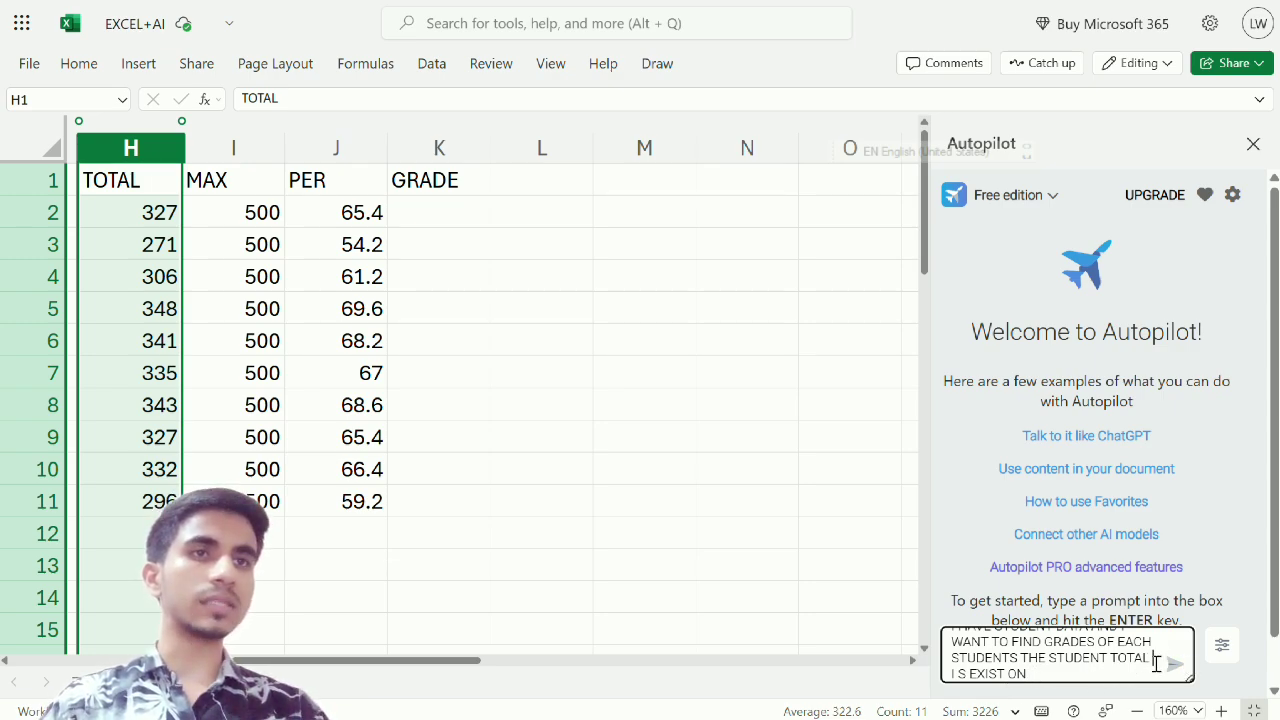
type("PER ")
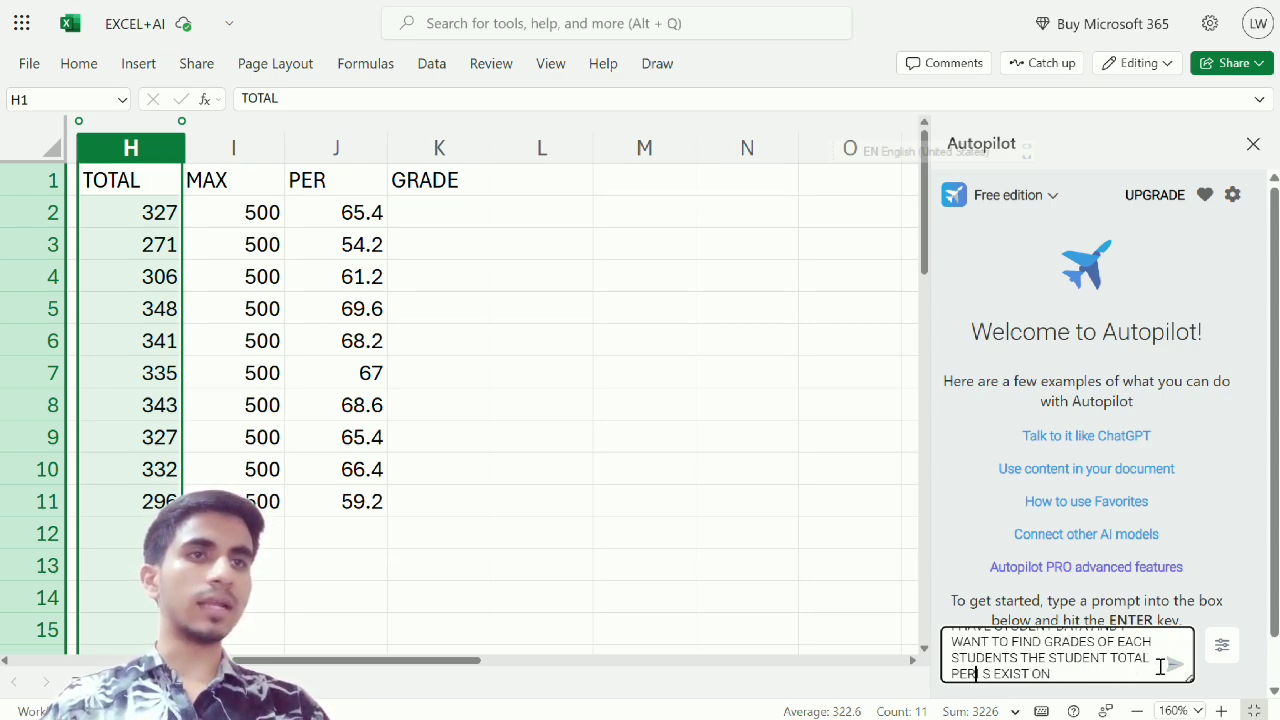
type("CENTA")
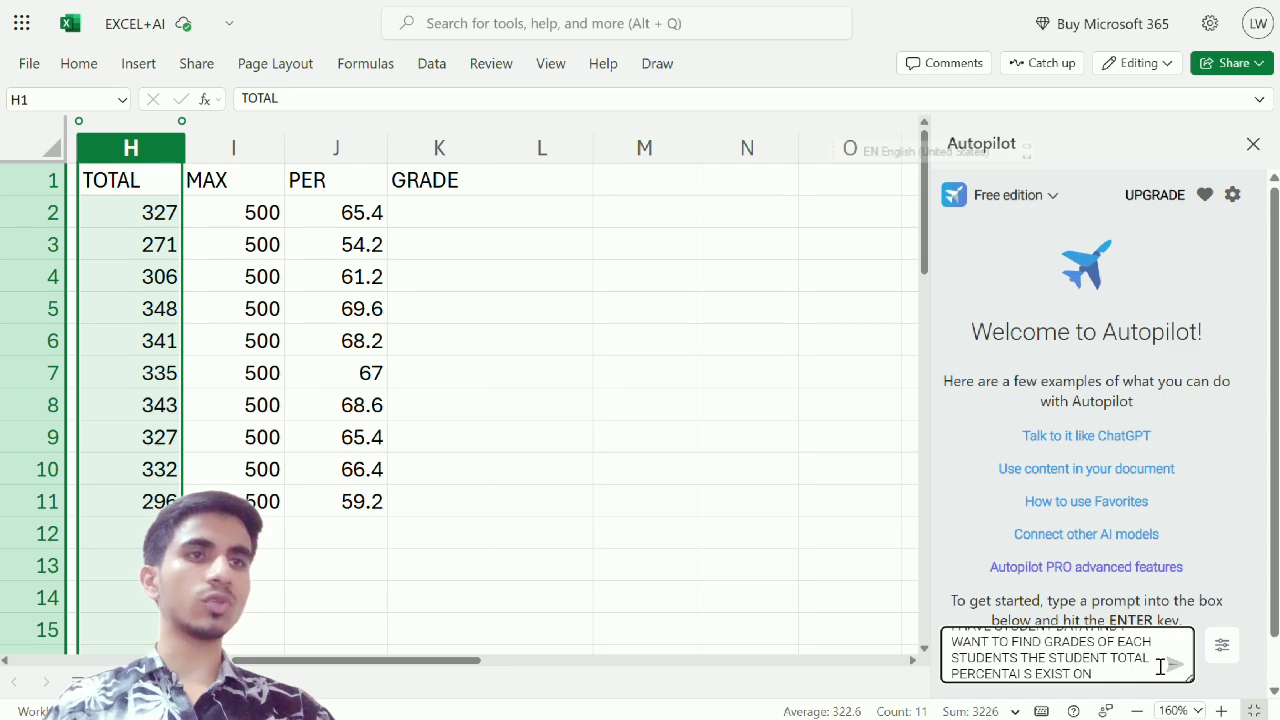
key("BackSpace")
left_click(1126, 681)
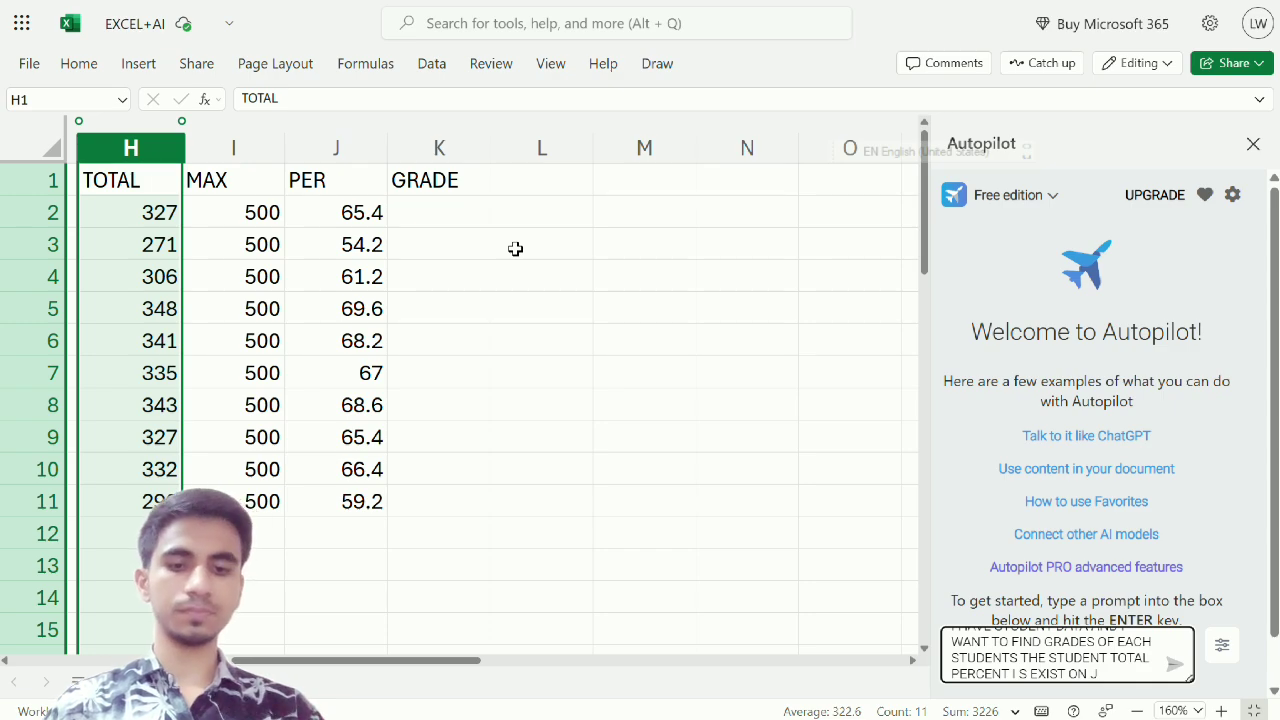
type("2 CELL NO")
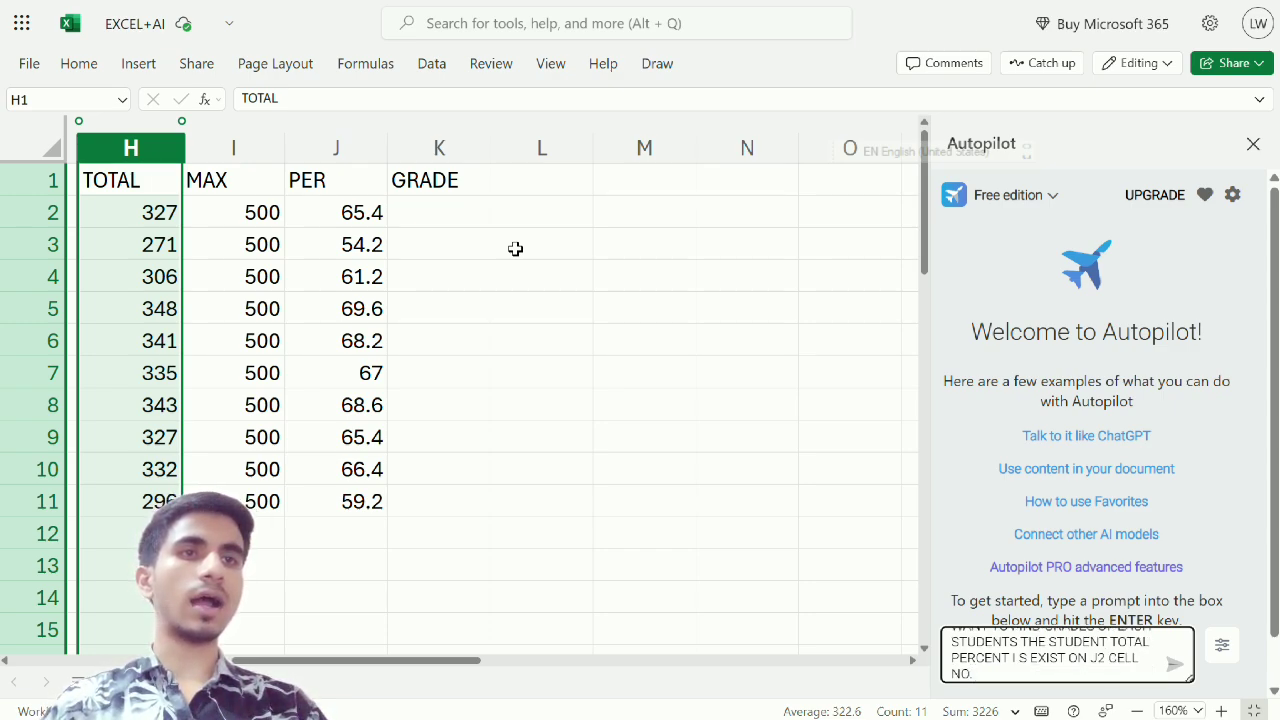
type(". I WANT")
Continue the Autopilot prompt after the cell reference sentence with "I HAVE CONDITION"
key("BackSpace")
key("BackSpace")
key("BackSpace")
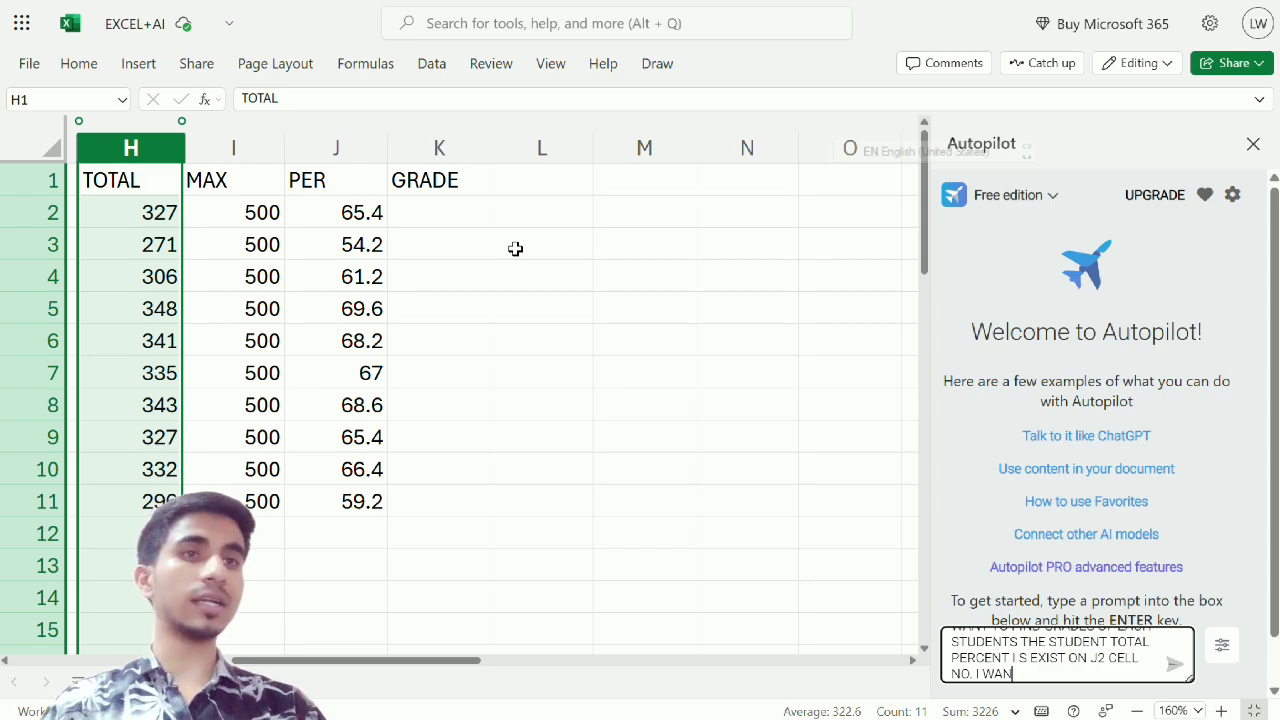
key("BackSpace")
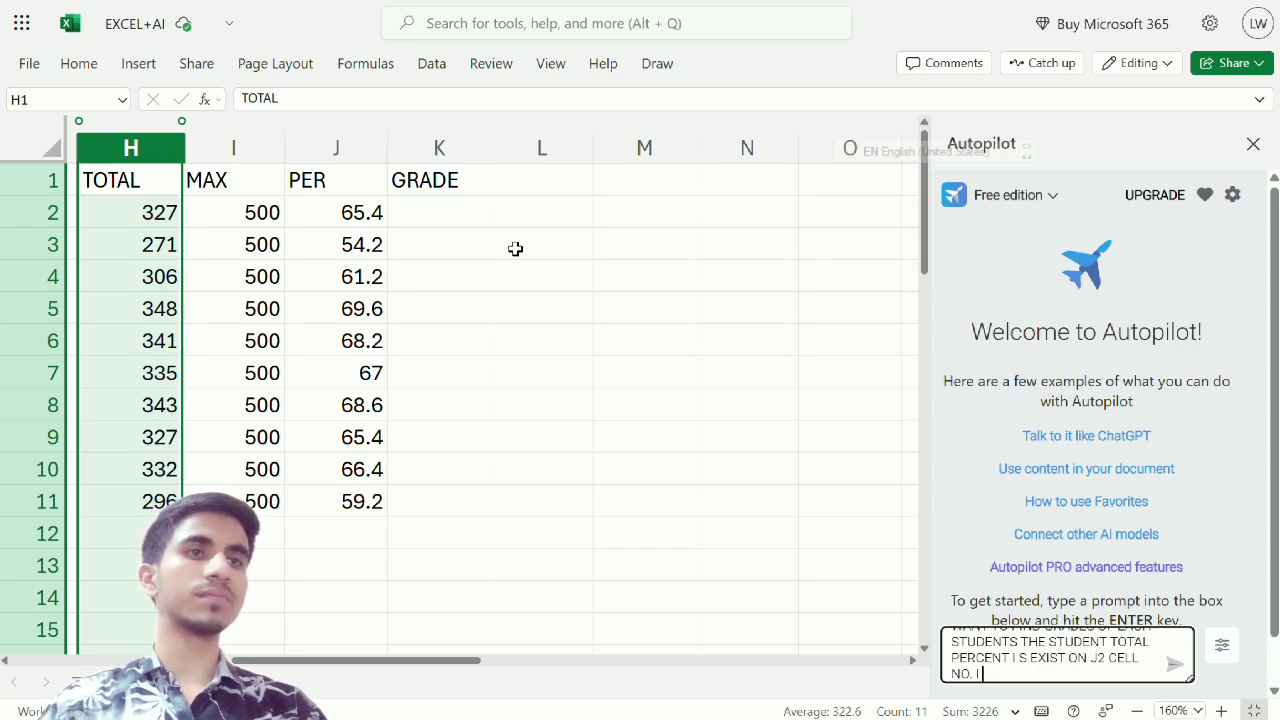
type("HAVE O")
type("OND")
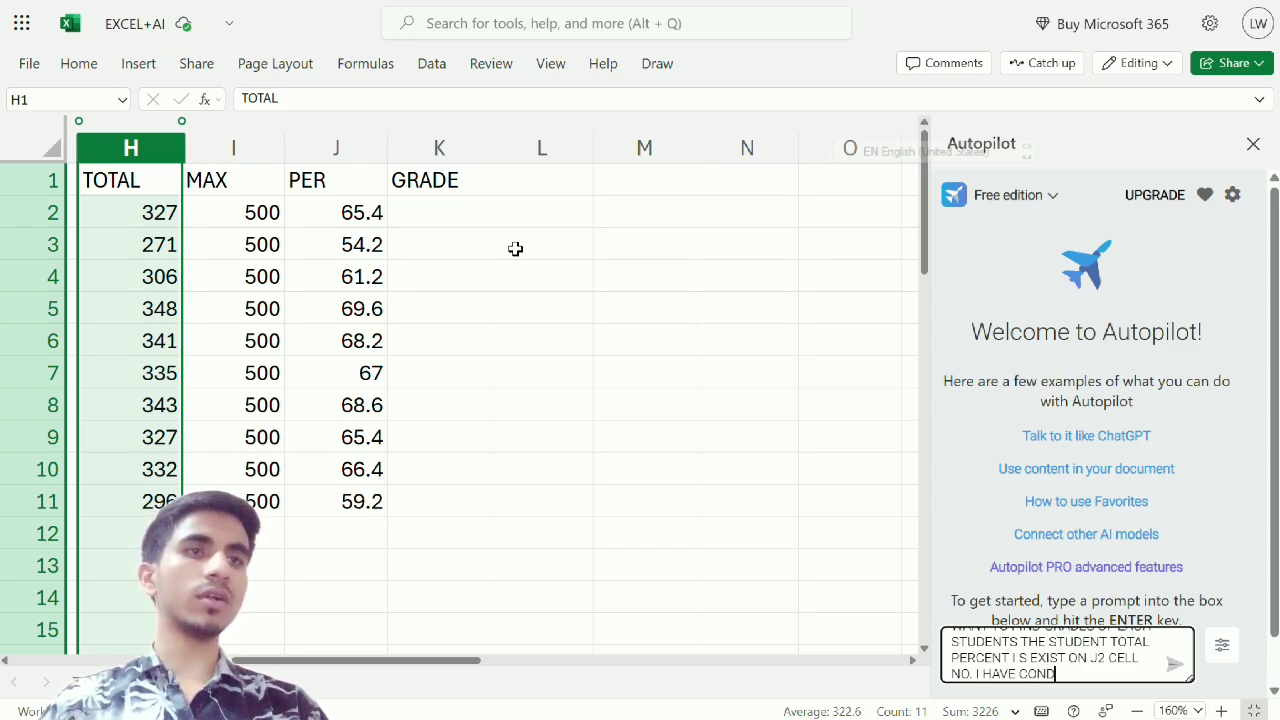
type("ITION I WANT")
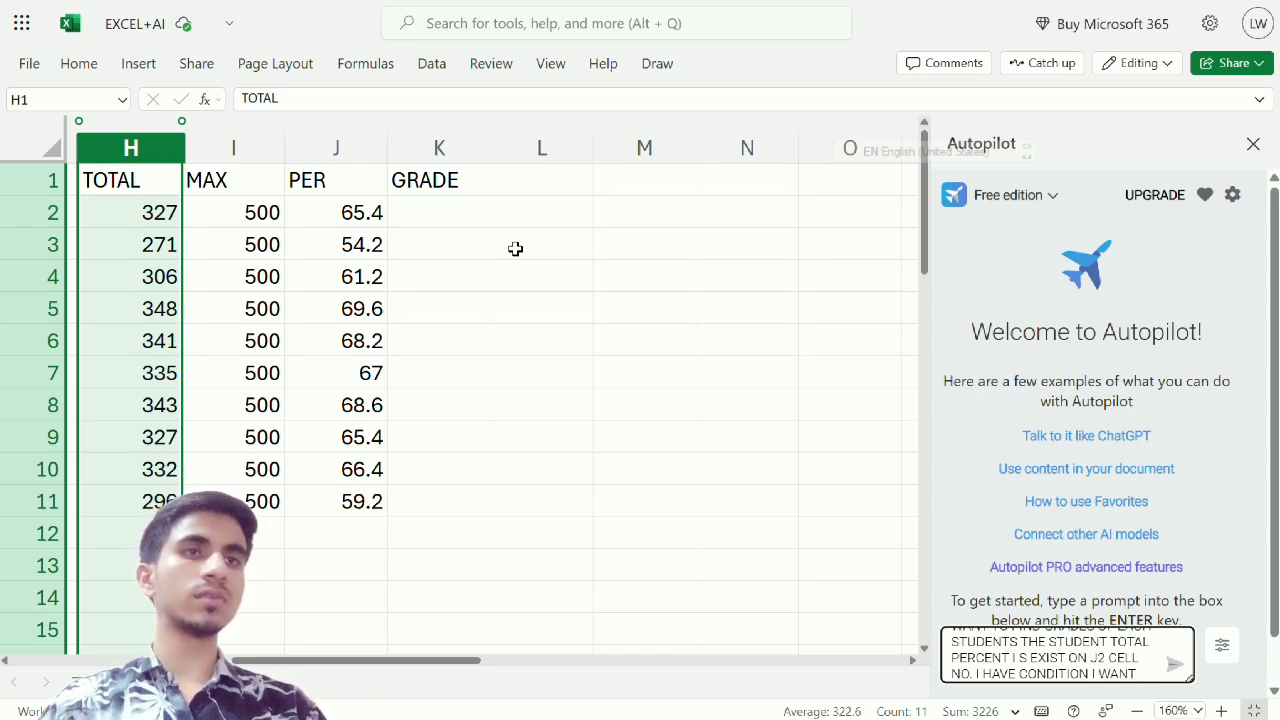
type(" T+")
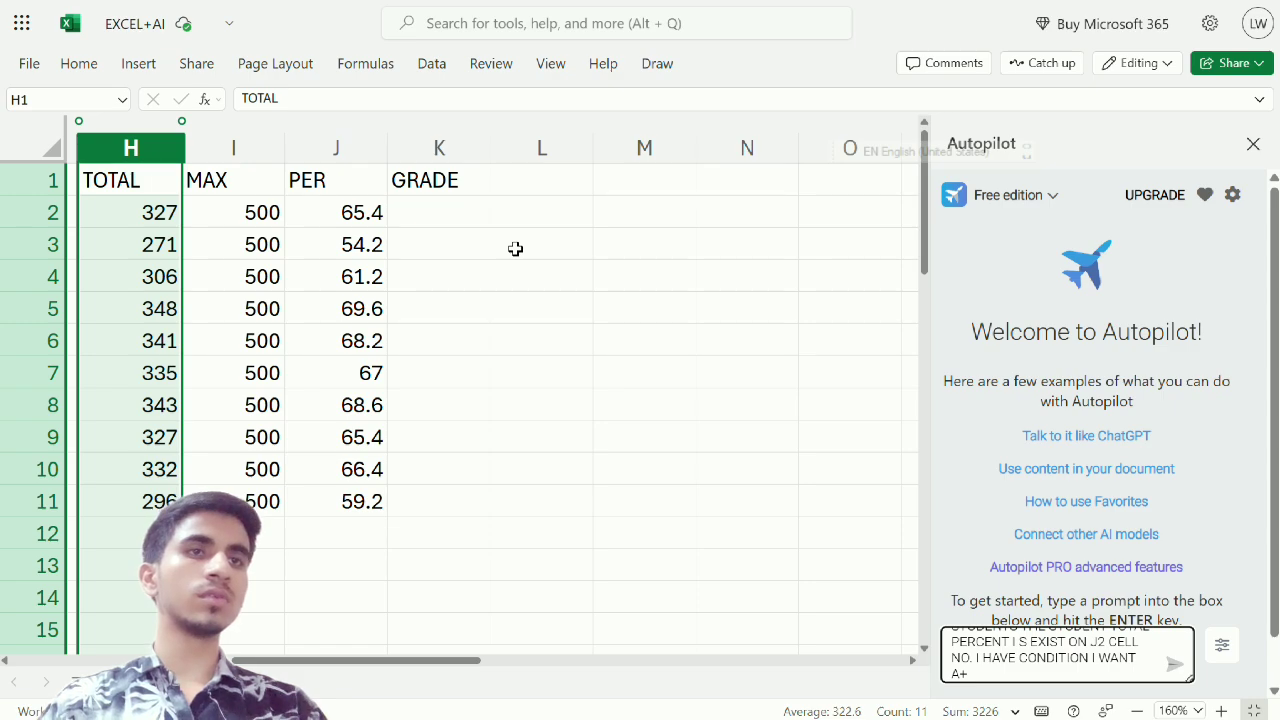
type(" GRA")
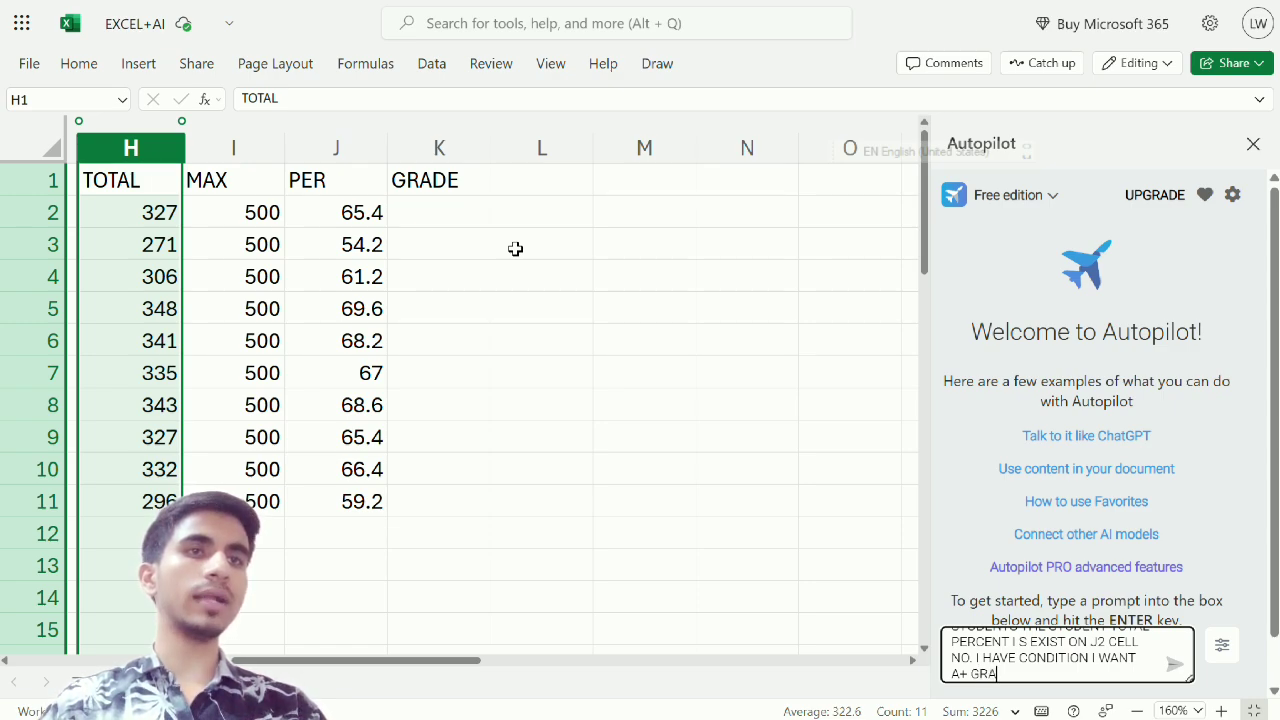
type("DE TO")
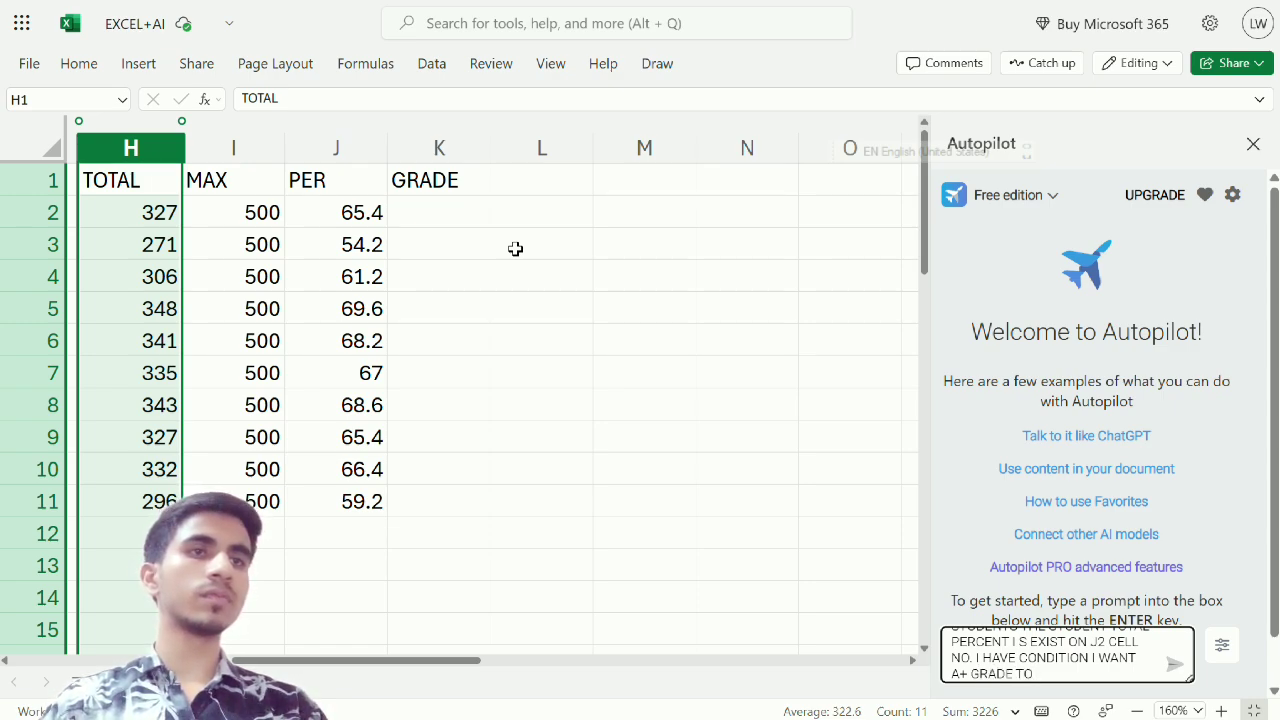
type(" PROV")
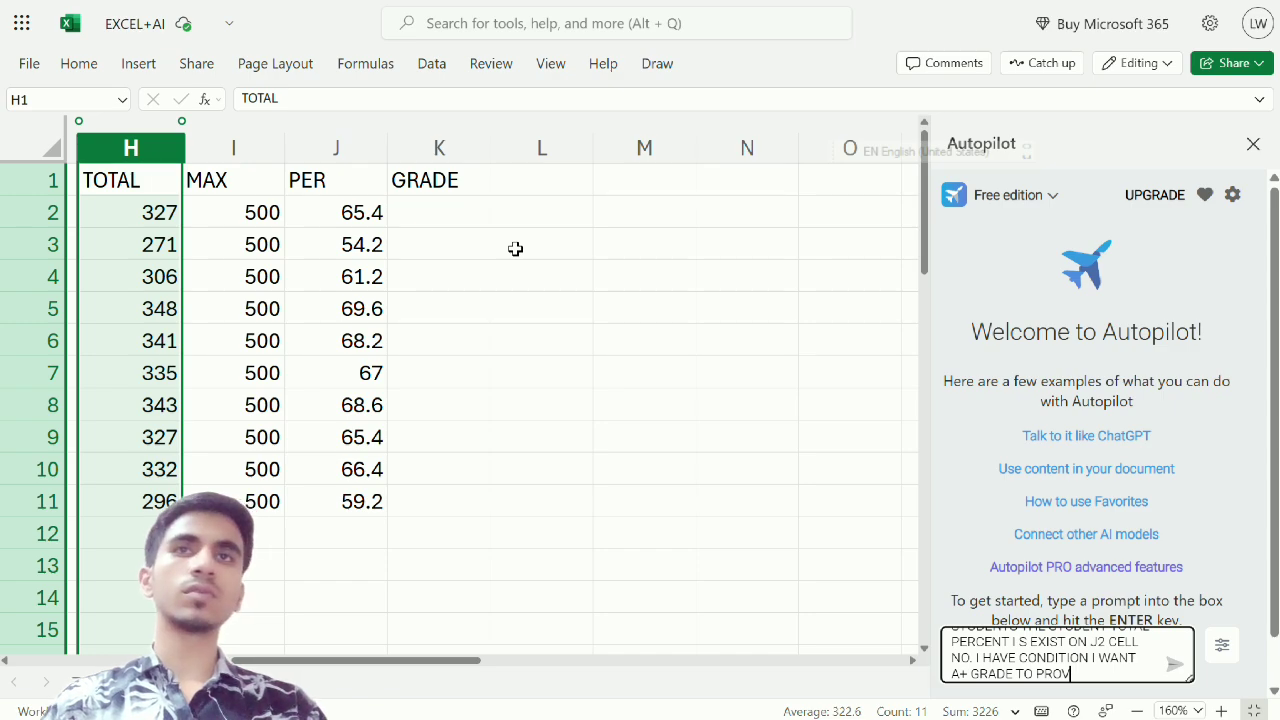
type("IDE")
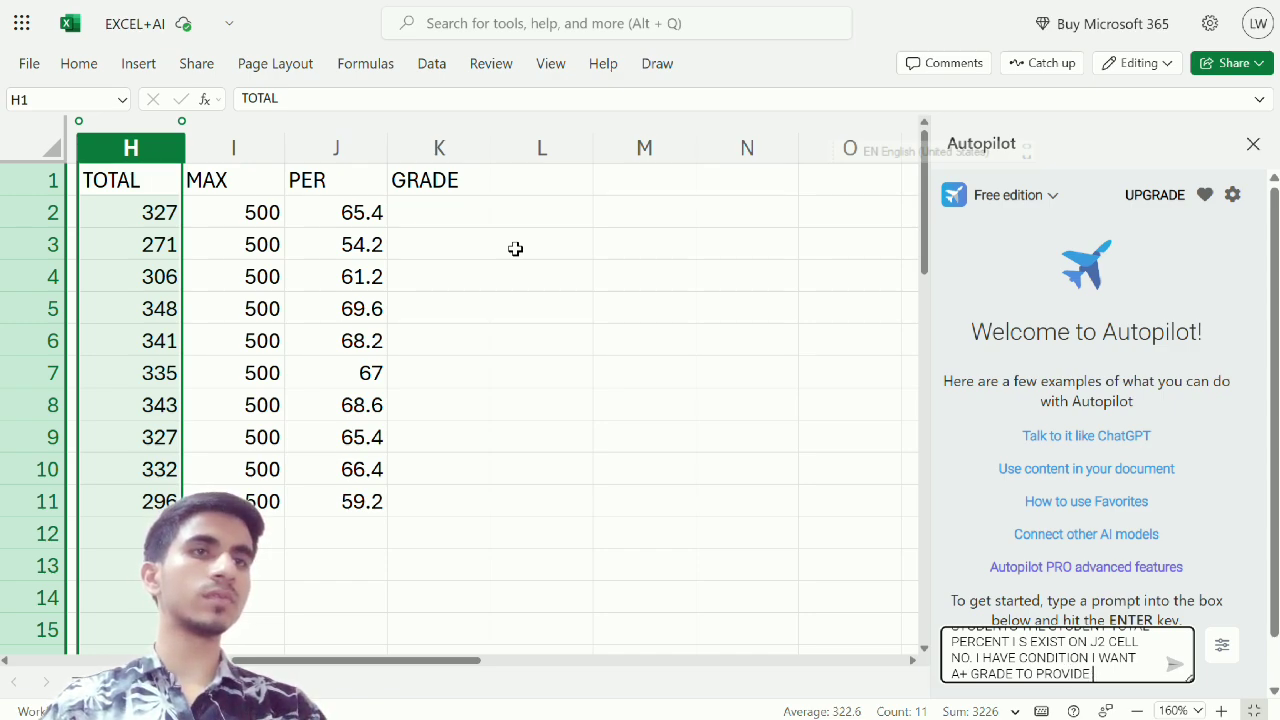
type(" THOSE S")
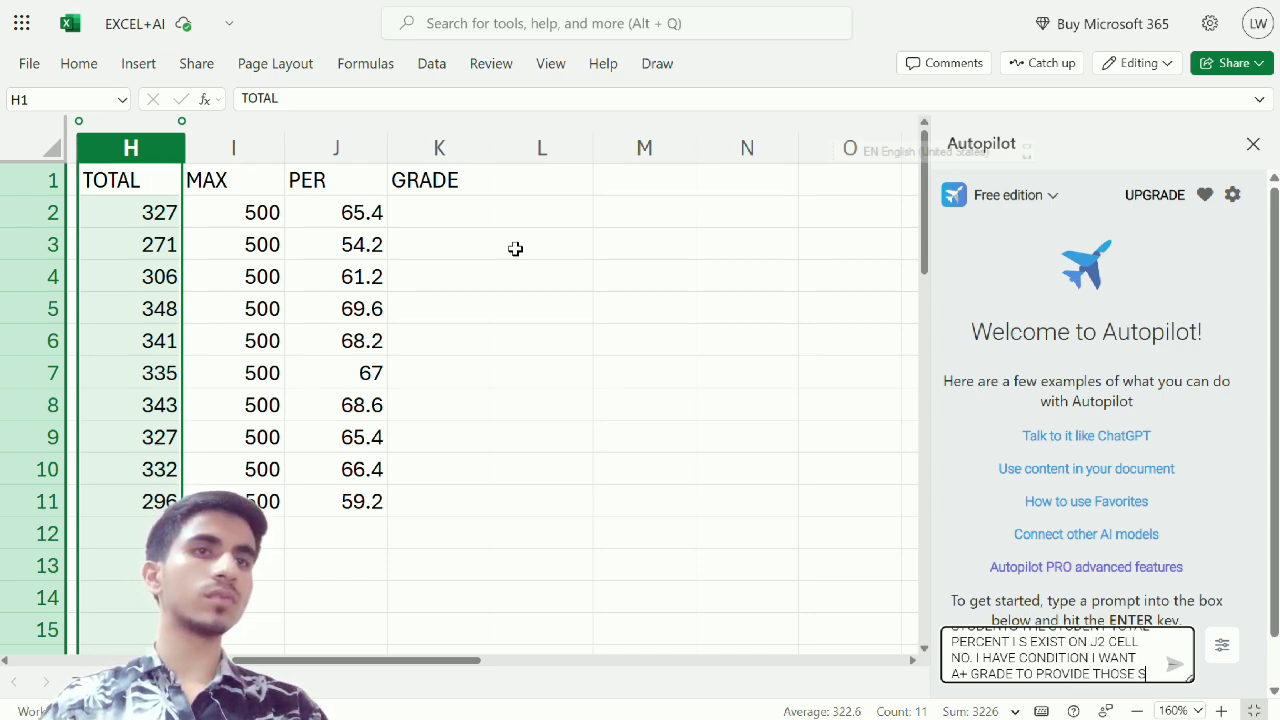
type("TUDNE")
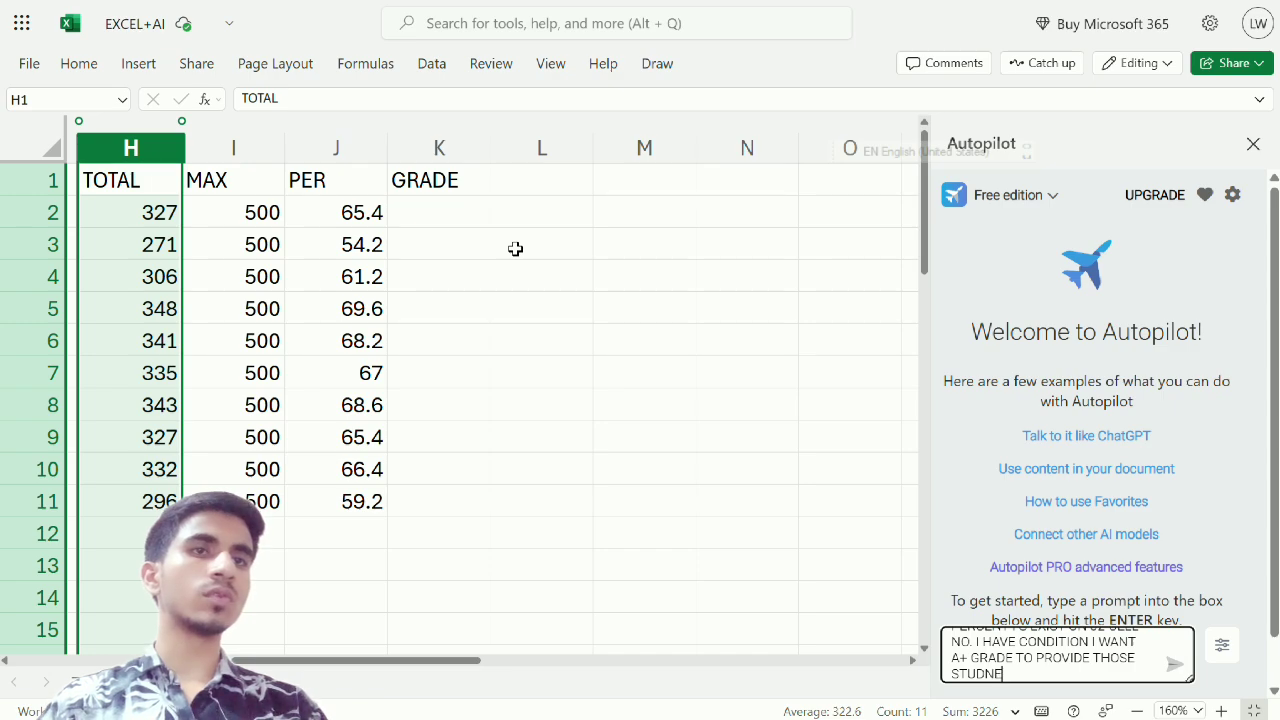
key("BackSpace")
key("BackSpace")
type("ENT")
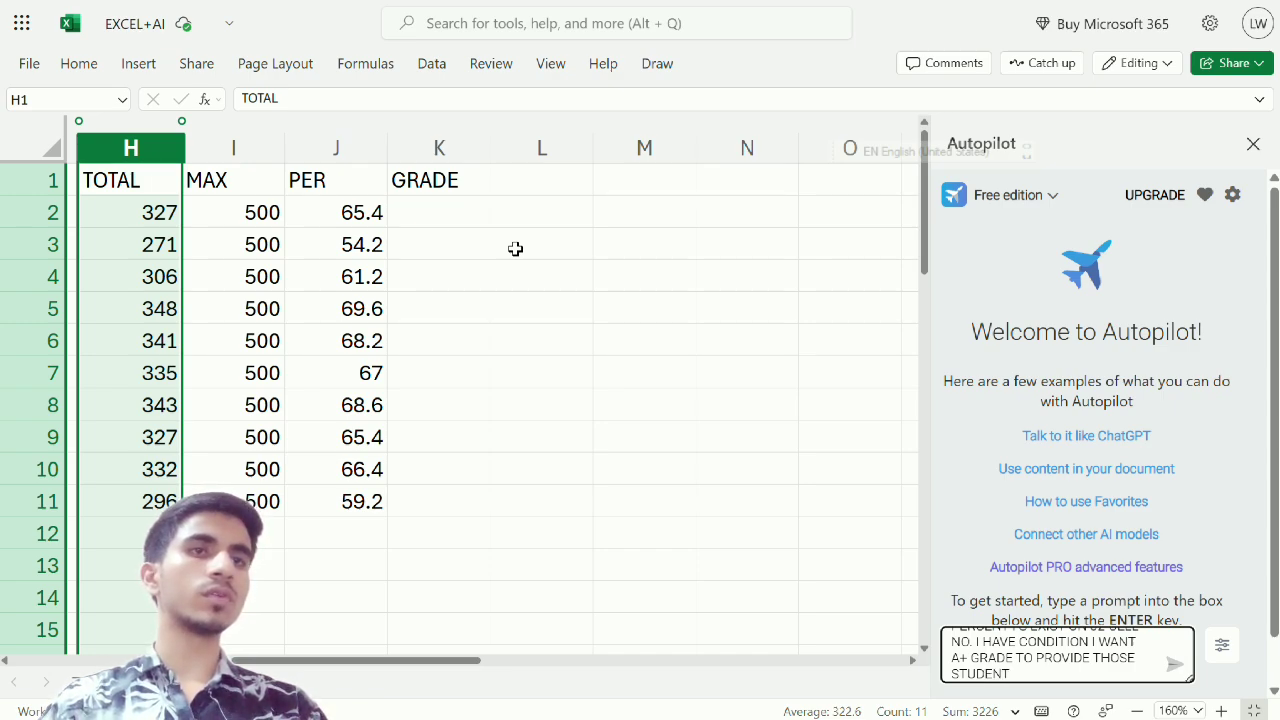
type(" WHOSE")
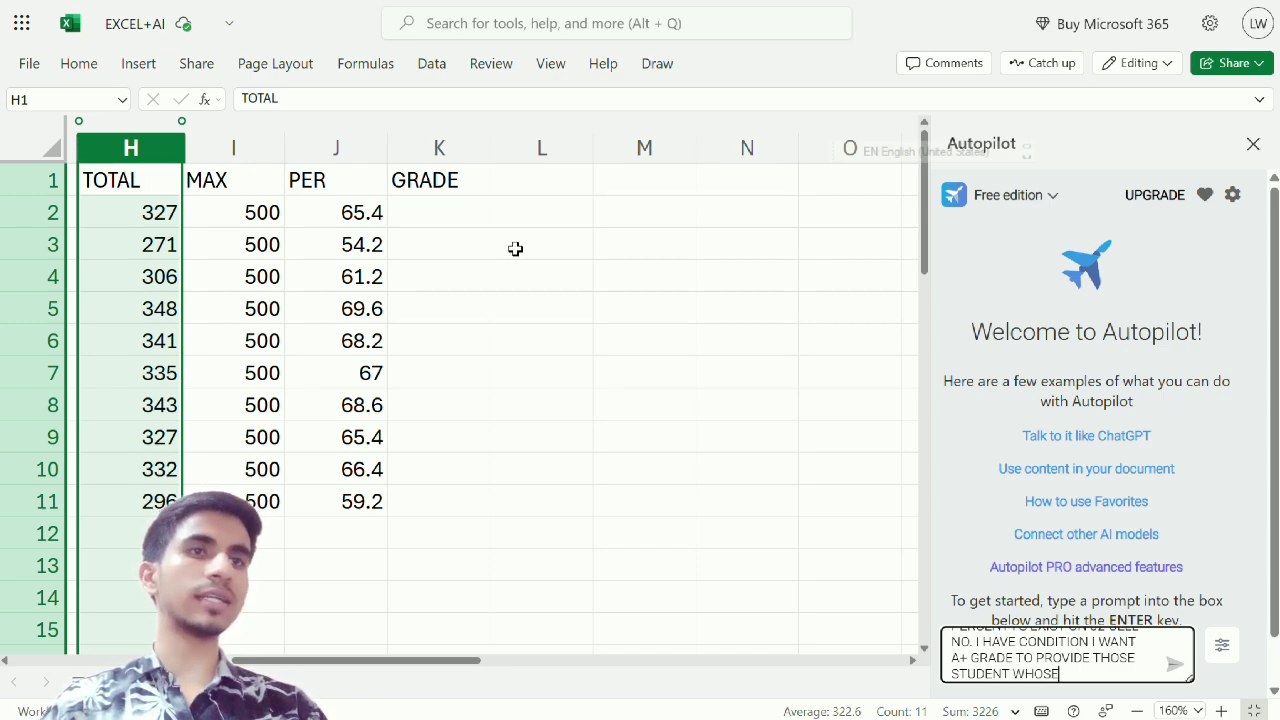
type(" SC")
Extend the A+ rule in the prompt with "THOSE STUDENT WHOSE PERCENTAG"
key("BackSpace")
key("BackSpace")
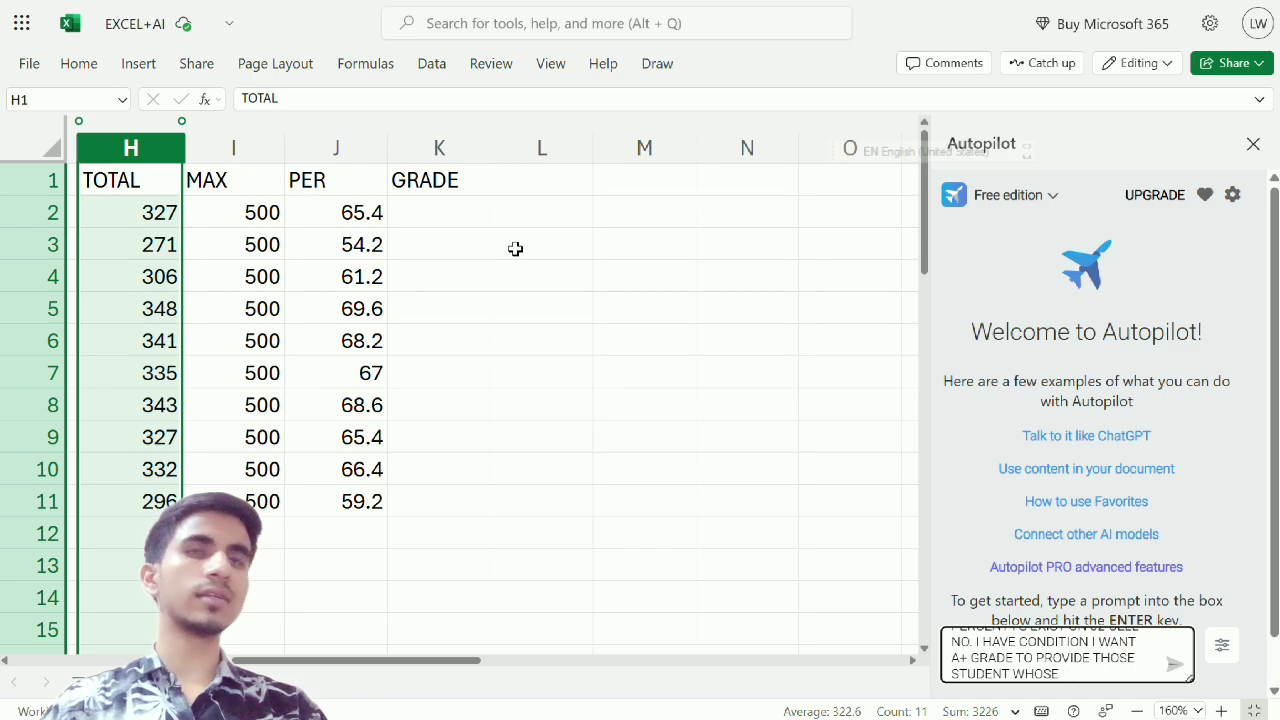
type("PER")
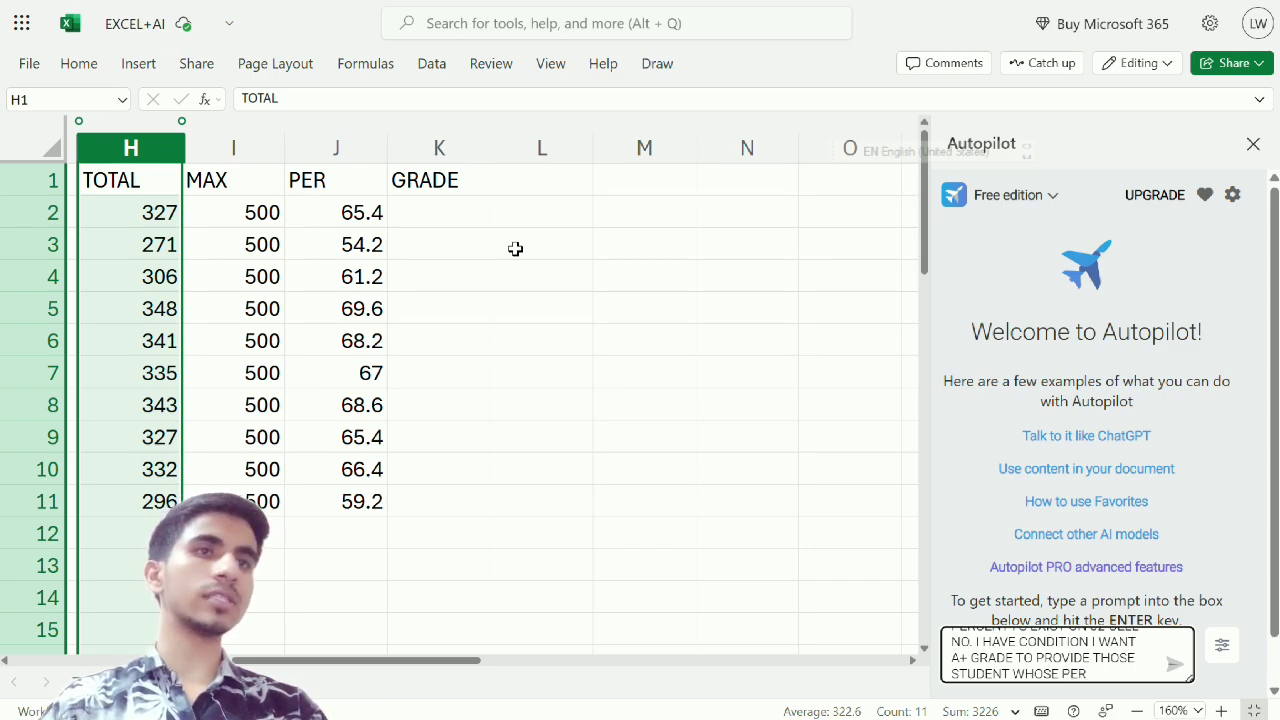
type("CENTAGES")
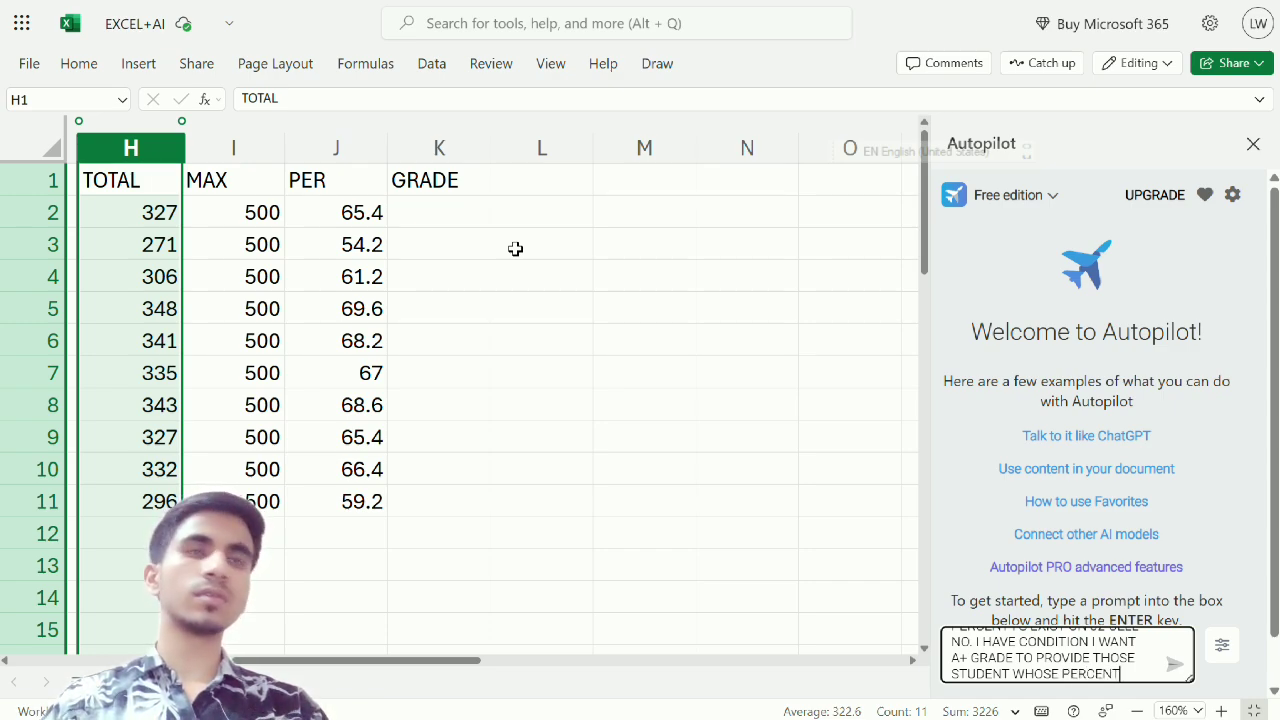
key("BackSpace")
key("BackSpace")
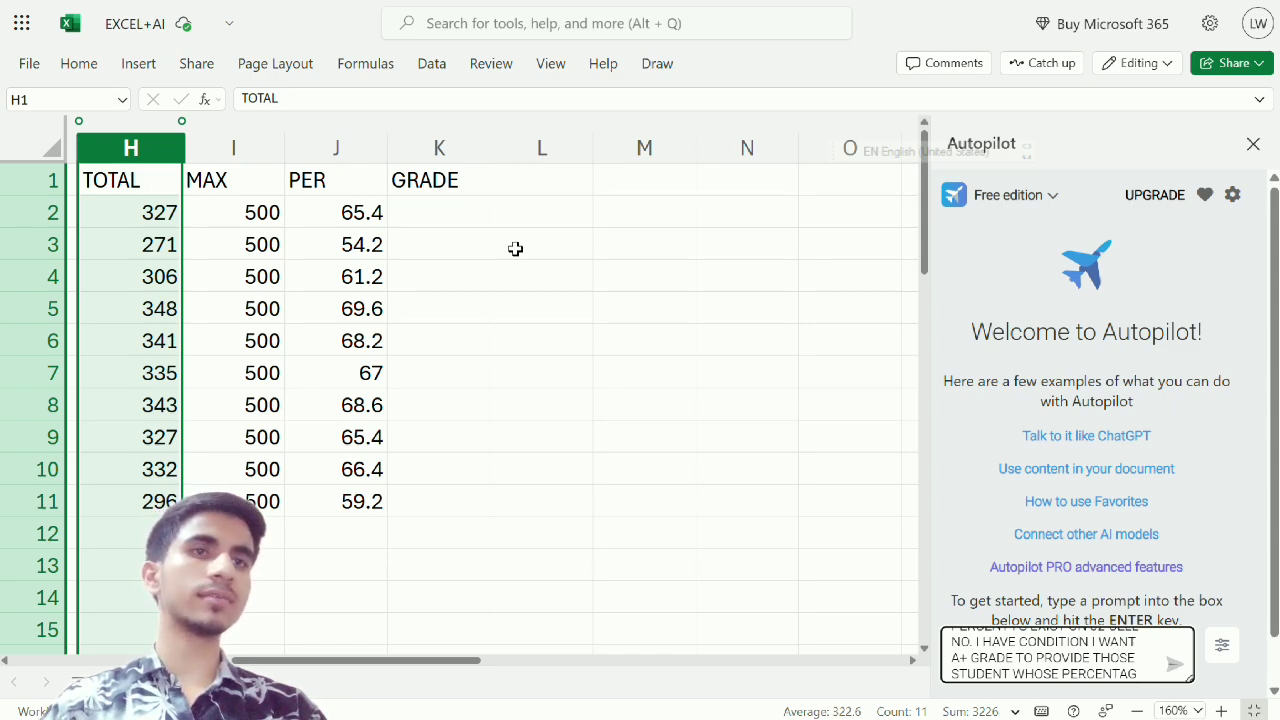
Complete the A+ rule in the prompt with the threshold "IS GREATER THAN 70"
type("IS GRE")
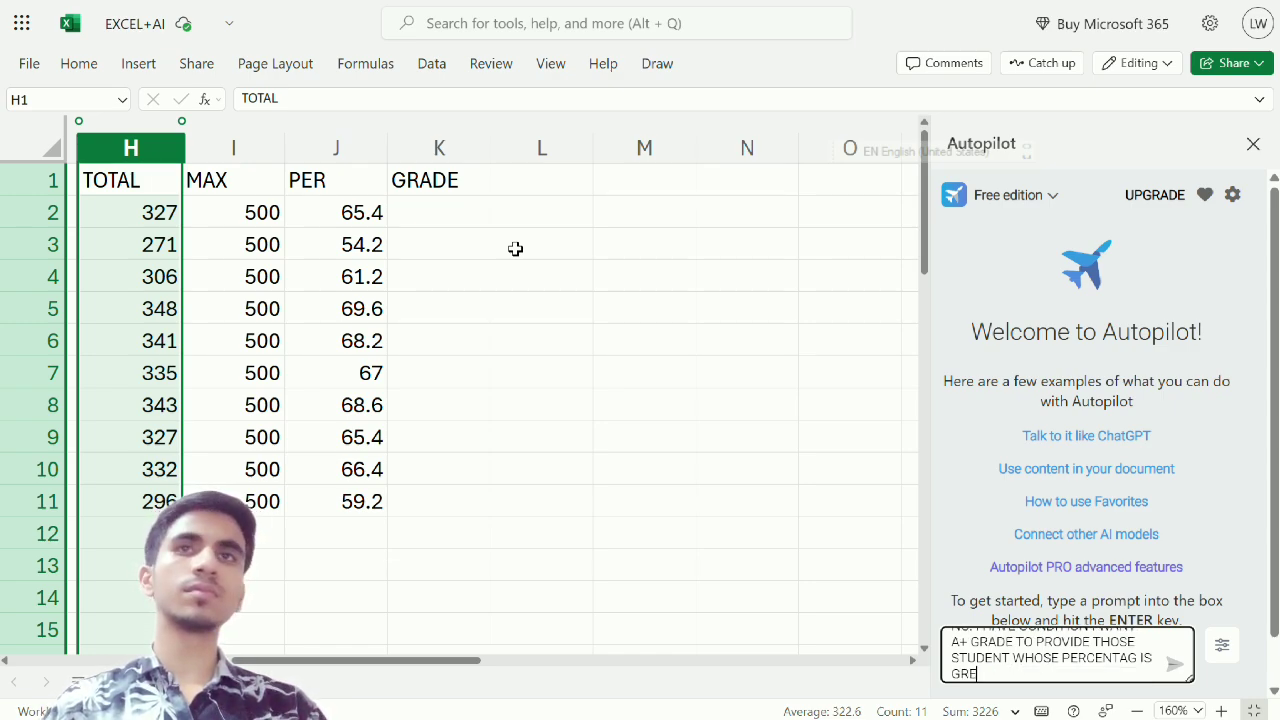
type("ATER THAN")
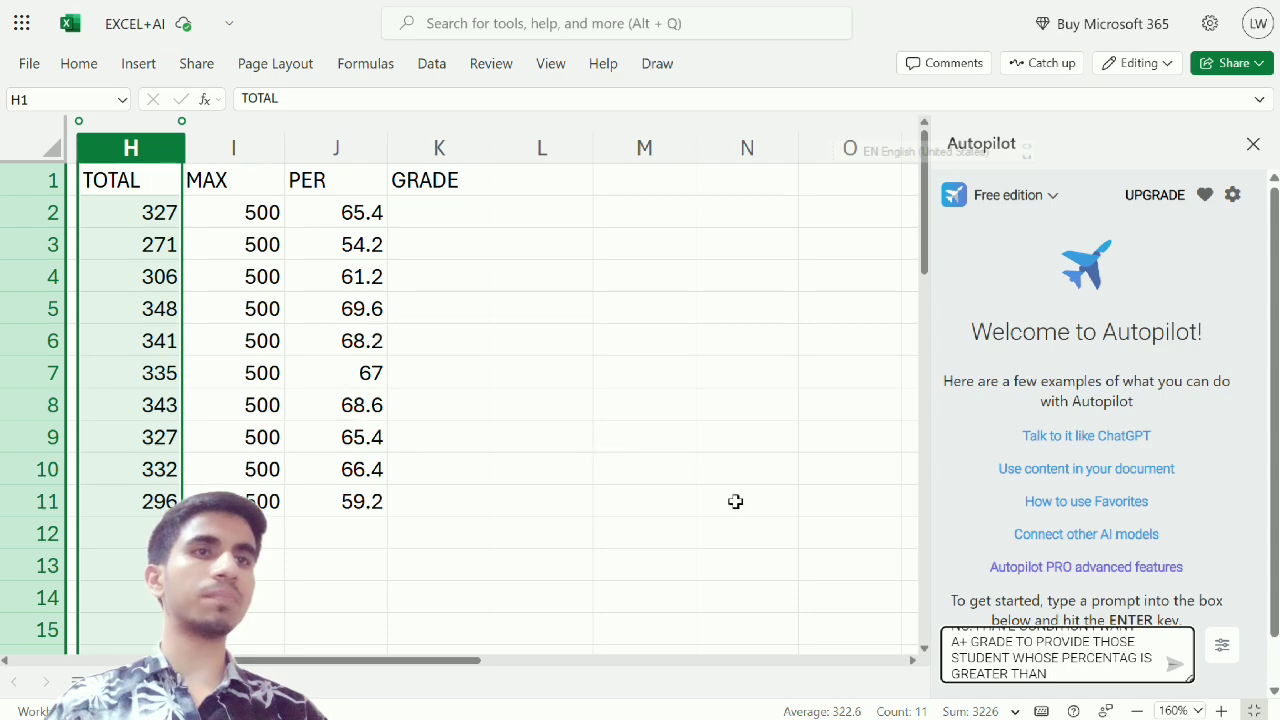
type("7")
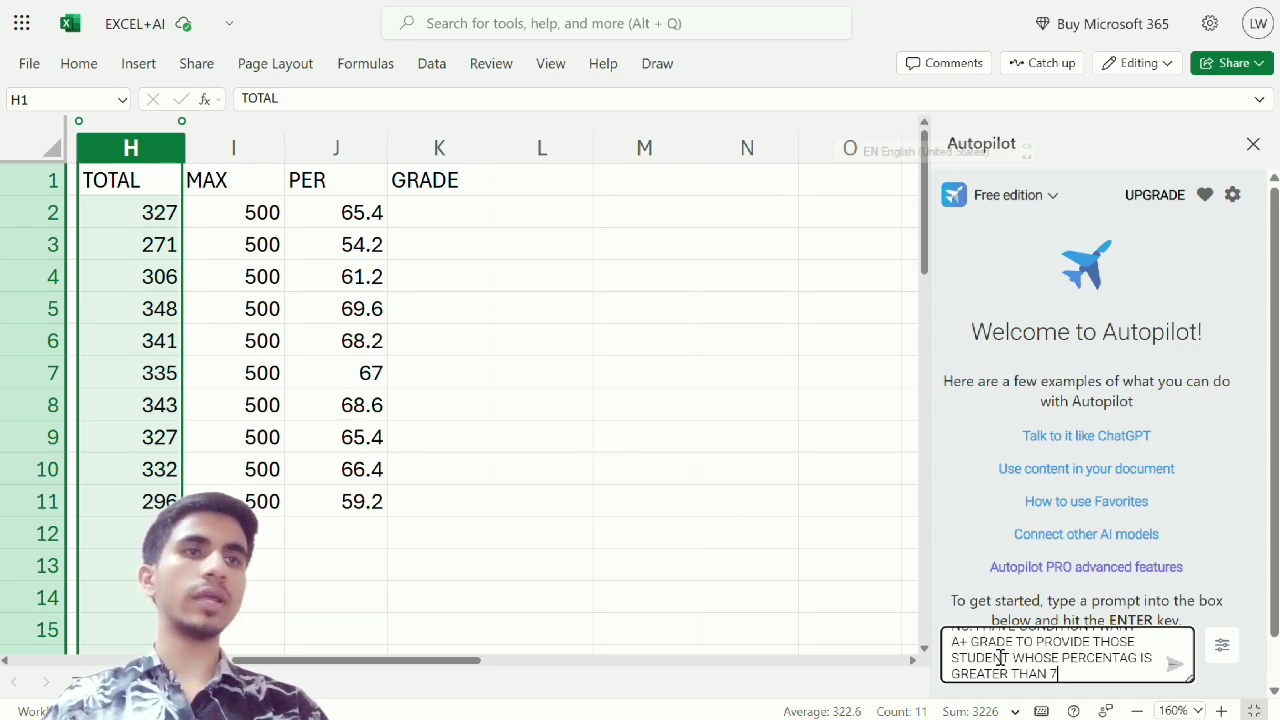
type("0")
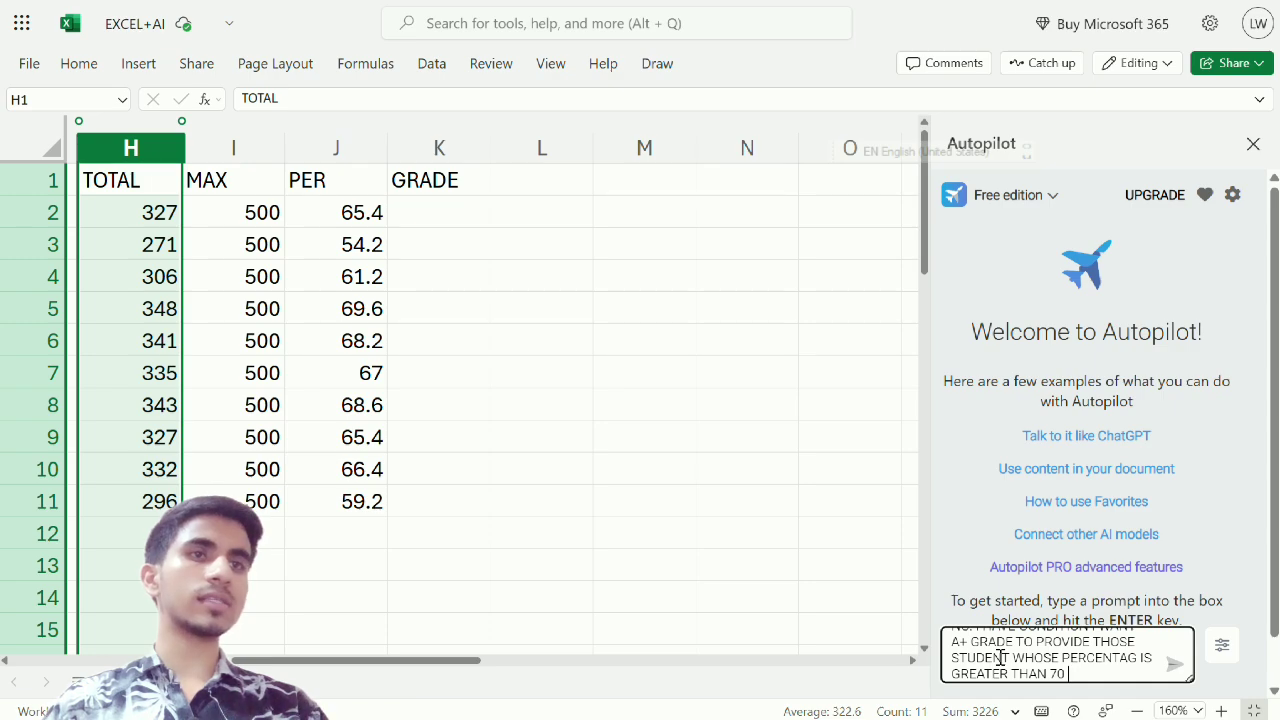
type(" AND")
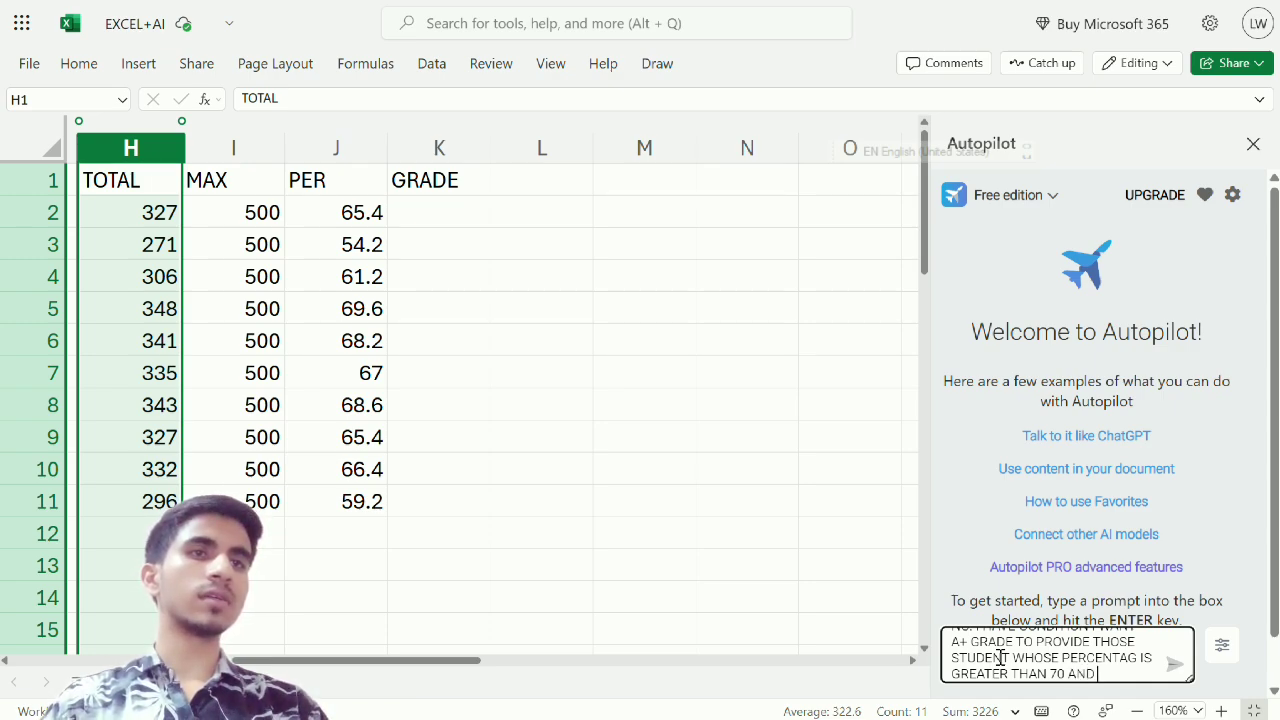
type(" CONDITION I")
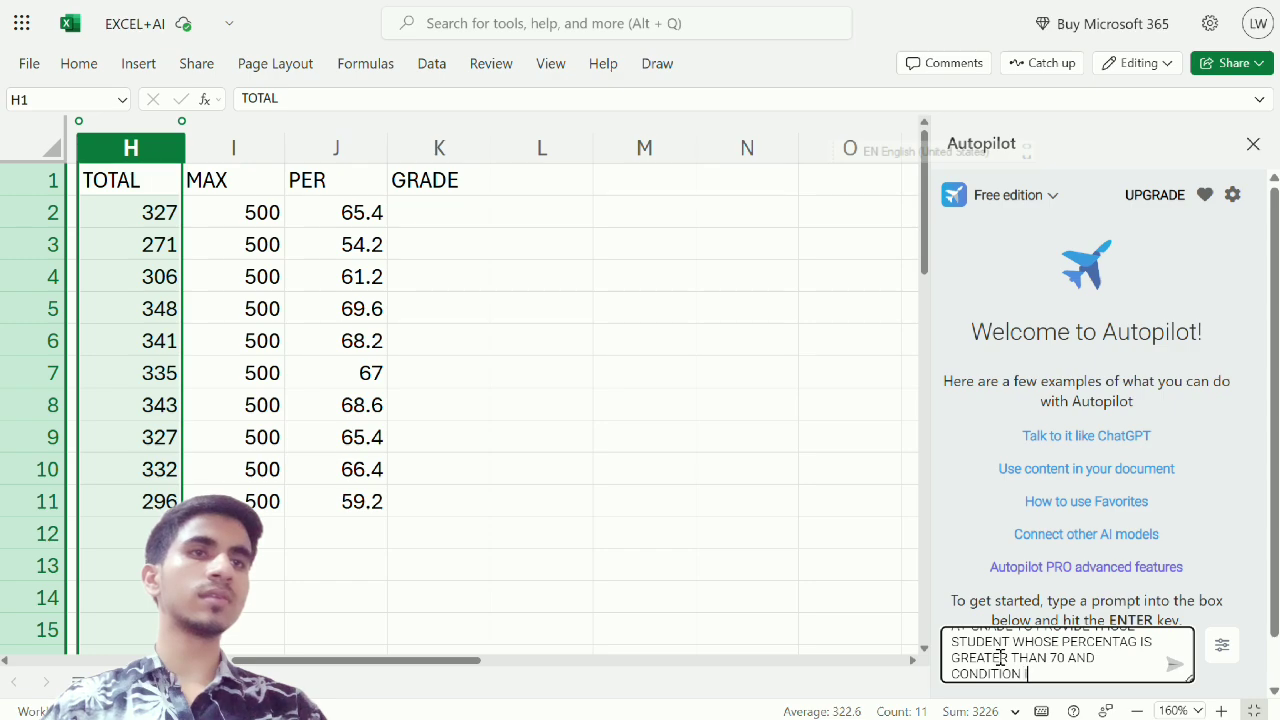
type("S LESS")
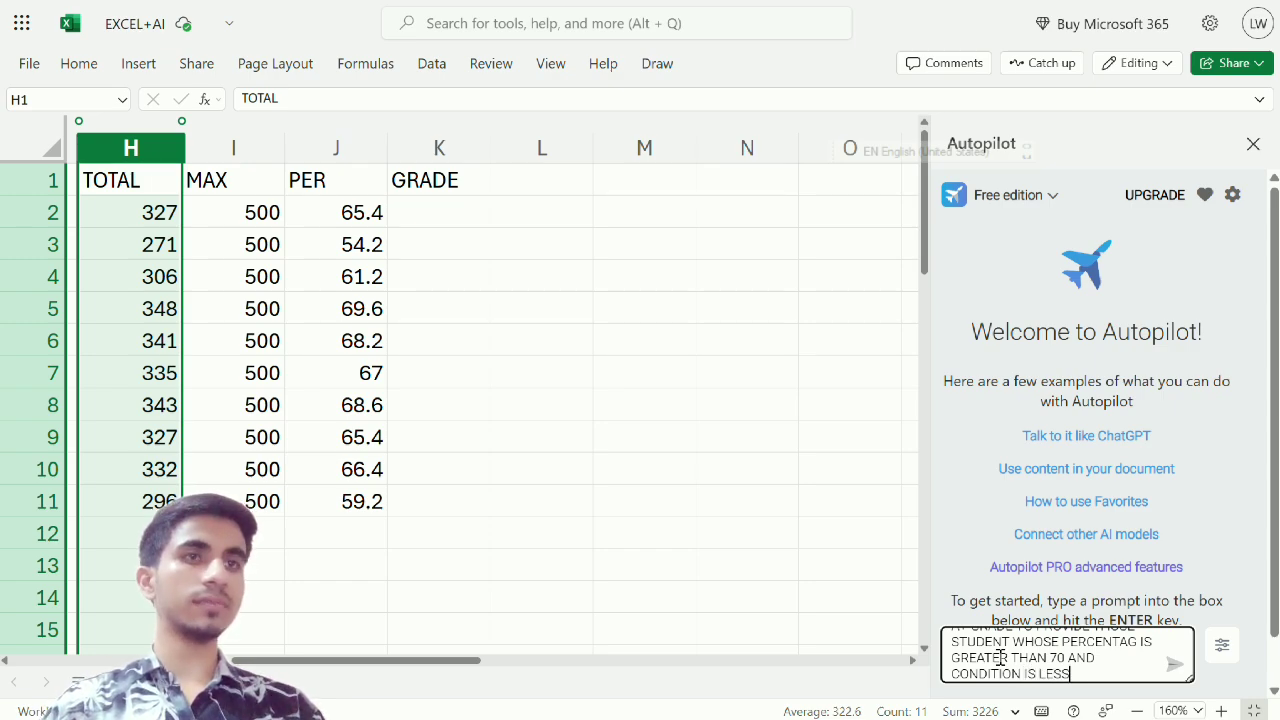
type(" THAN ")
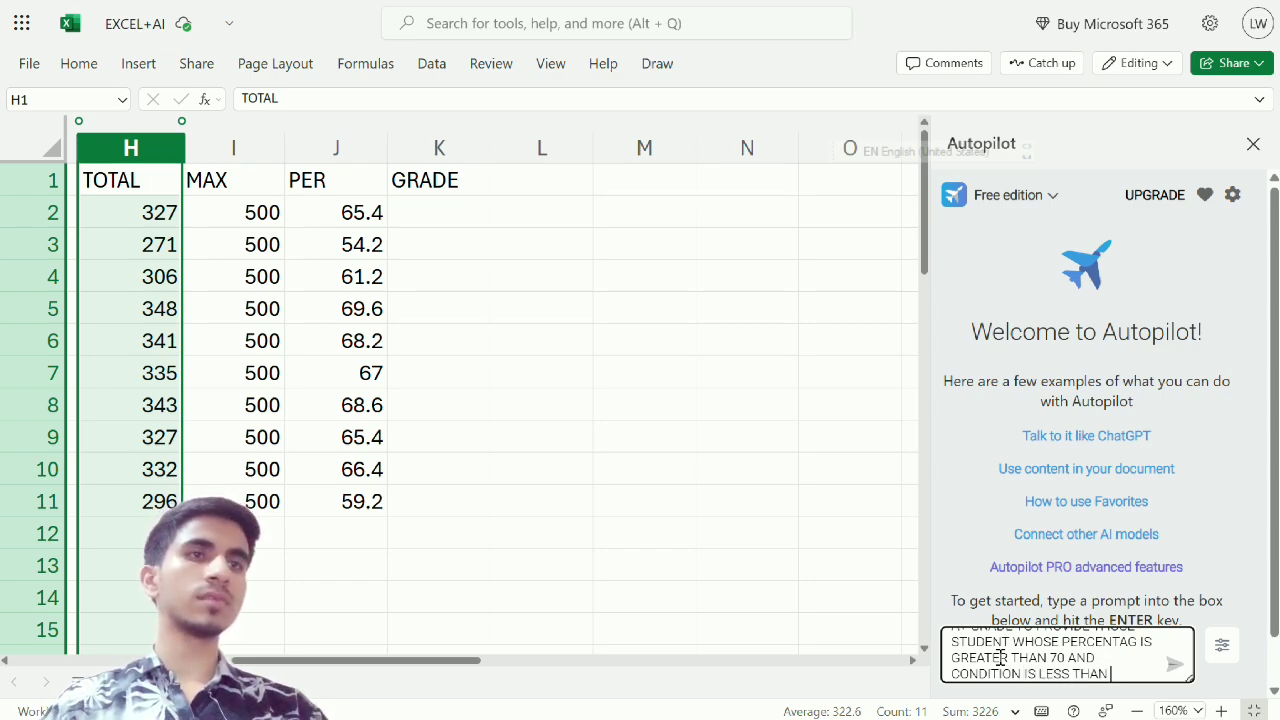
type("700")
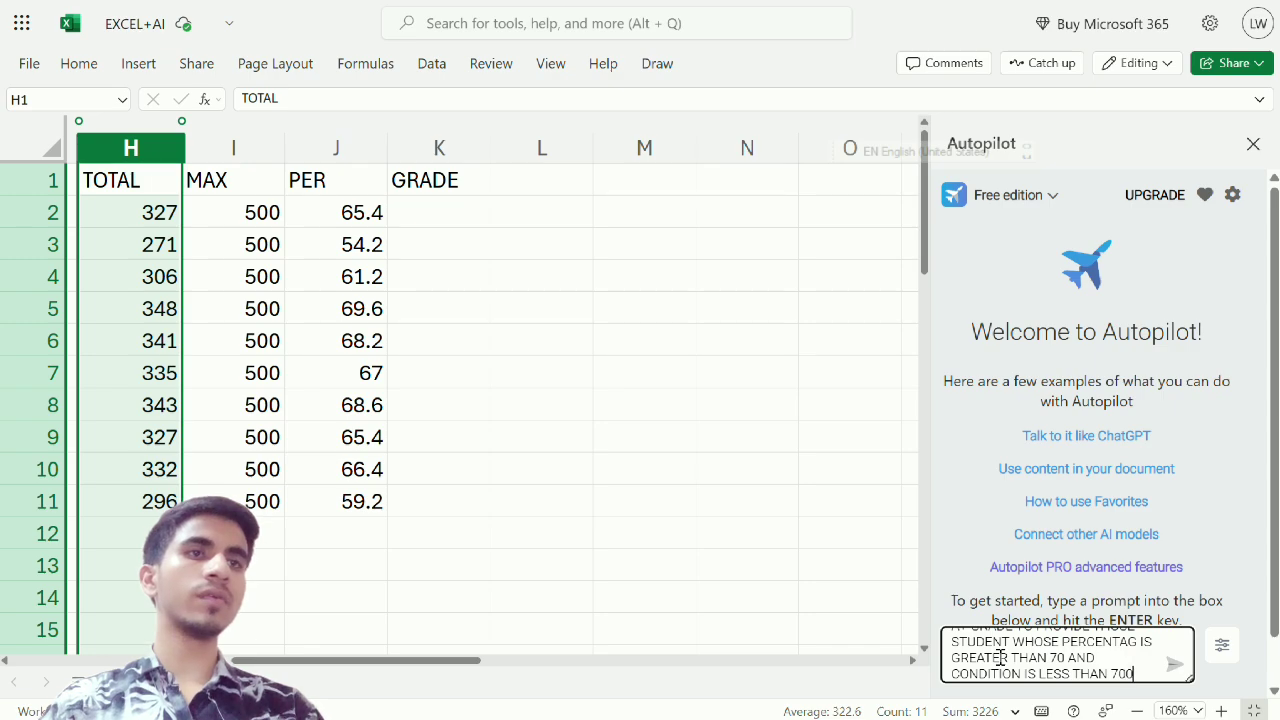
key("BackSpace")
type(" I")
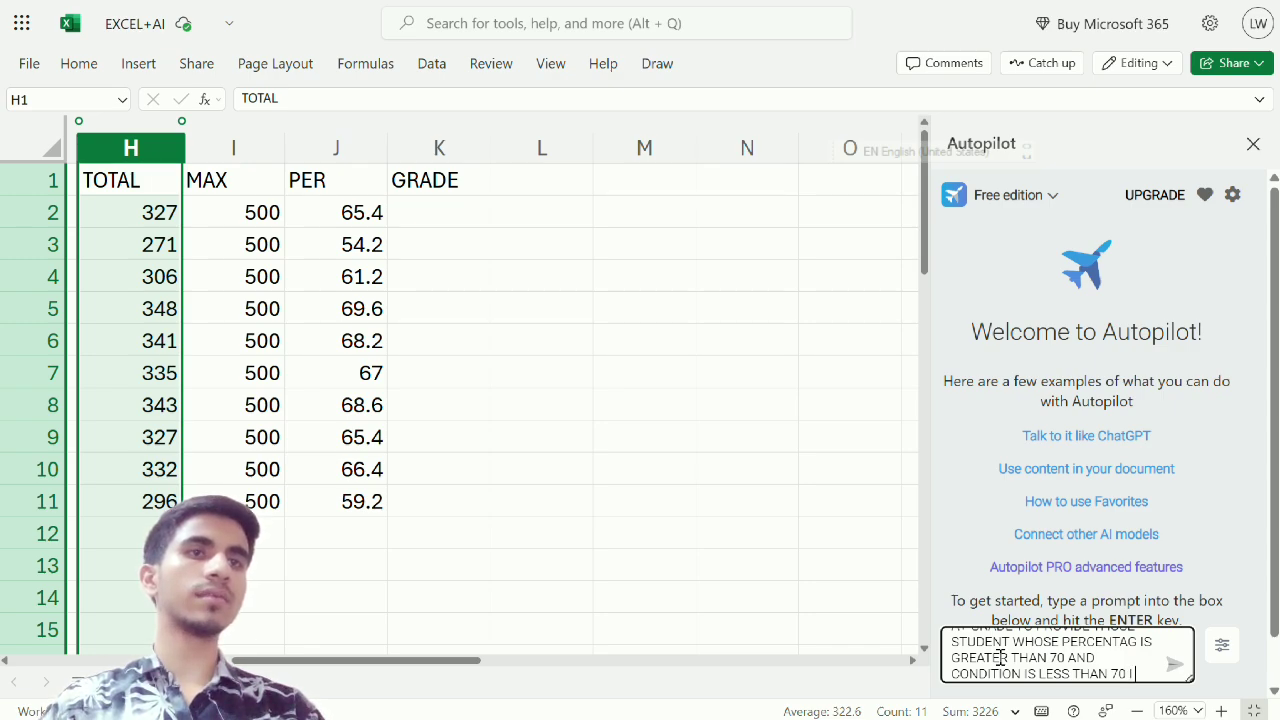
type(" WANT TO")
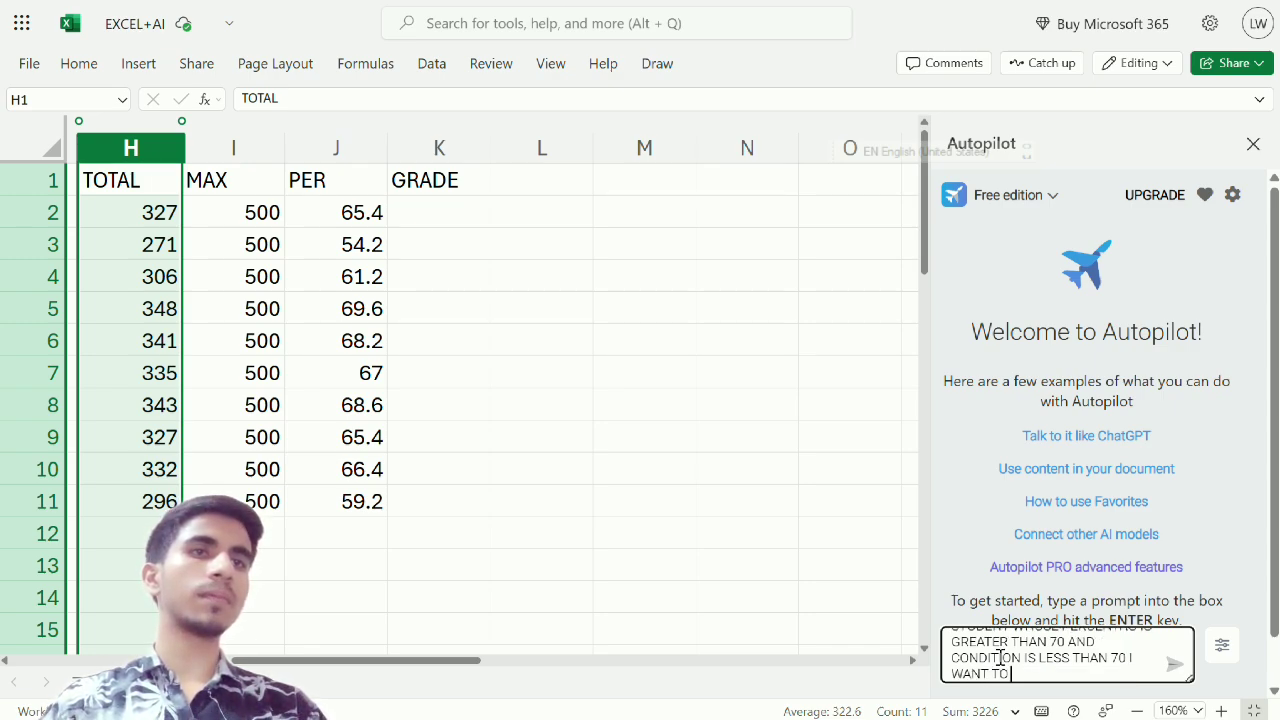
type(" PROVIDE")
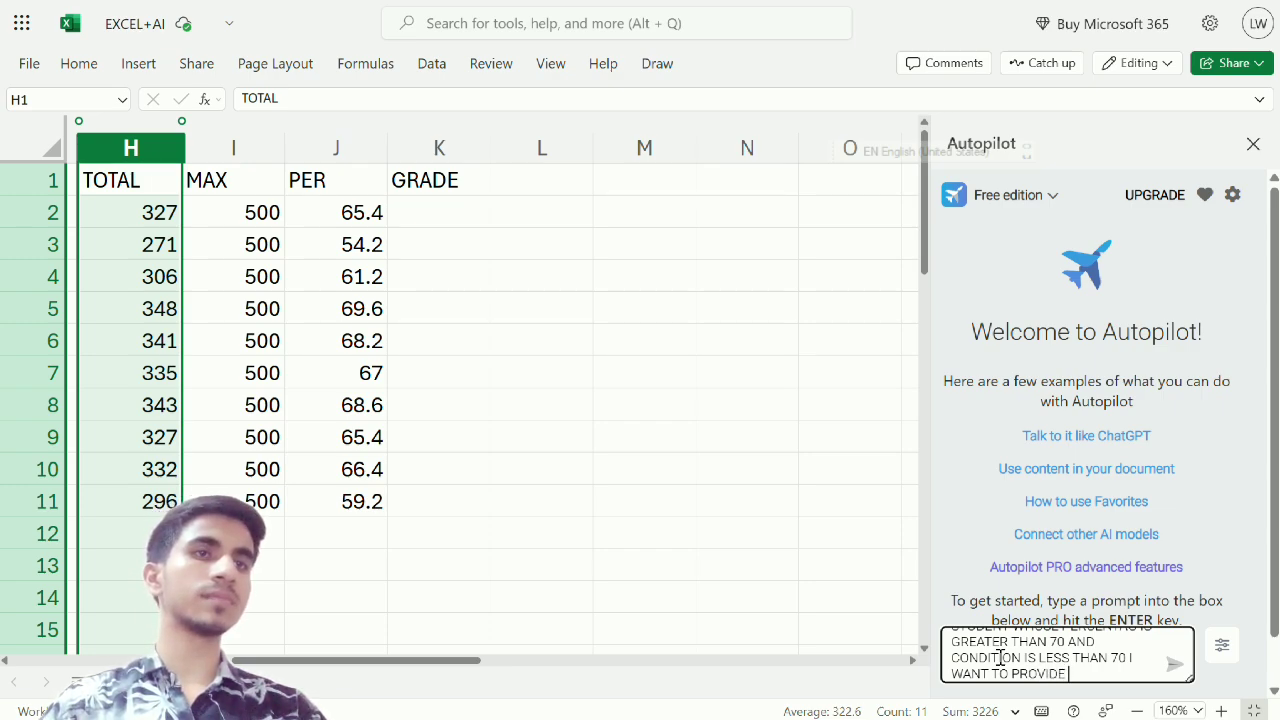
type(" B+ GR")
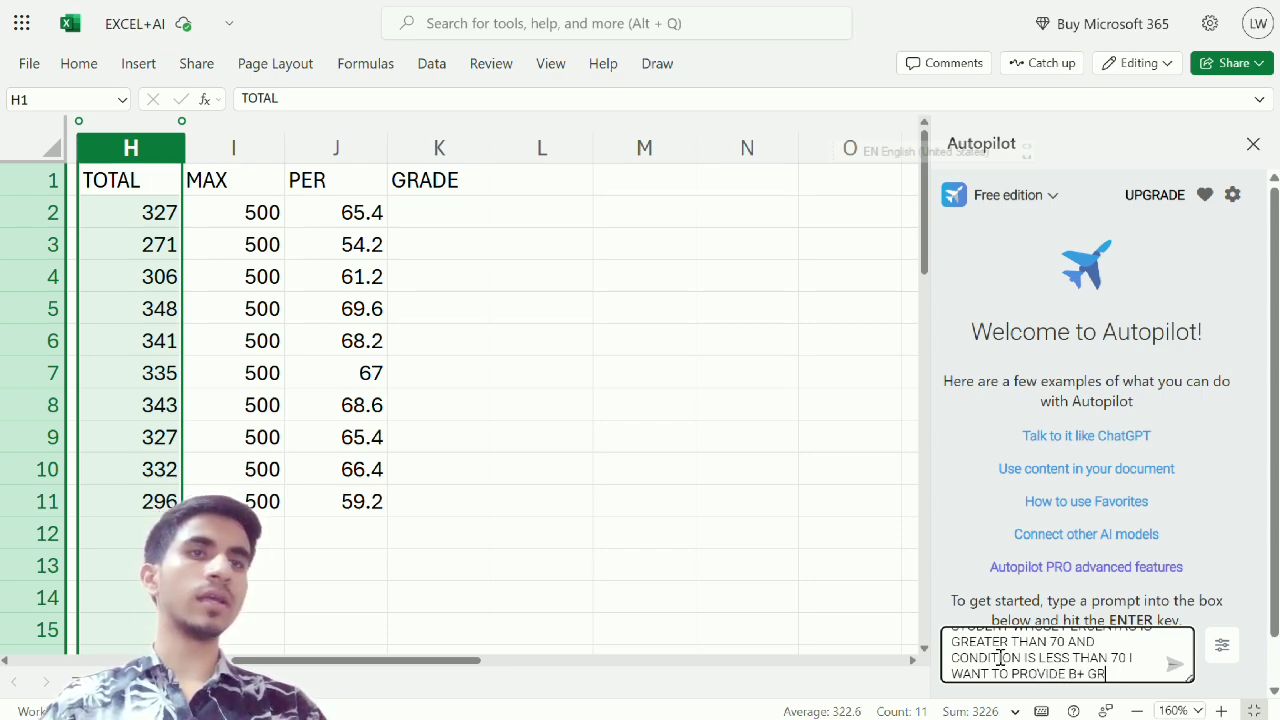
type("ADE BUT")
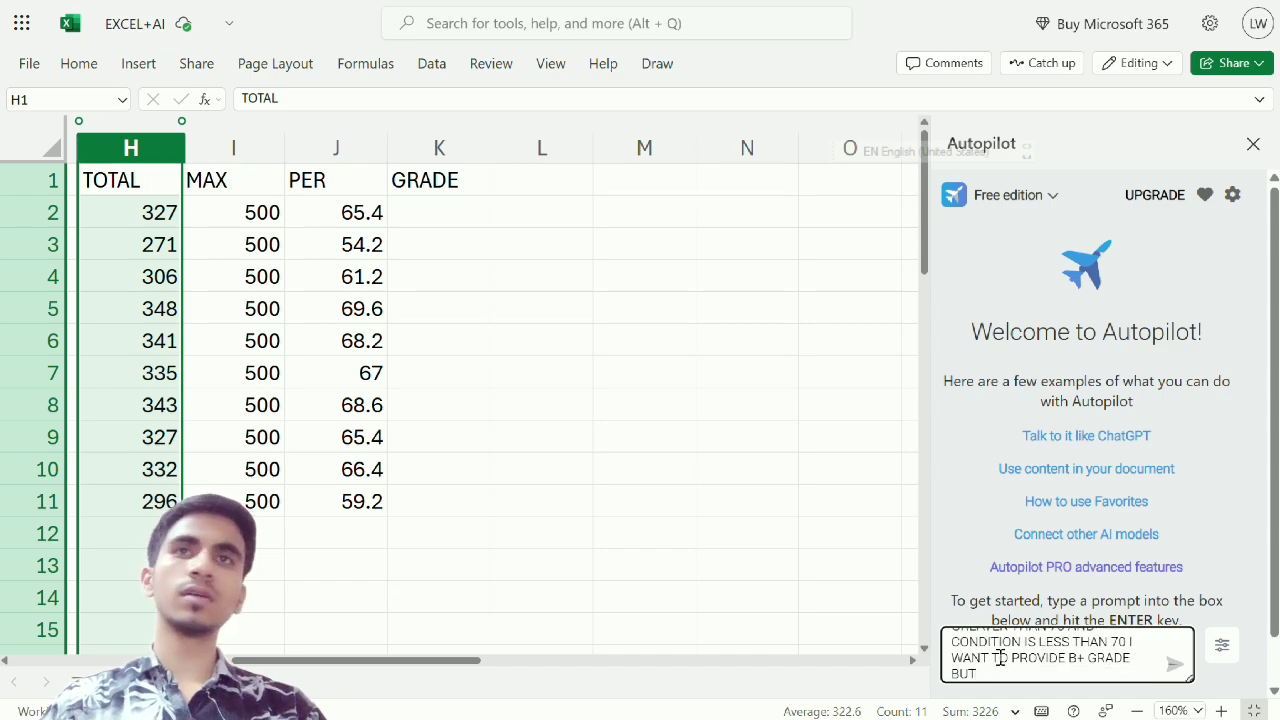
type(" IF")
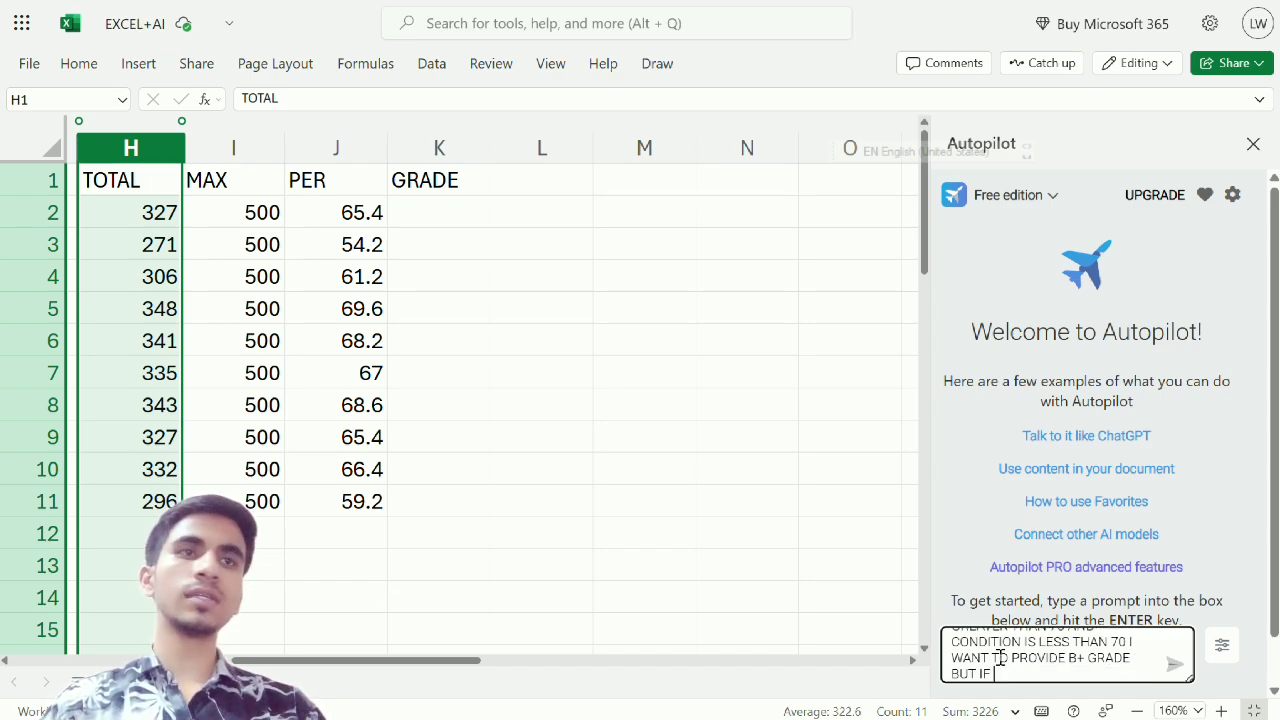
type(" PER")
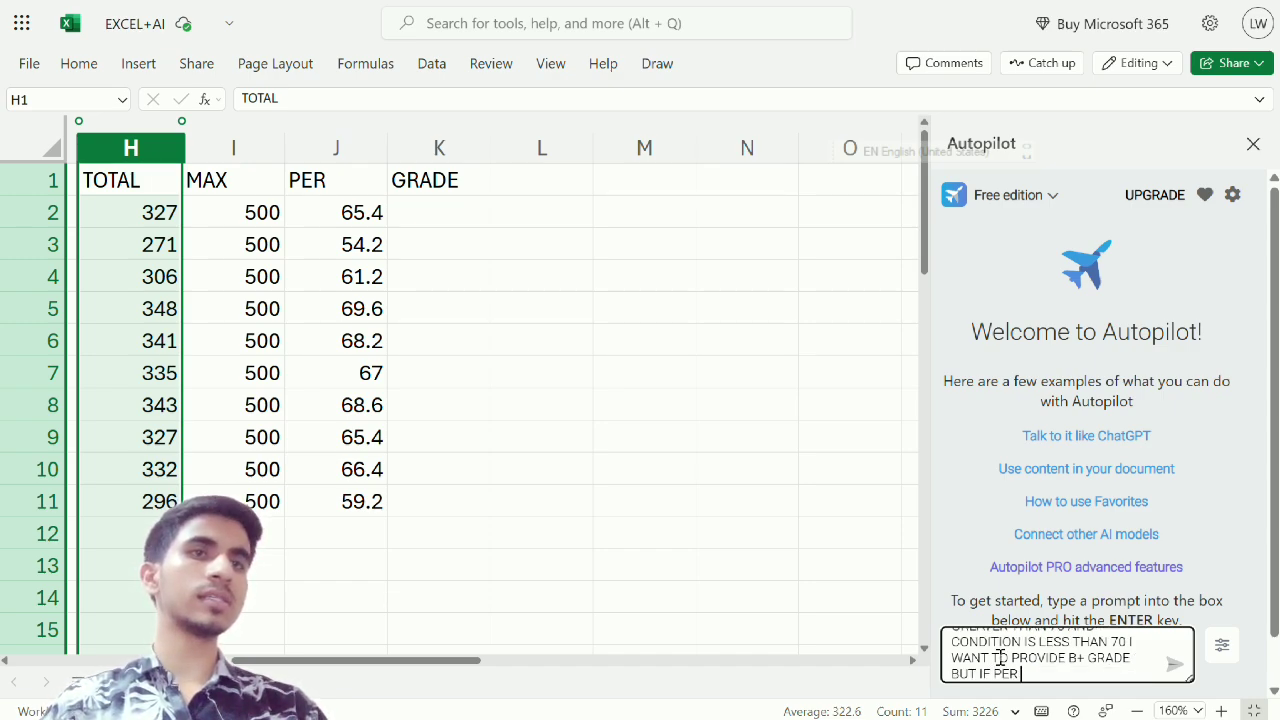
type(" IS ONL")
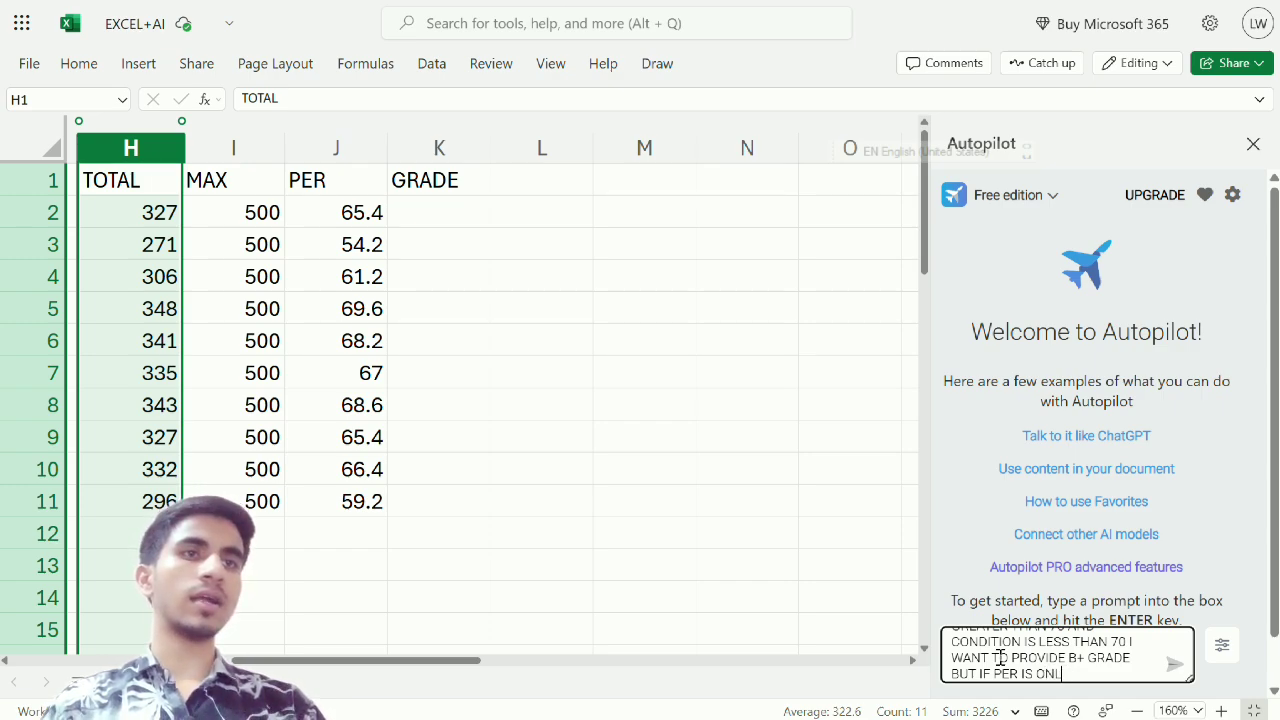
type("Y 60")
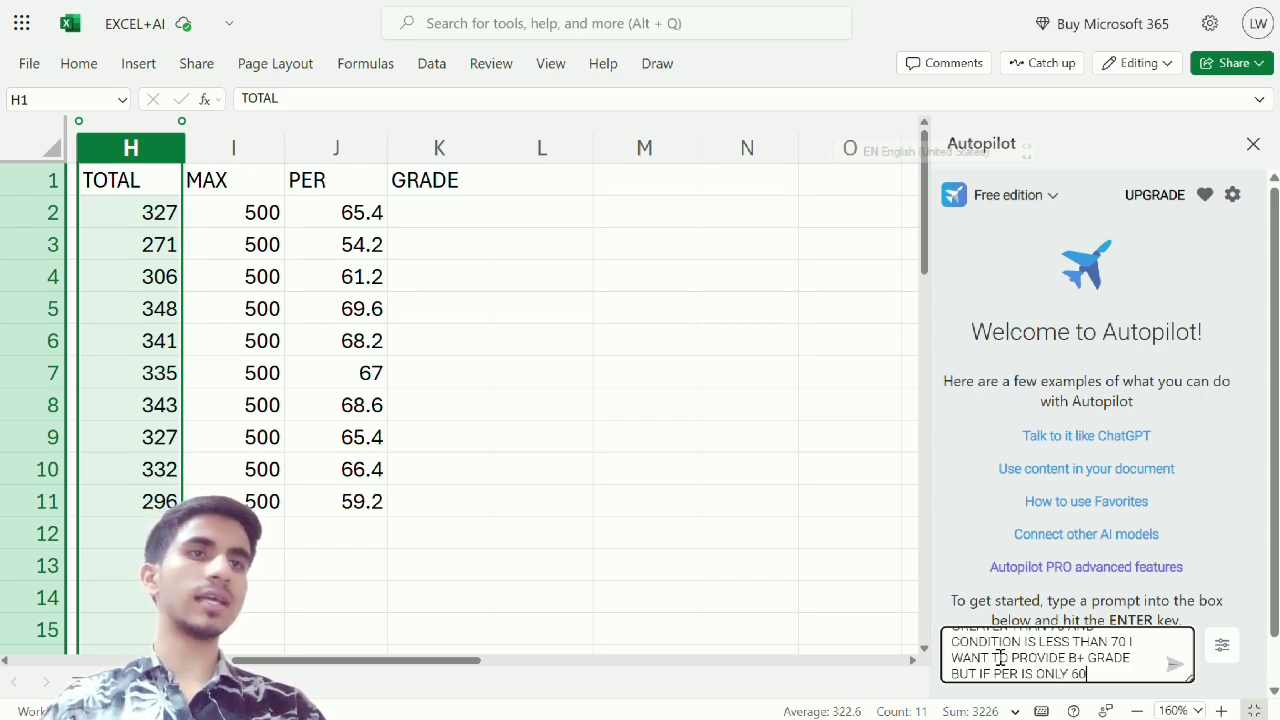
type(" AND L")
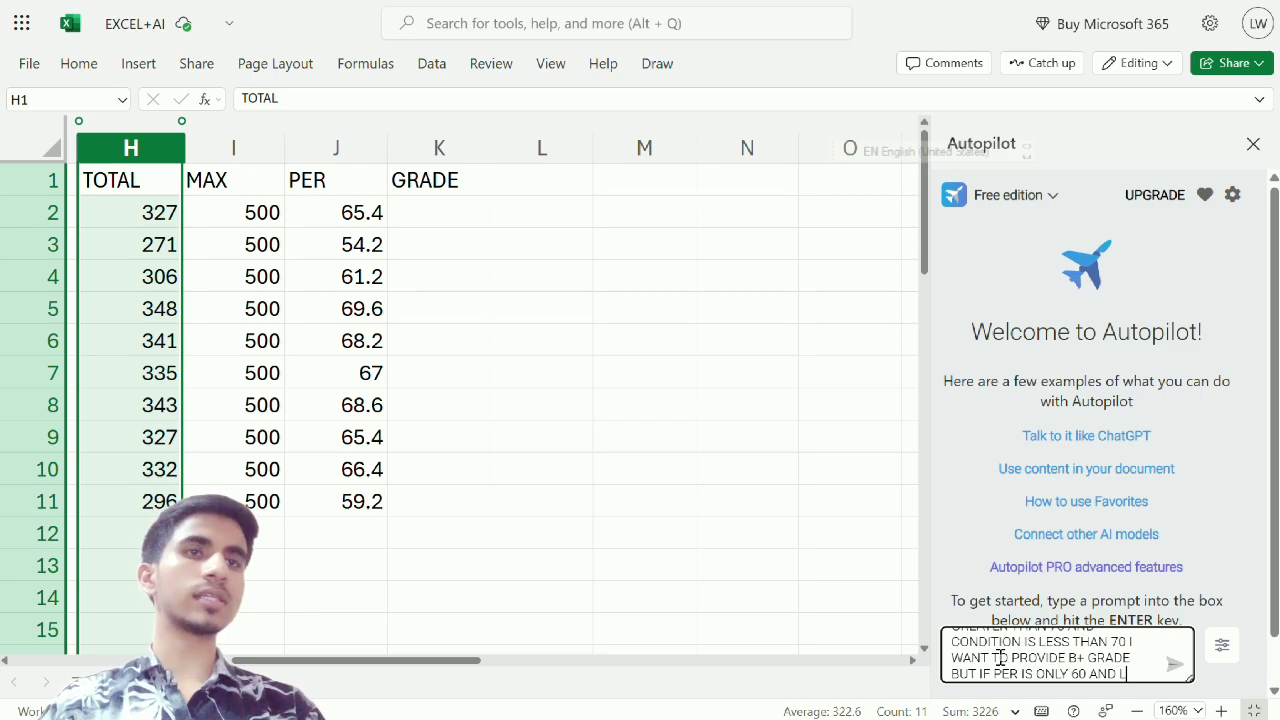
type("ESS THAN 60")
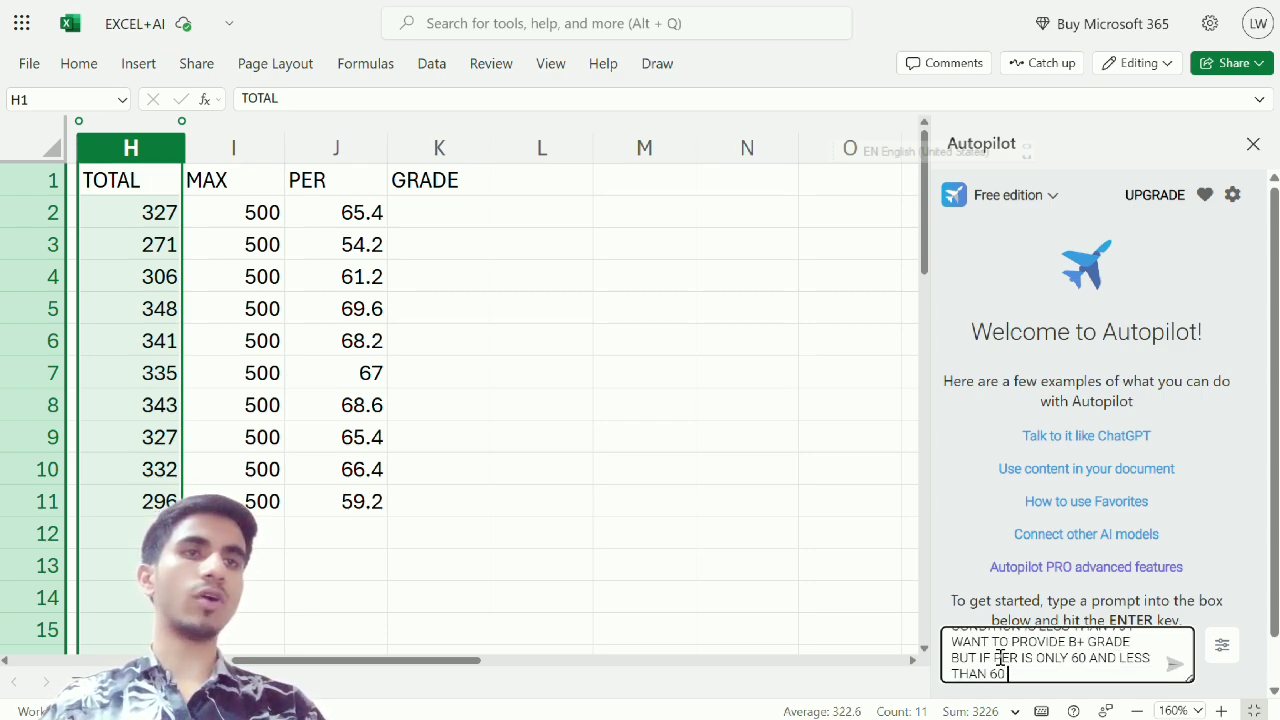
Specify the grade for the 60-and-under condition by adding "SO I WANT TO PROVIDE B2 GRADE" to the prompt
type("SO")
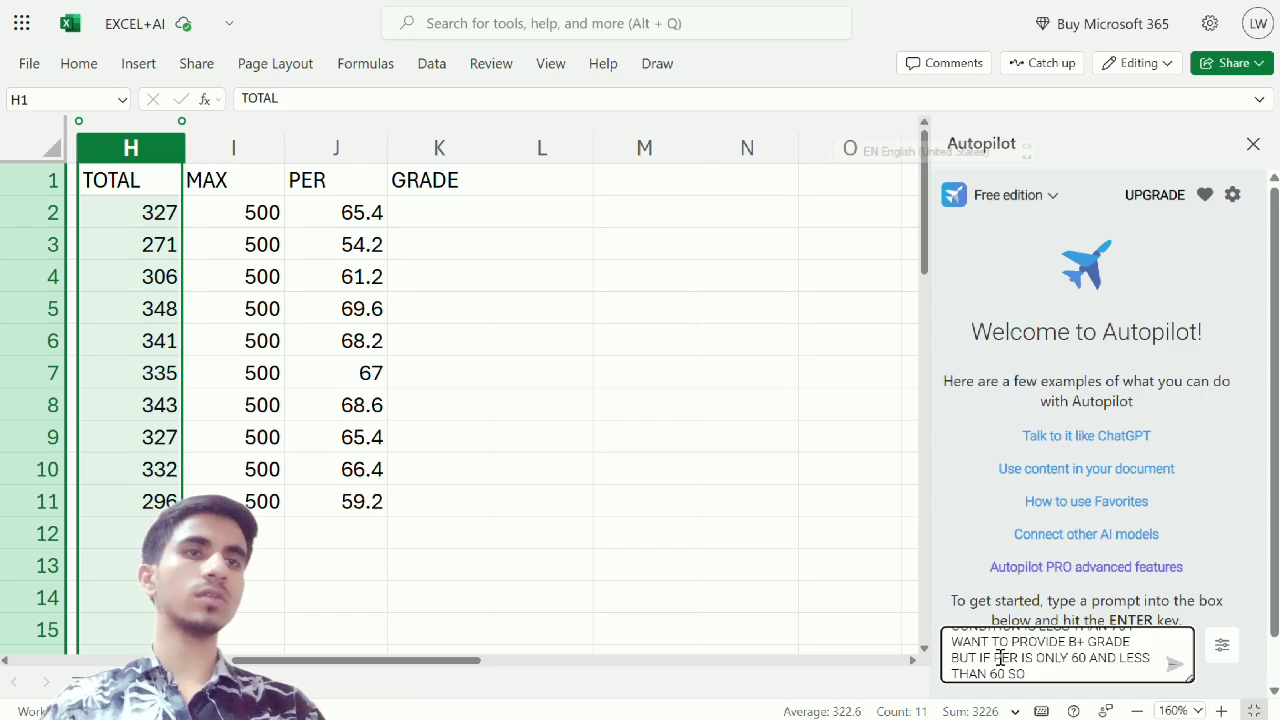
type(" I WANT O")
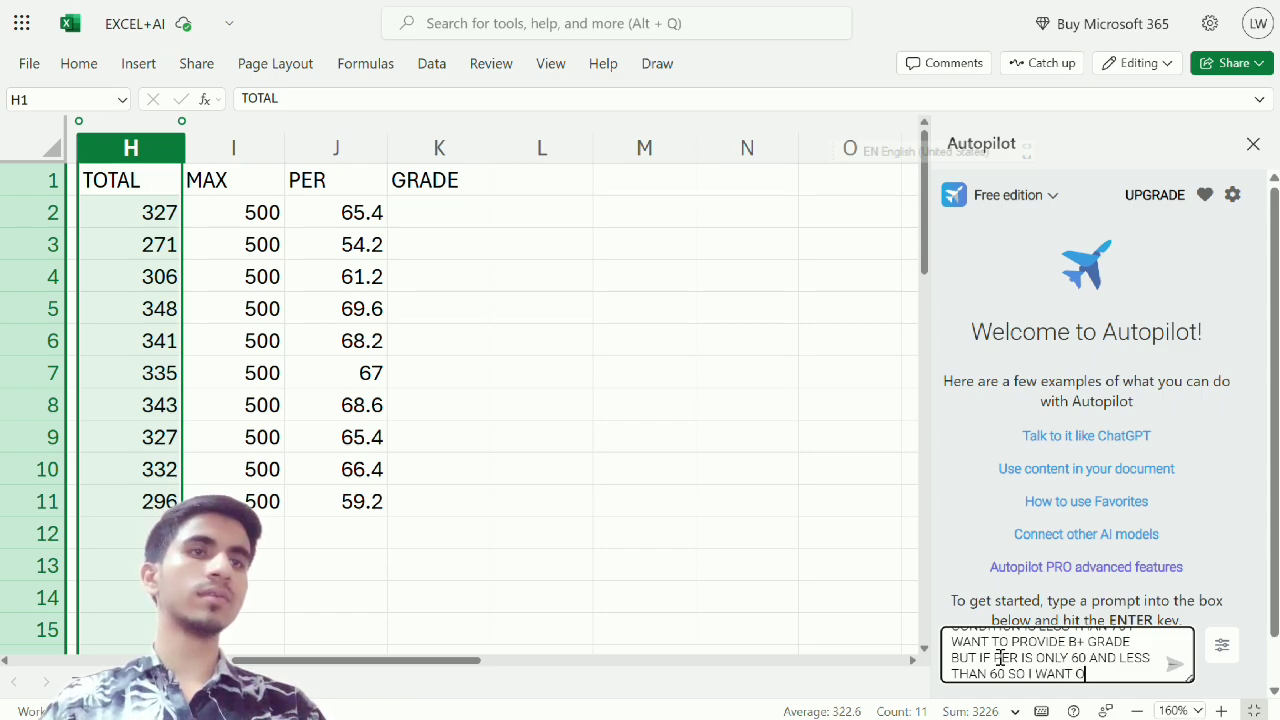
key("BackSpace")
type("TO PR")
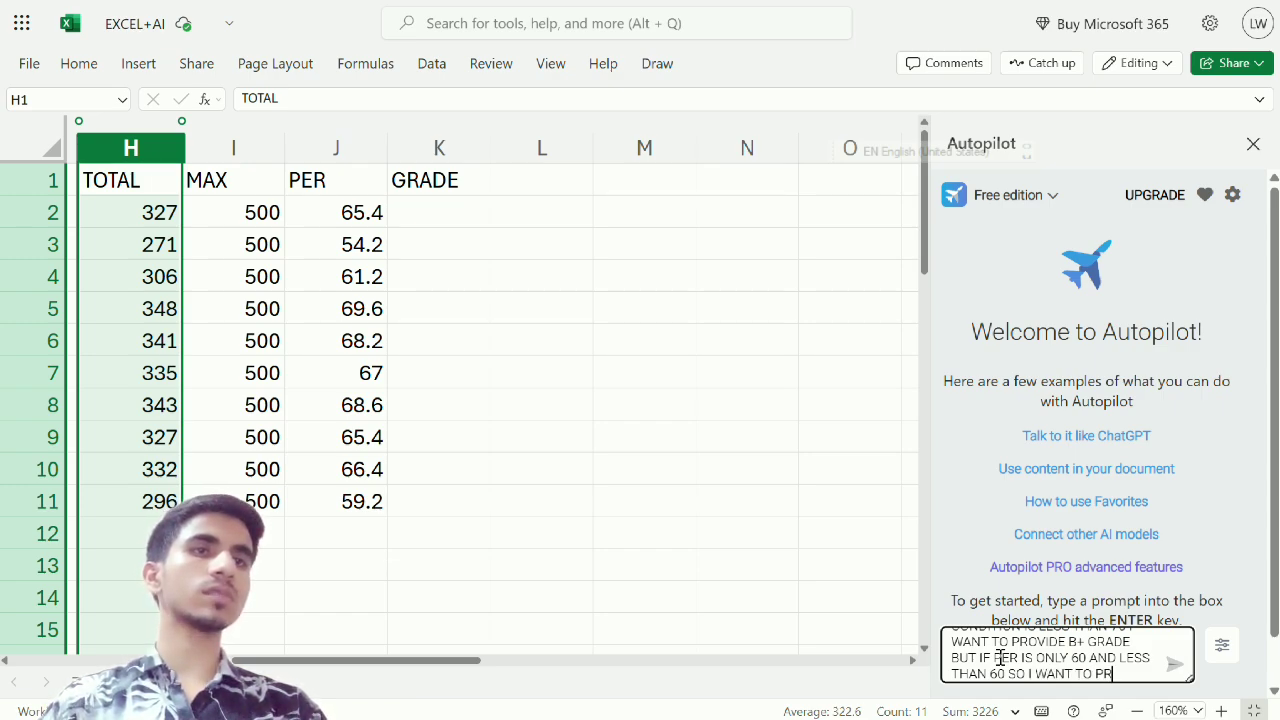
type("OVIDE")
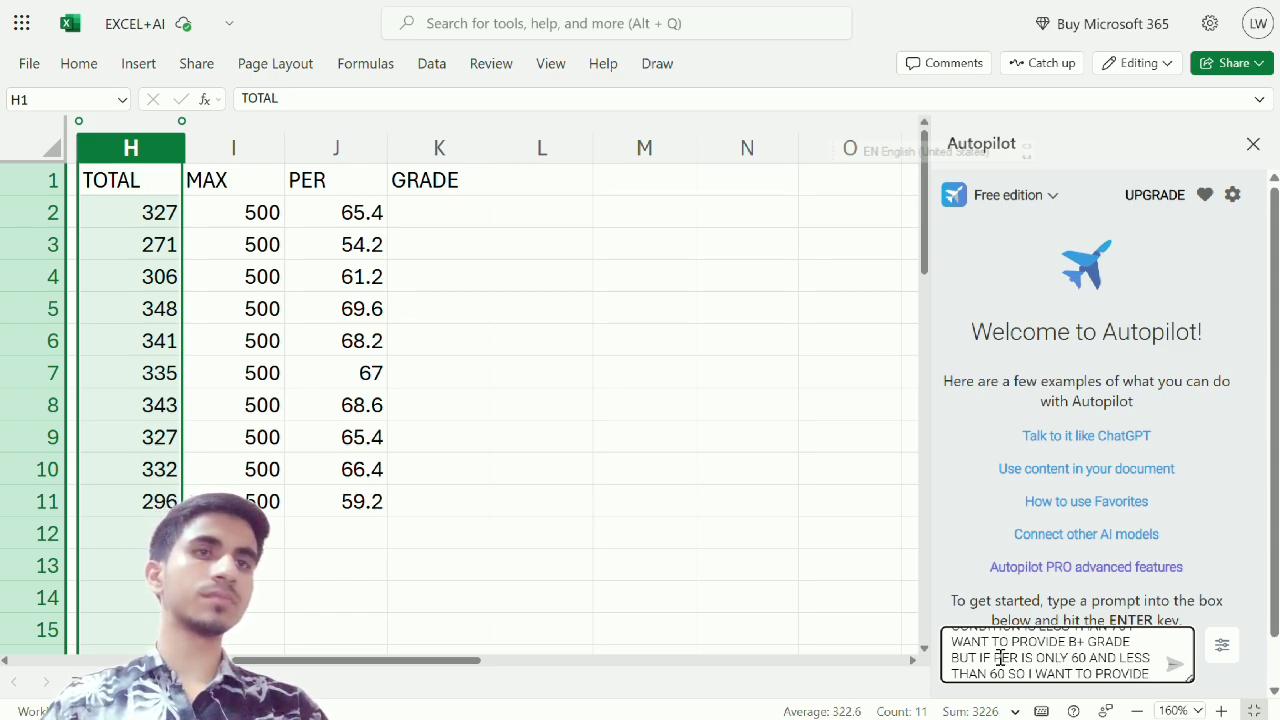
type(" B2")
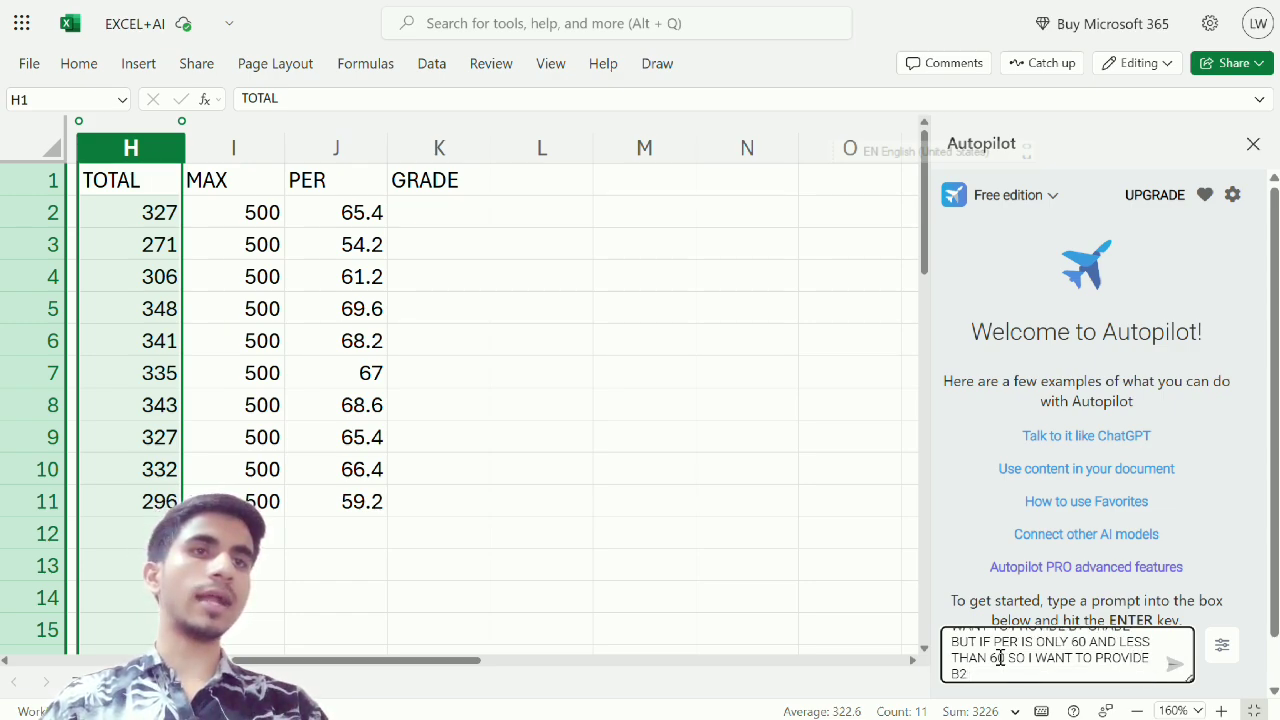
type(" GRADE")
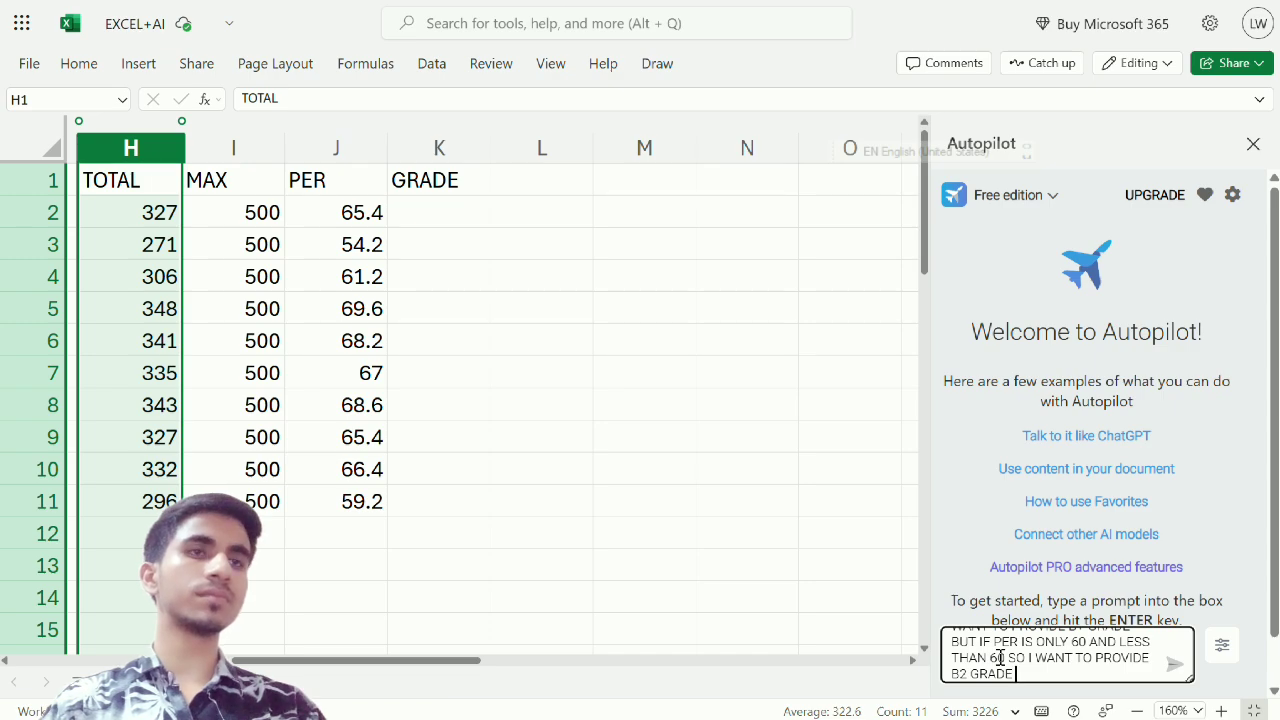
type(" AND LAST")
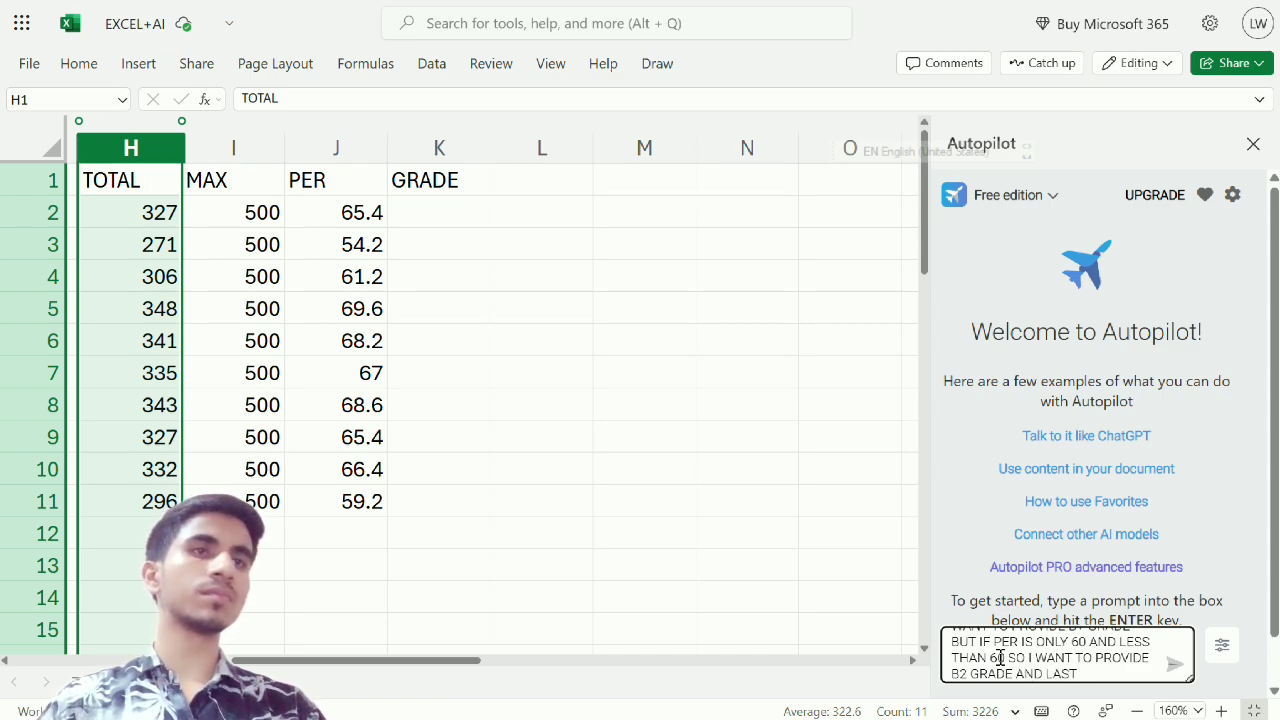
type(" COND")
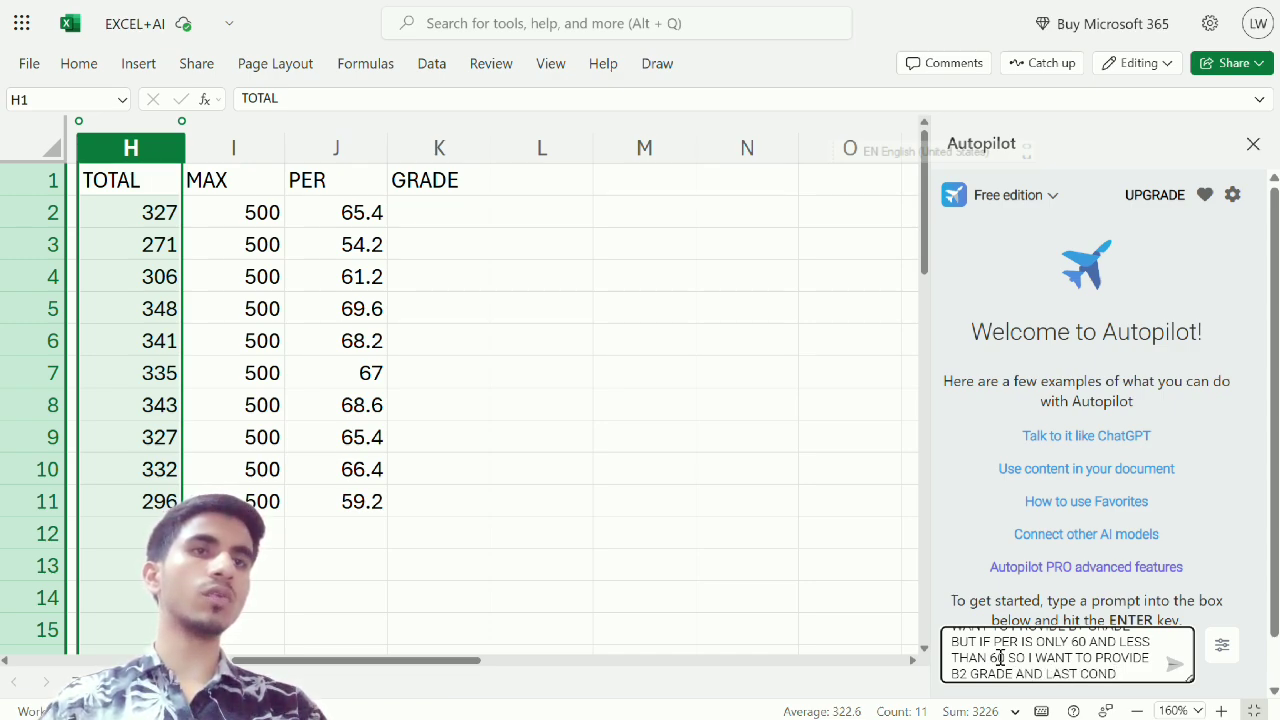
type("ITION")
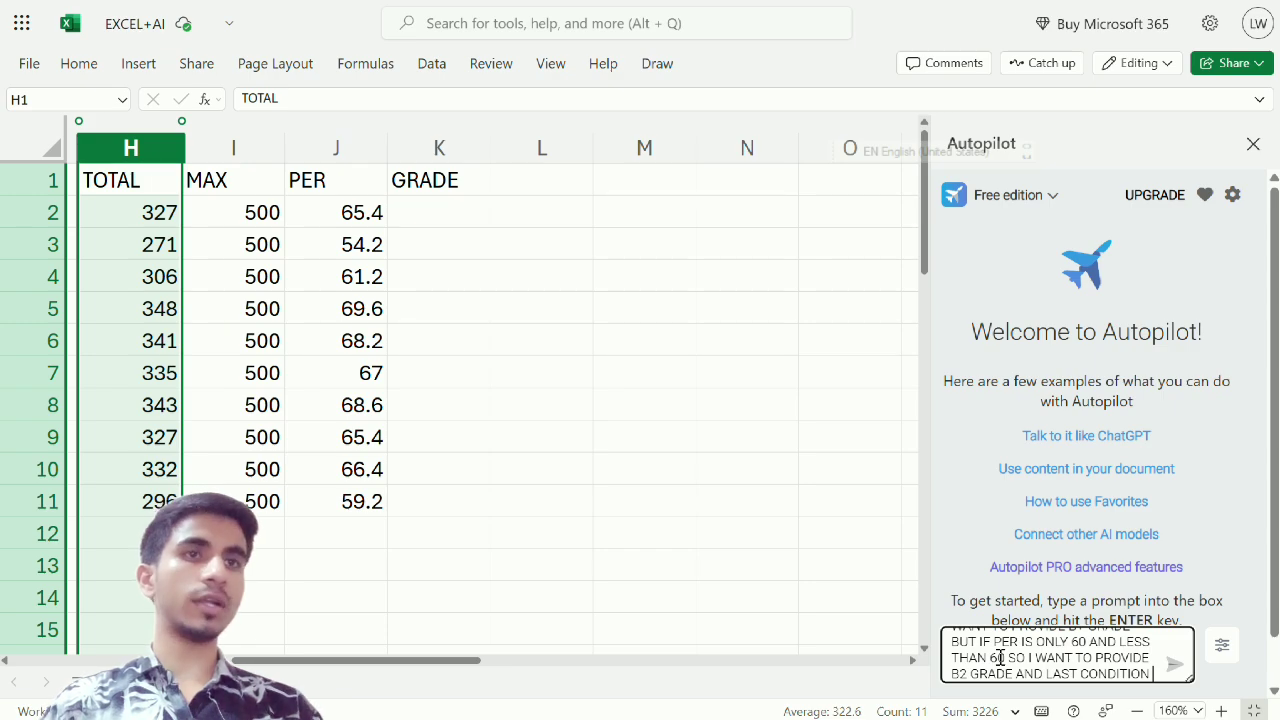
type(" BELOW")
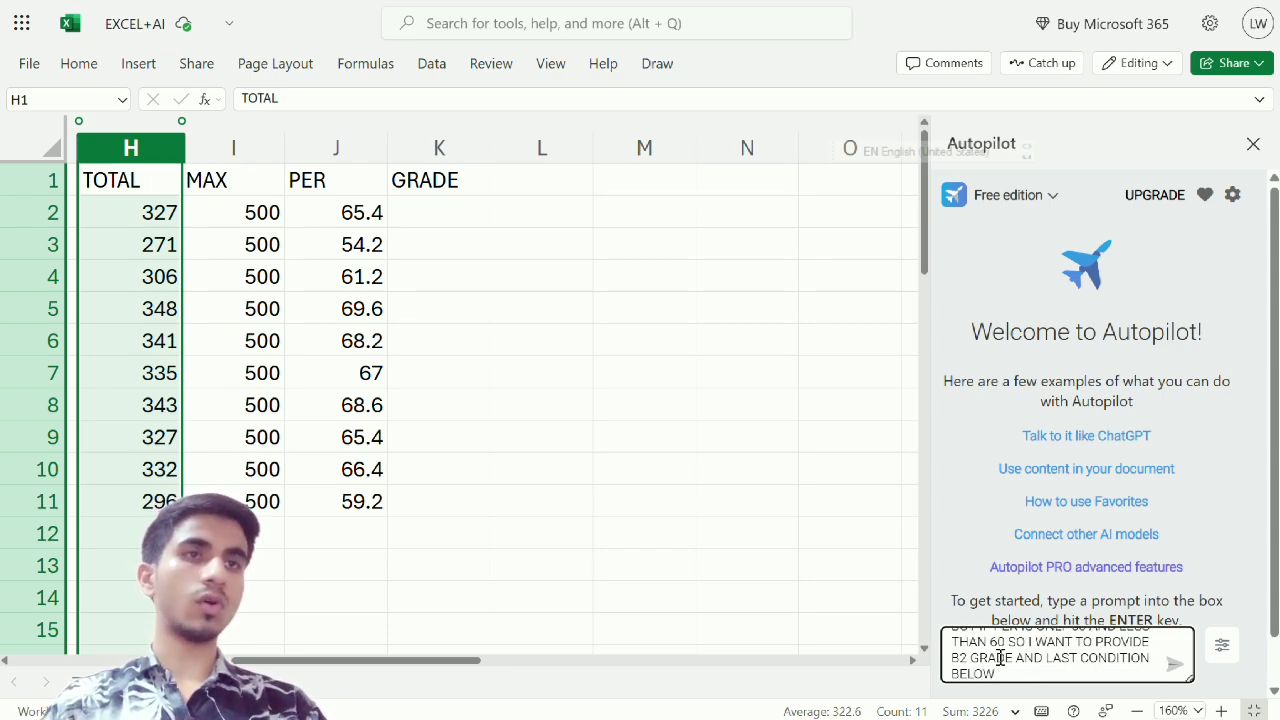
type(" 40")
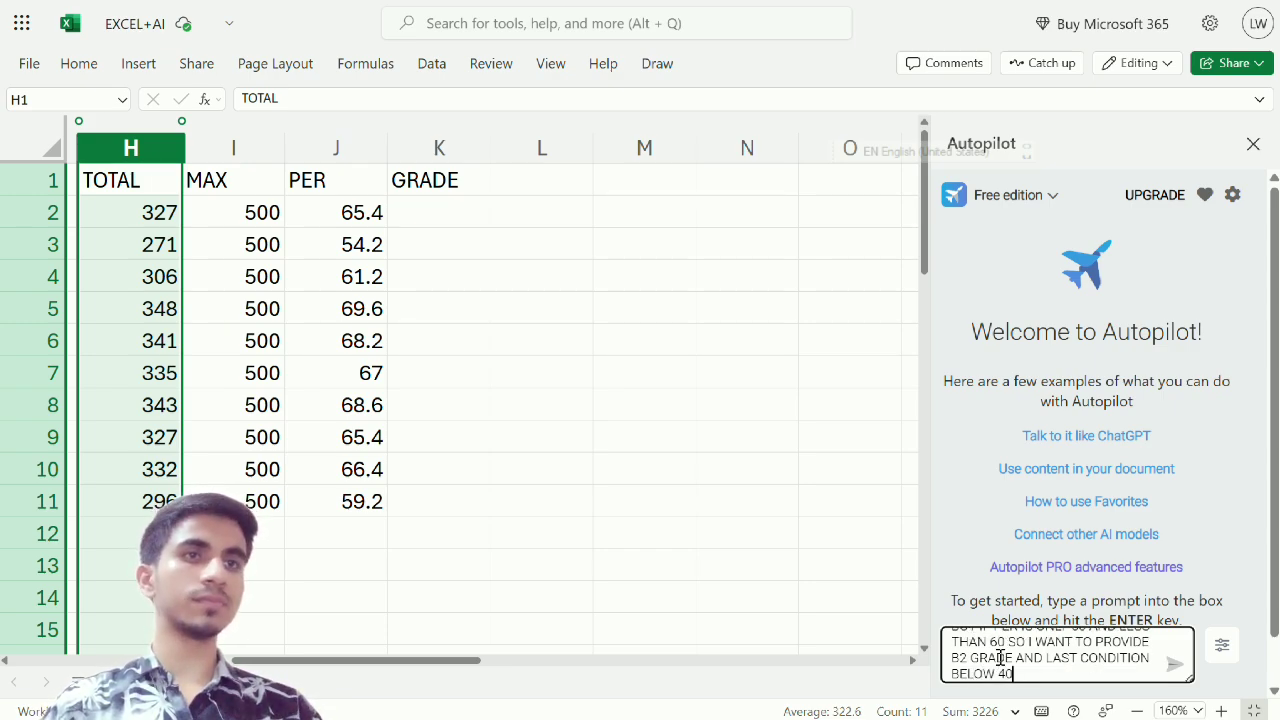
type(" OR")
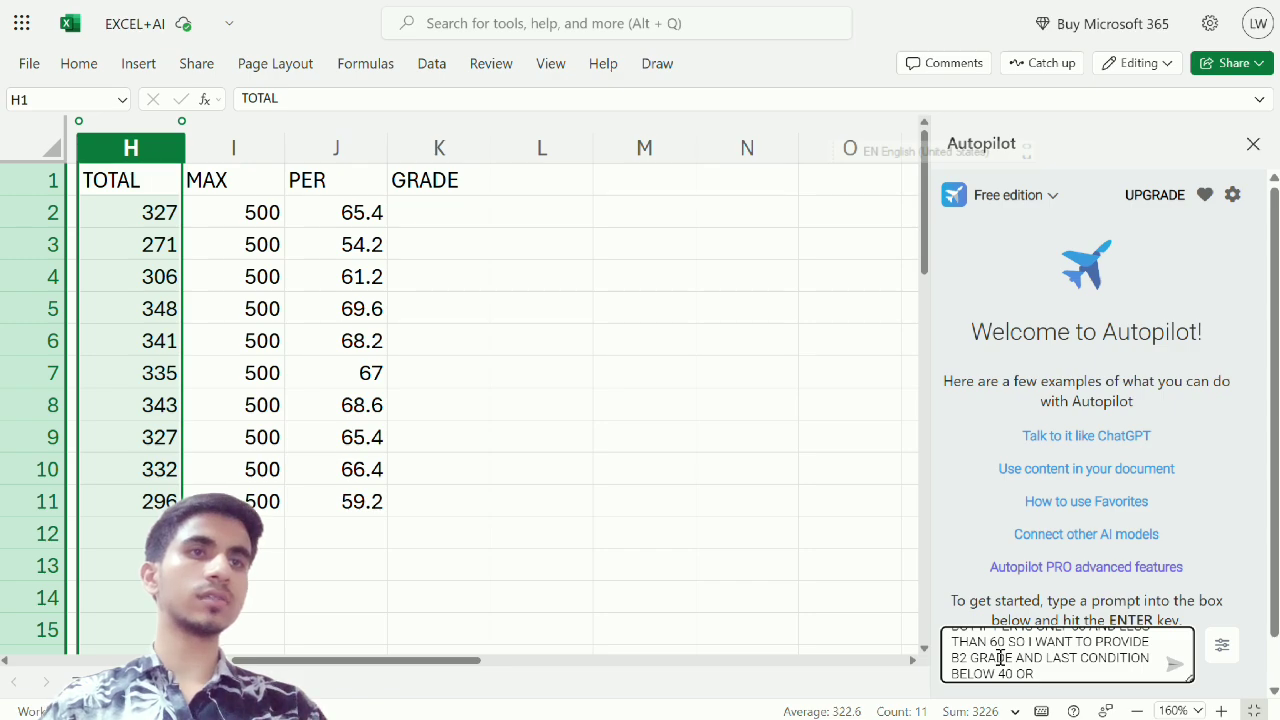
type(" 30 ITS AS")
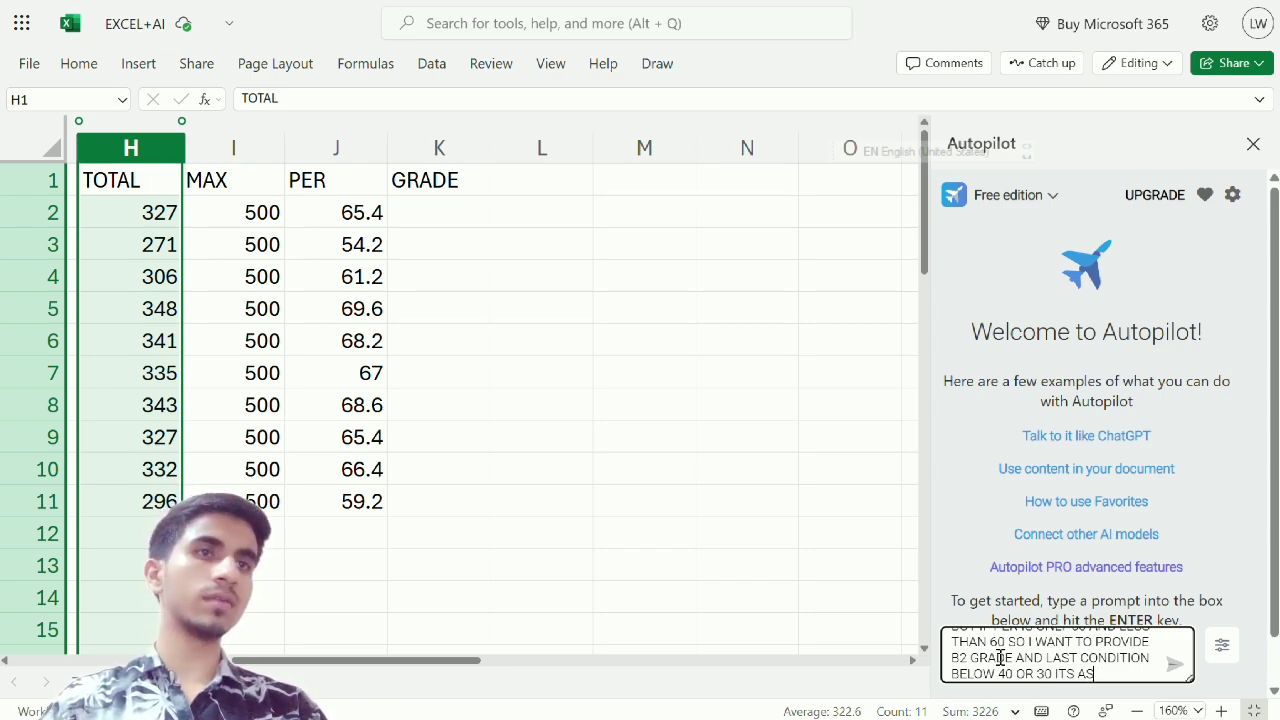
type("SUME ")
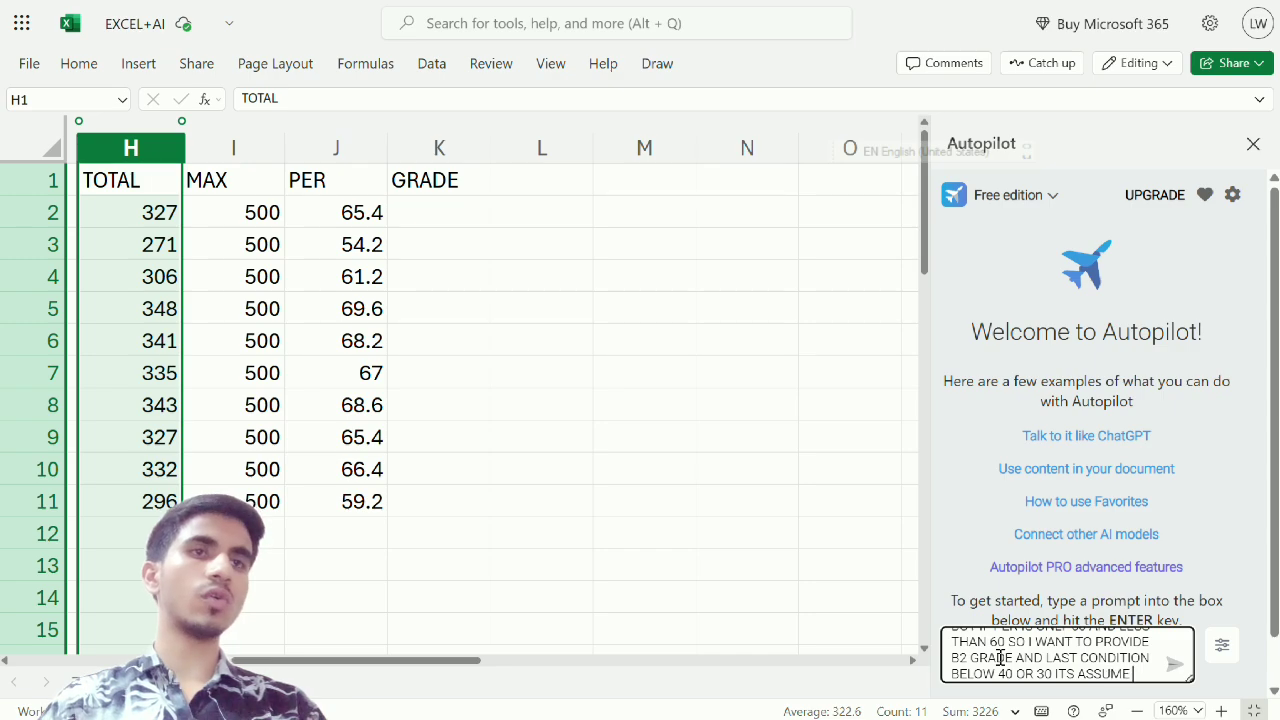
type("FAIL.")
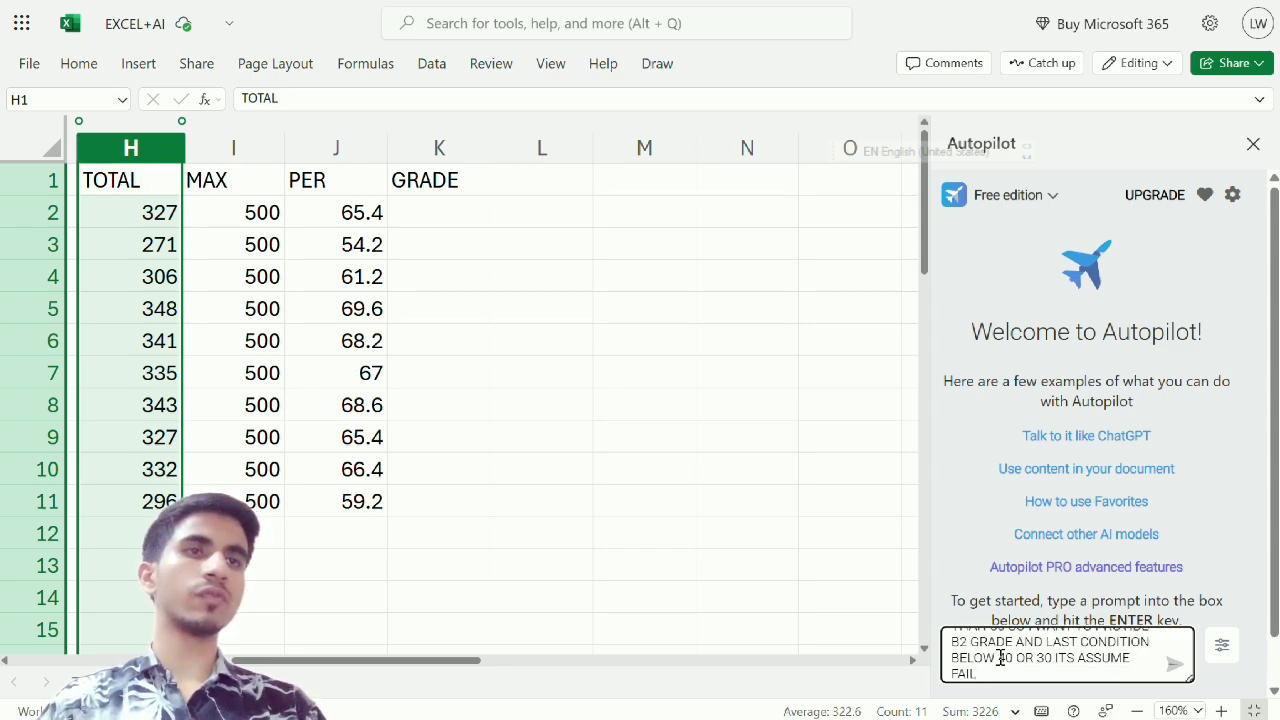
type(" SO WHICH")
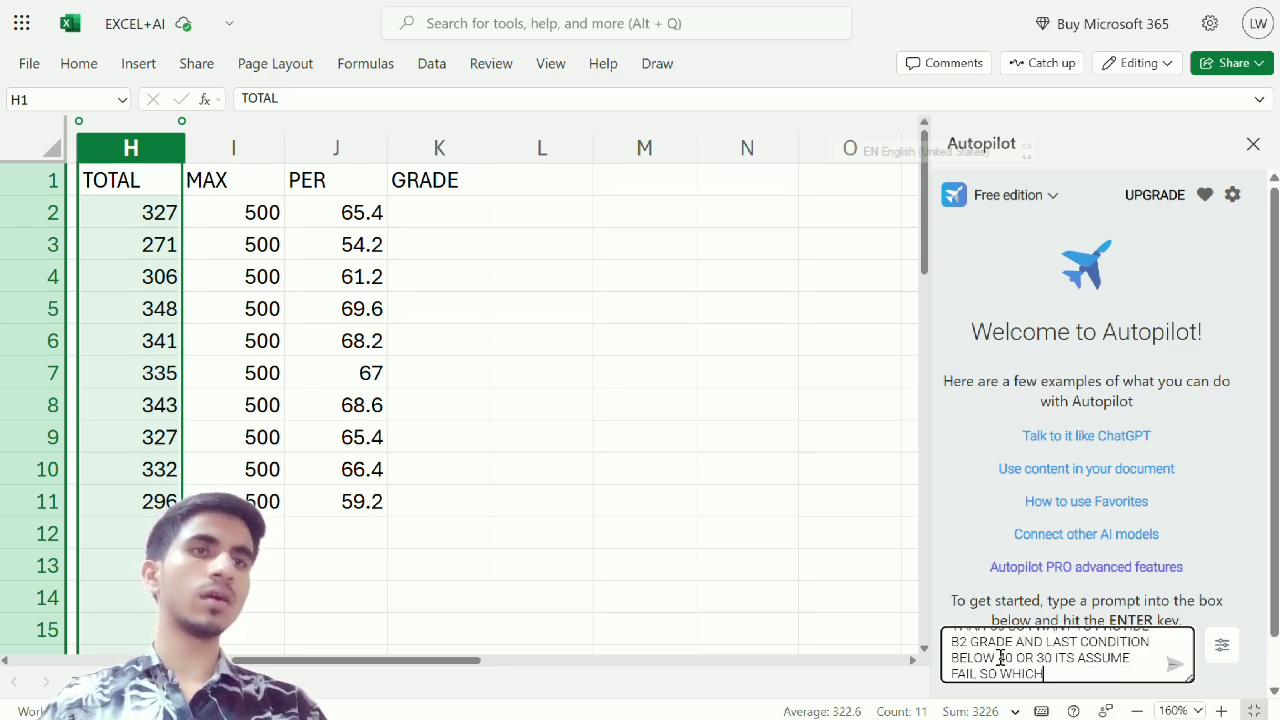
type(" FORMULA")
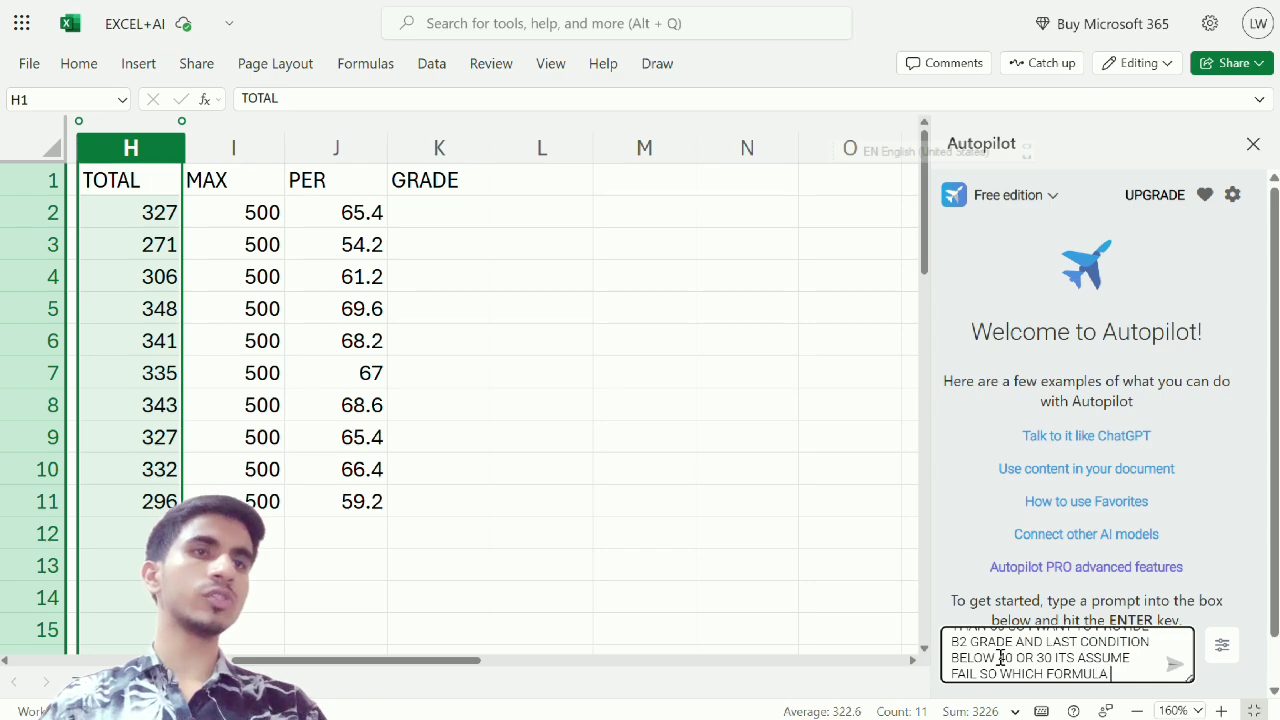
type(" I")
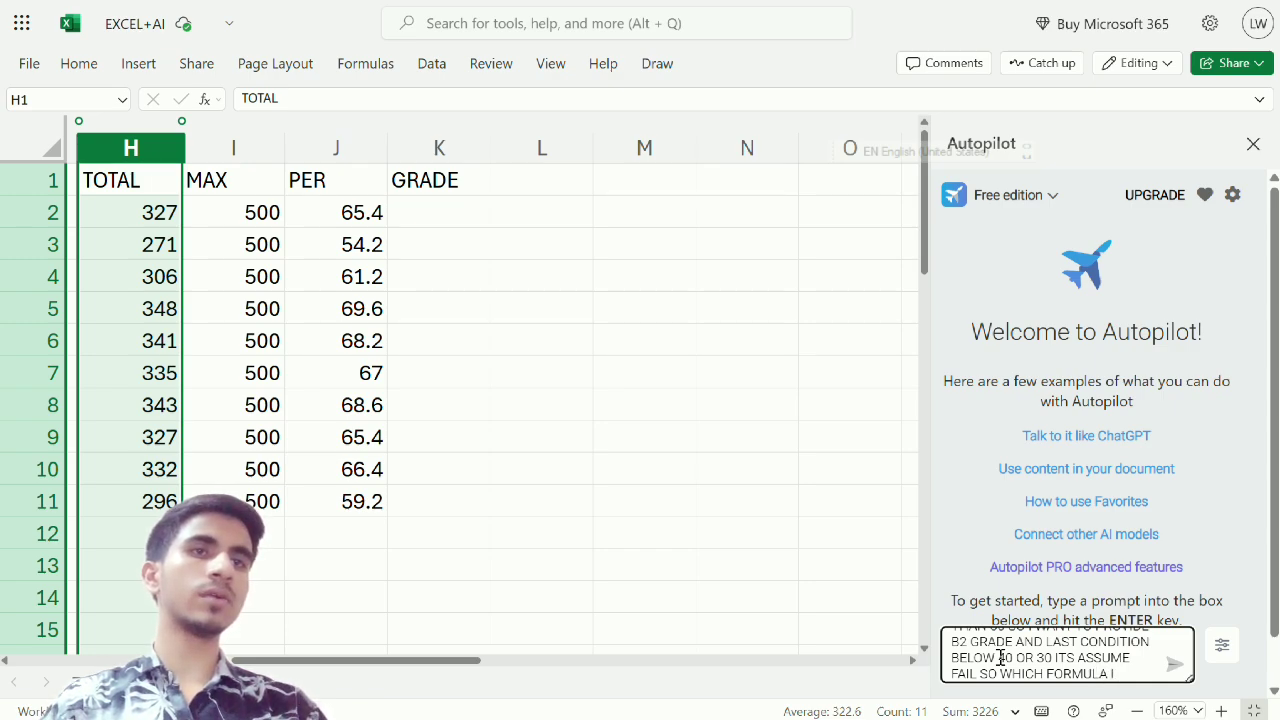
type(" SHOULD A")
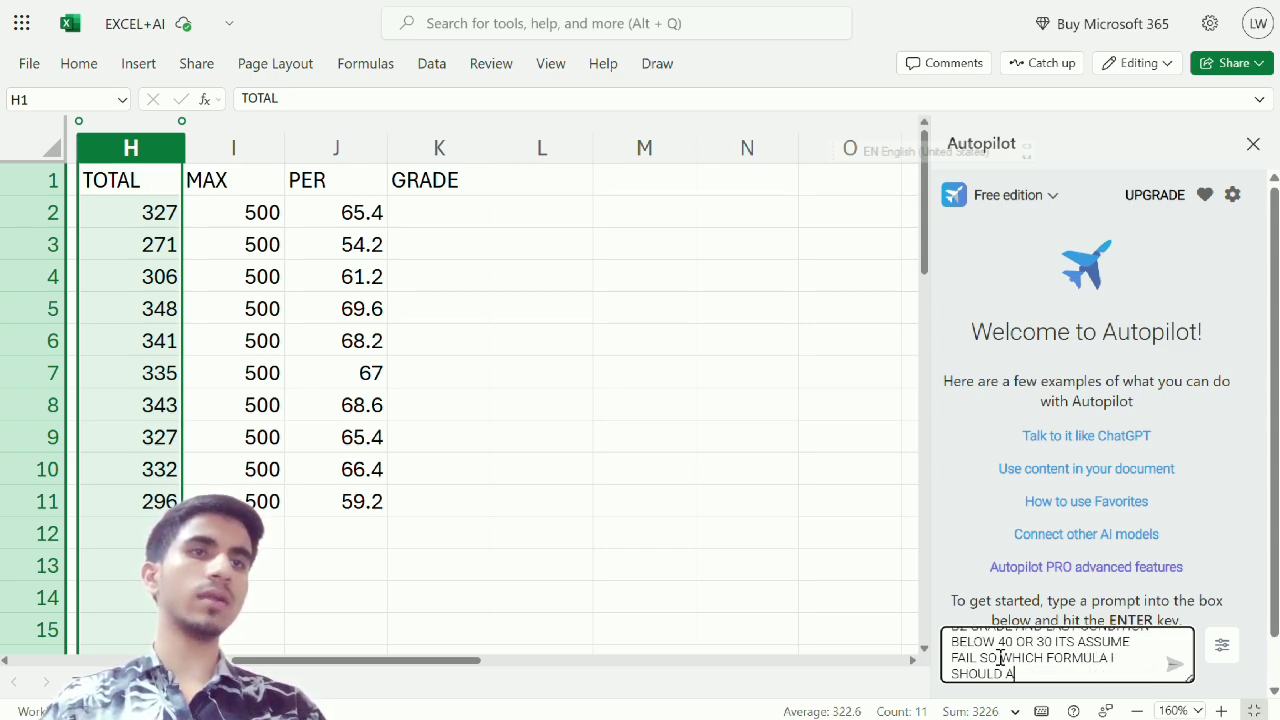
type("PPLY T")
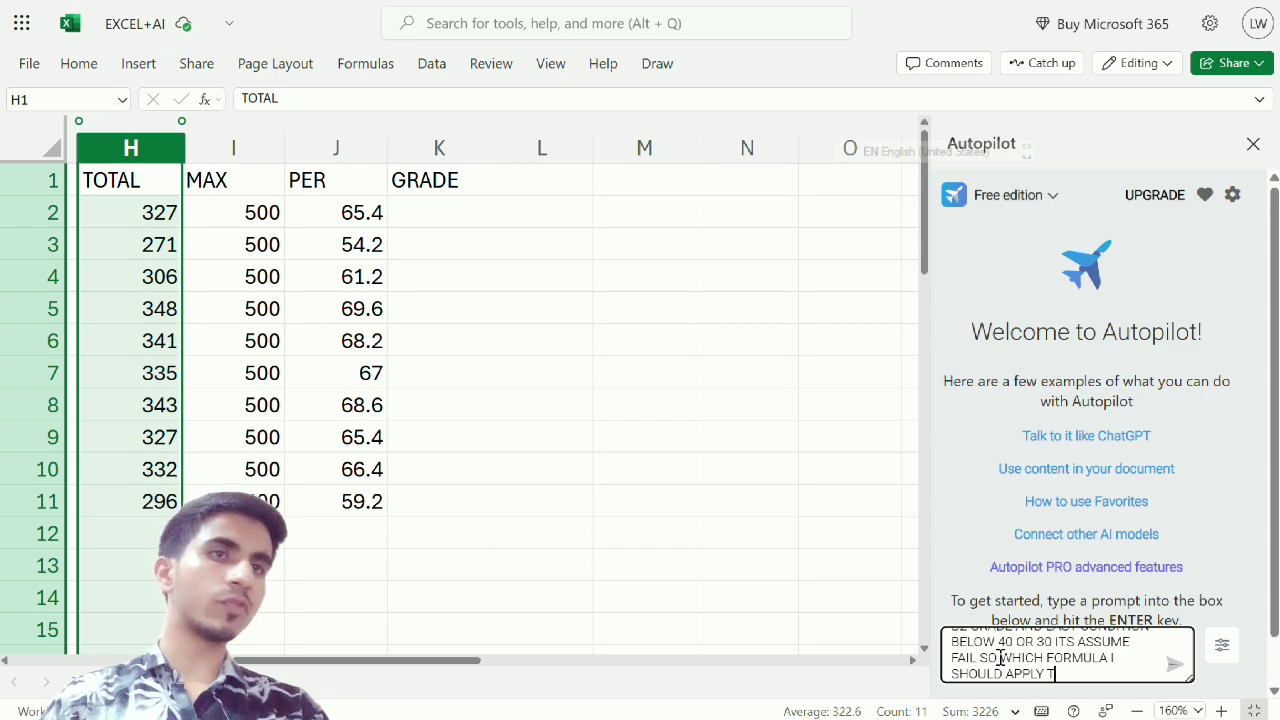
type("O FUL")
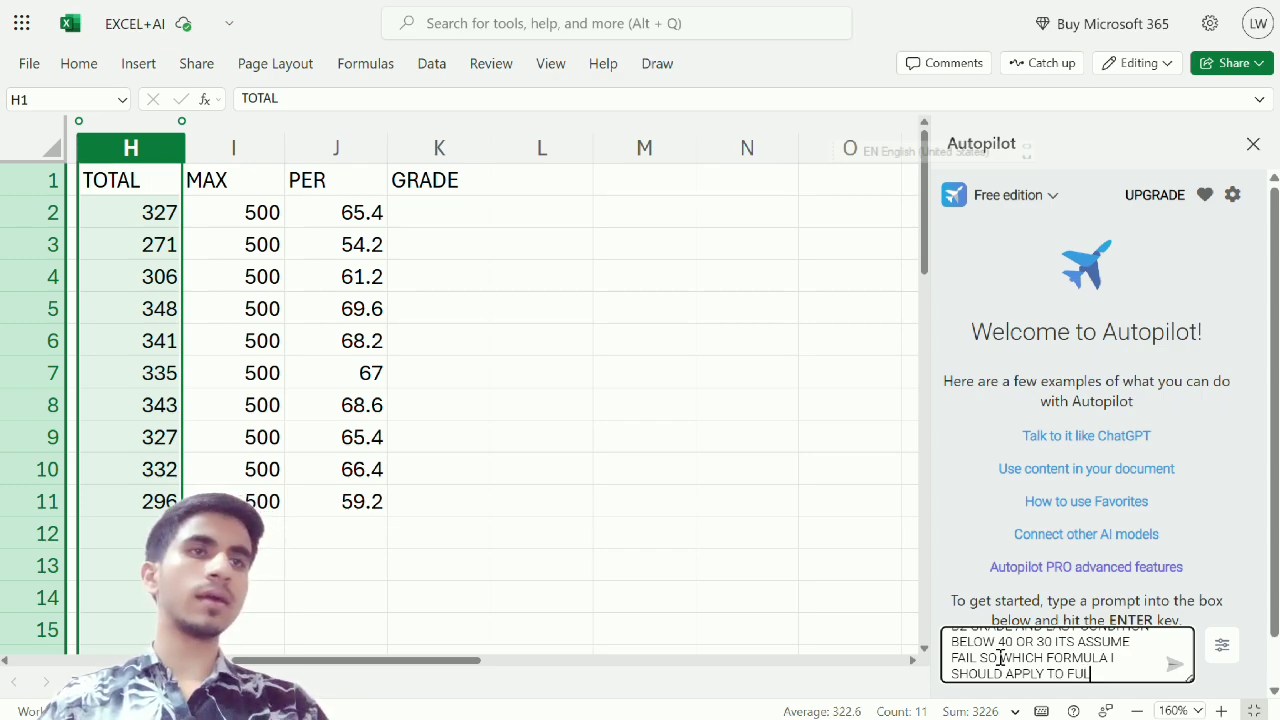
type("FILL")
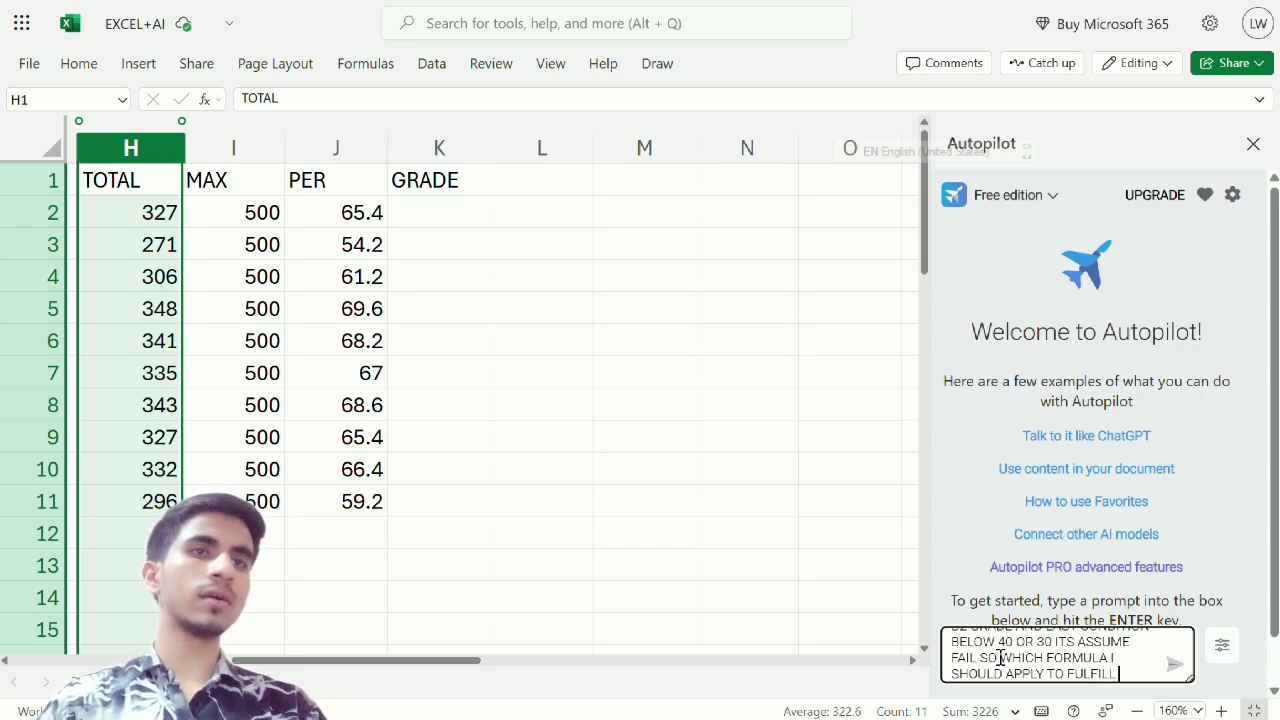
type(" MY RIG")
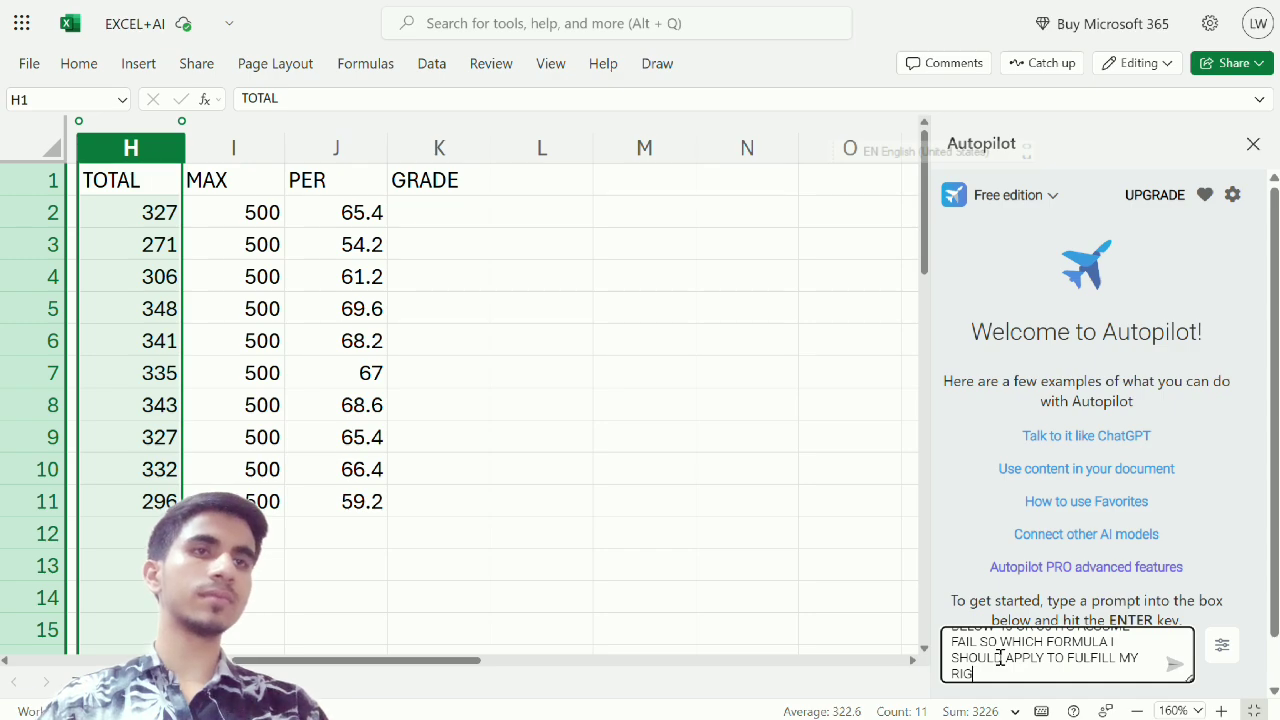
type("HT REQ")
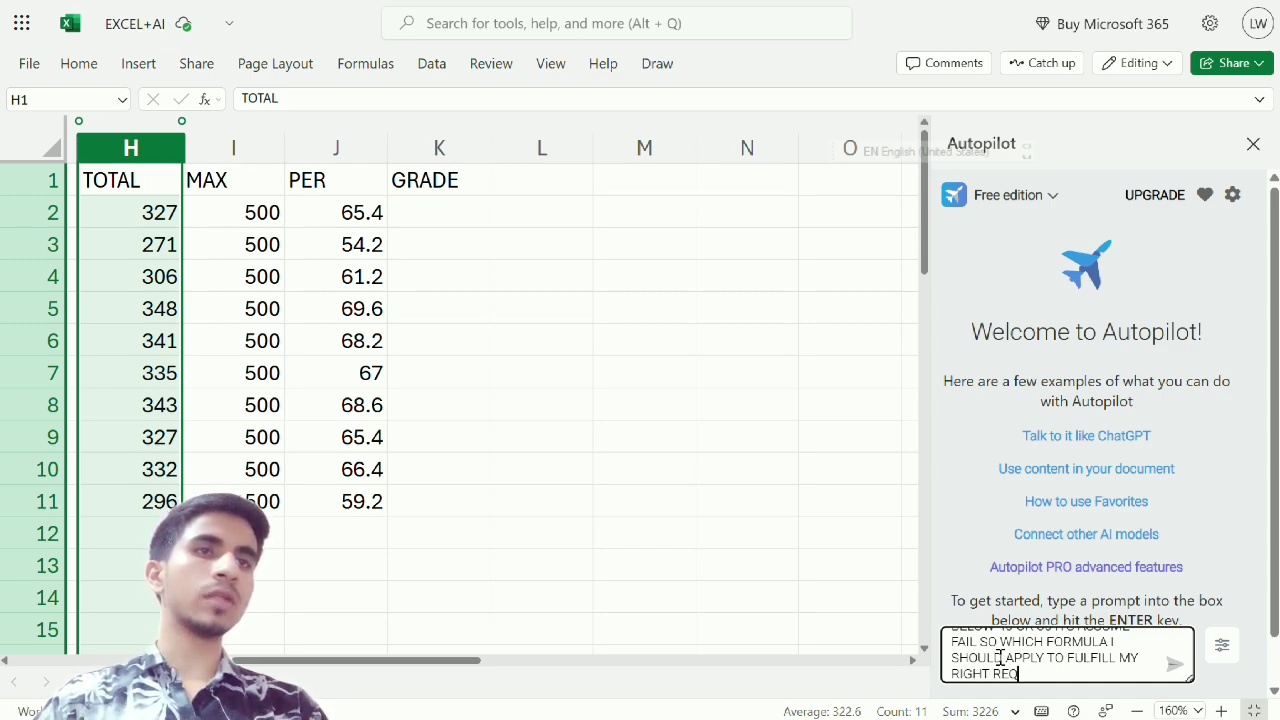
type("UIREM")
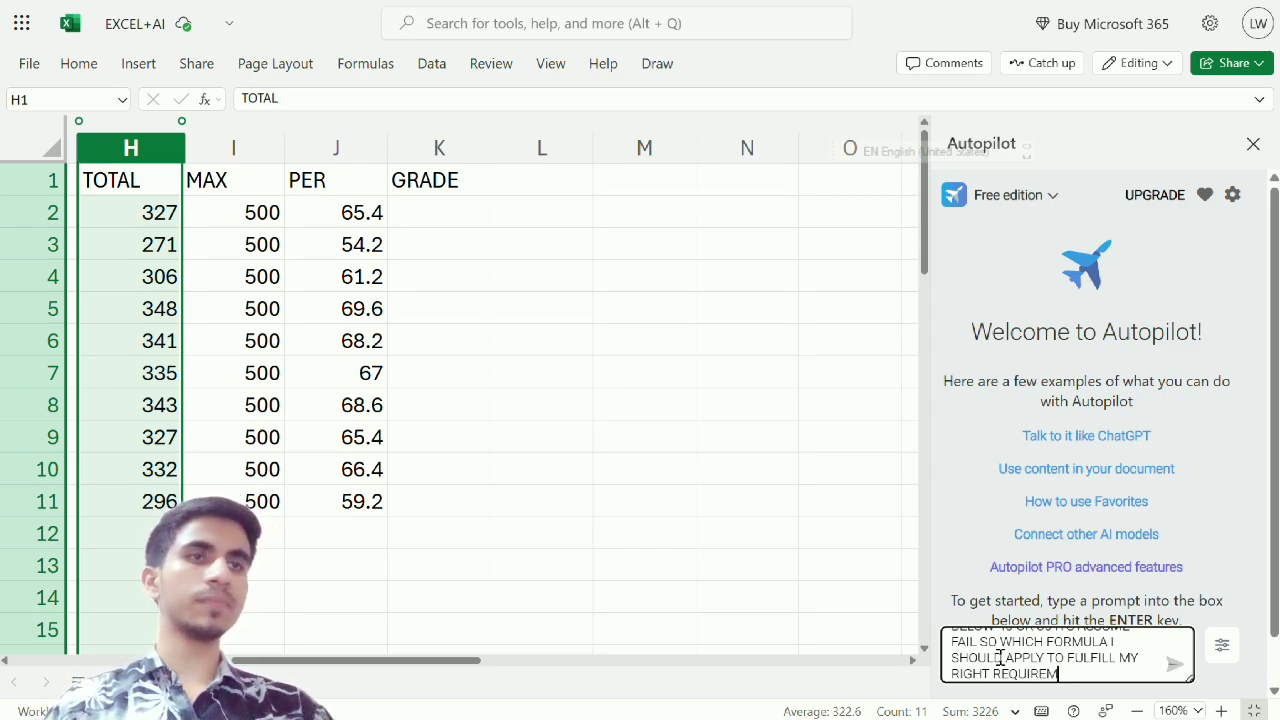
type("ENT")
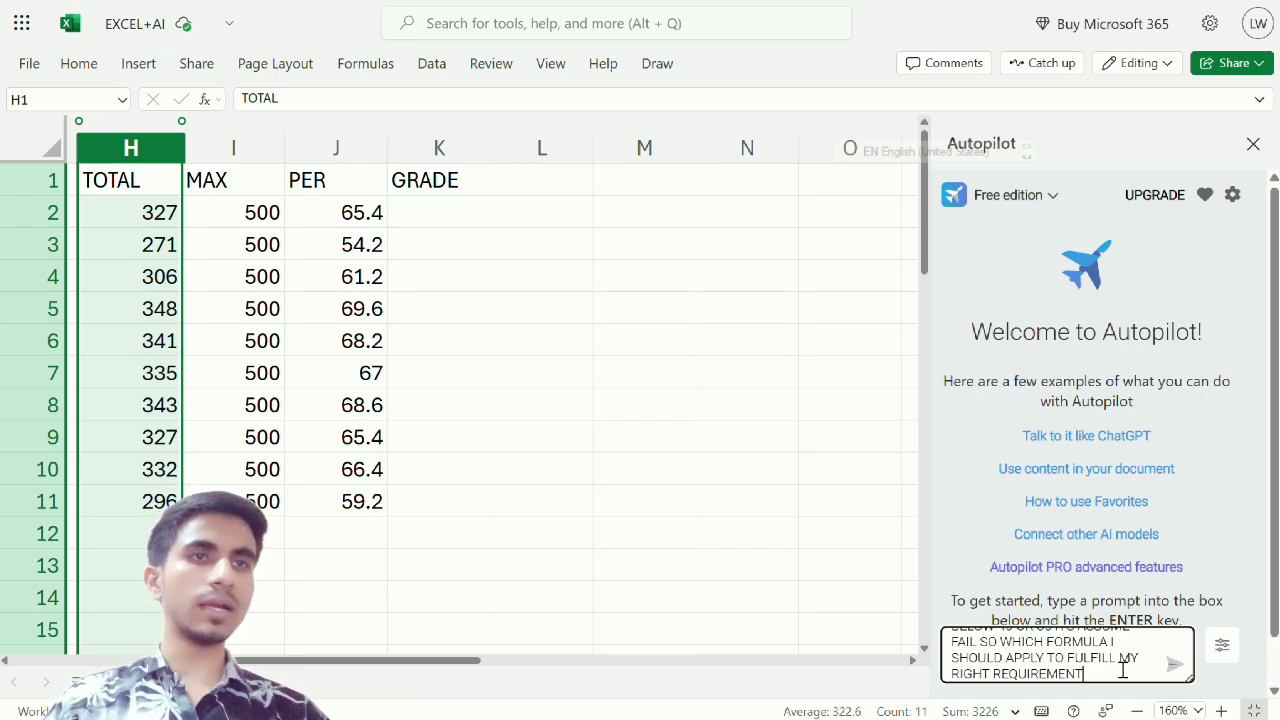
Insert "ON K2 CELL NO." after "WANT TO FIND GRADES" in the prompt
scroll(1122, 670, "up", 3)
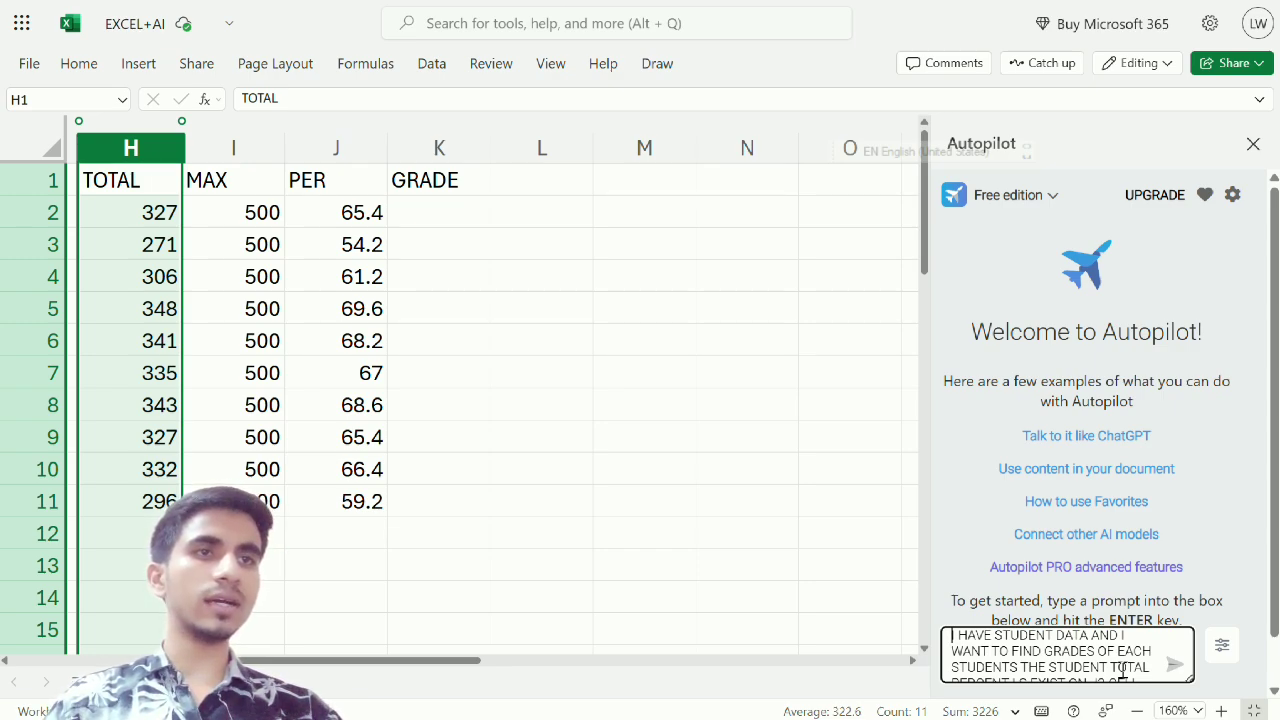
left_click_drag(990, 651, 1066, 651)
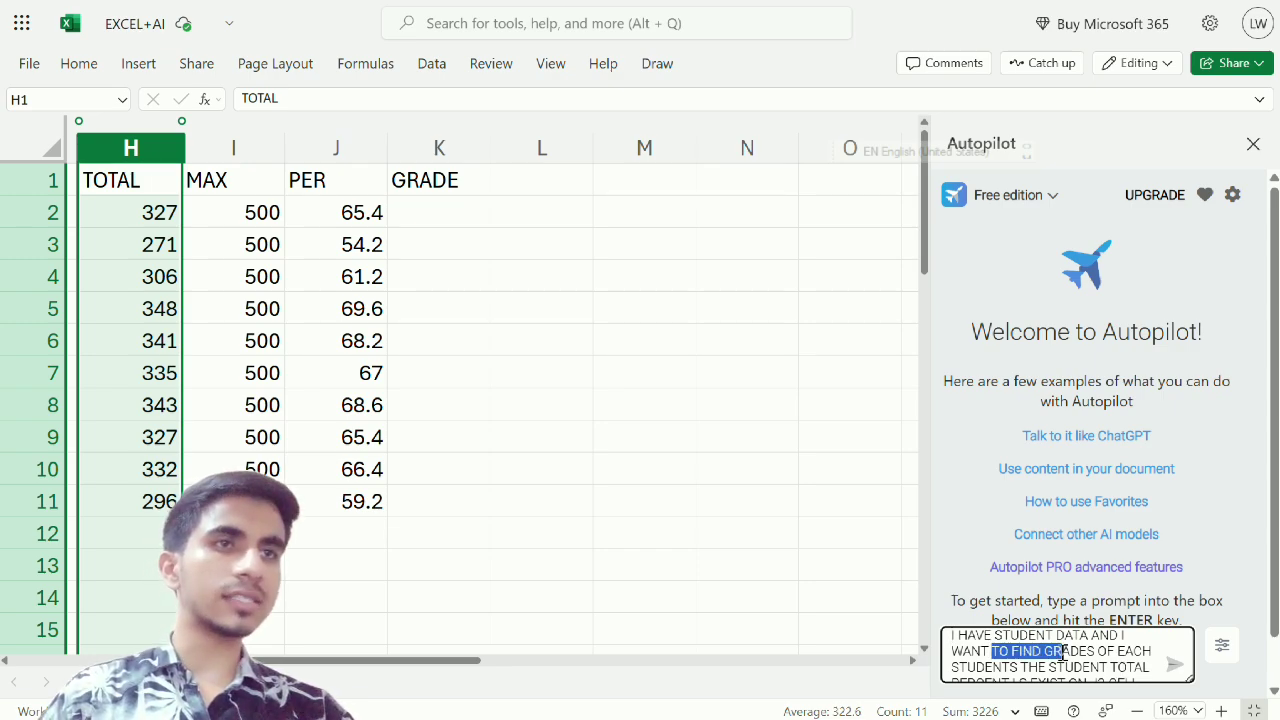
left_click(1098, 652)
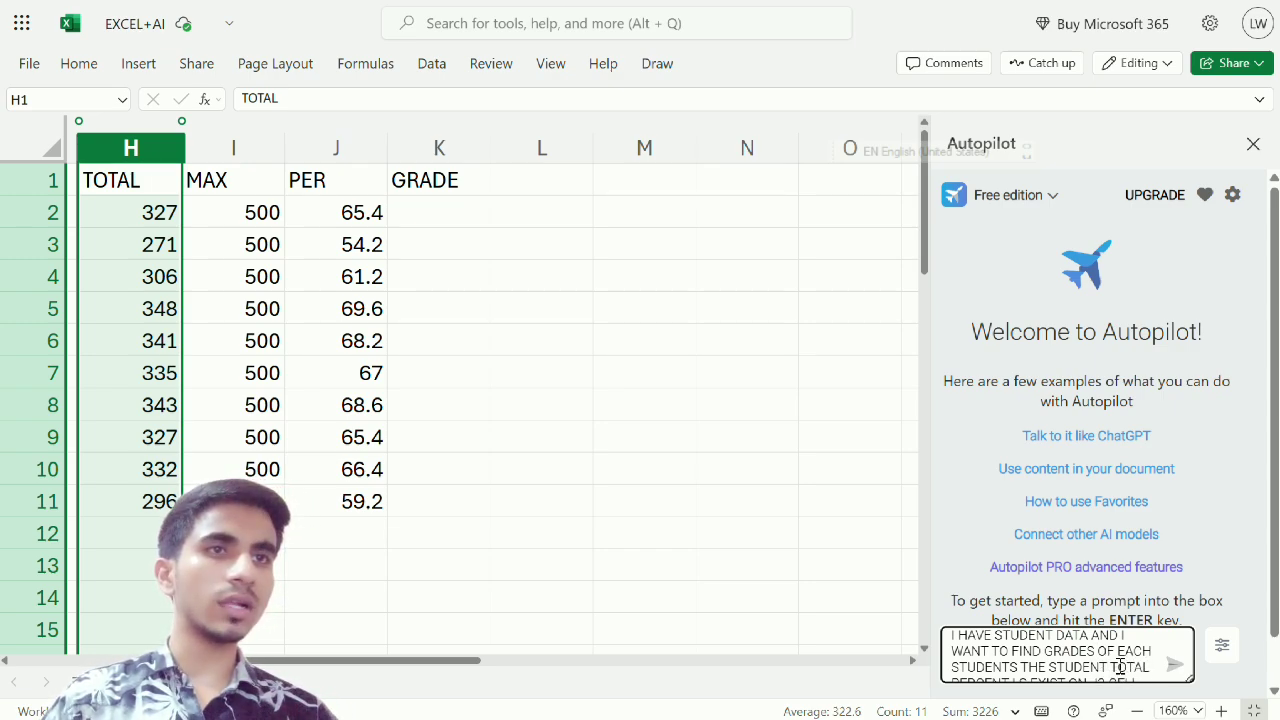
key("Down")
key("Down")
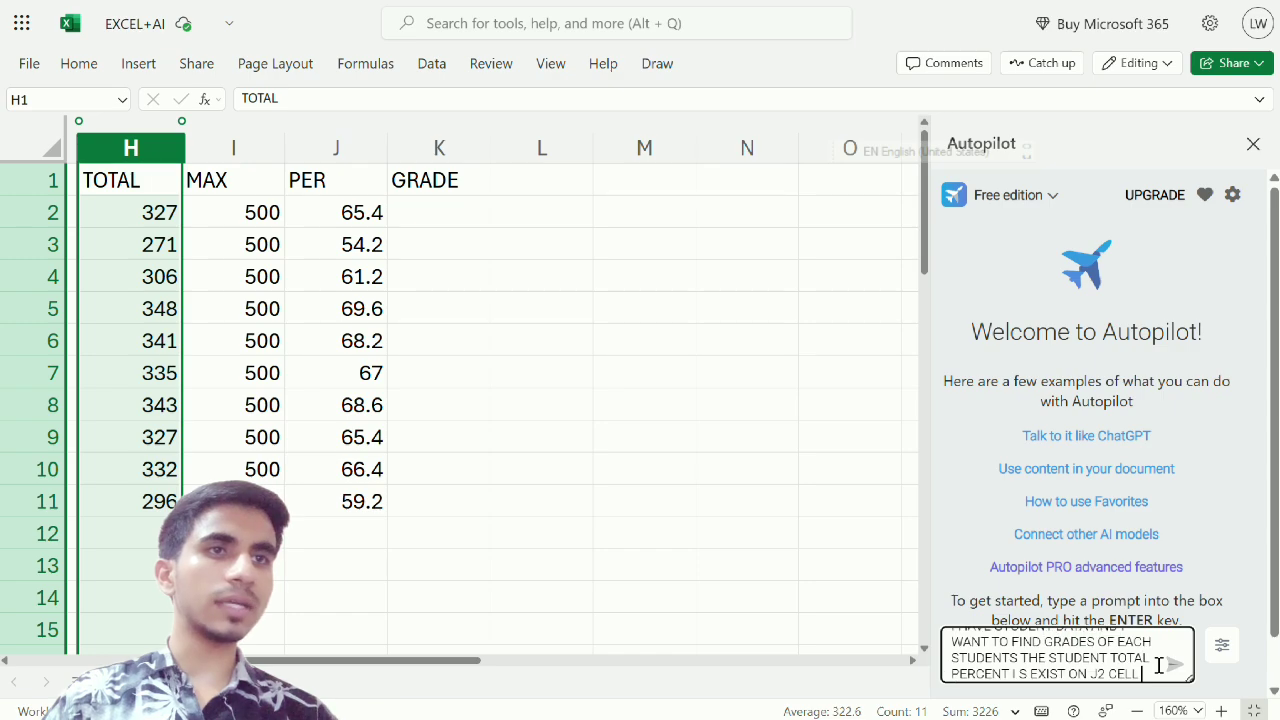
key("Up")
key("Up")
key("Up")
key("Up")
key("Home")
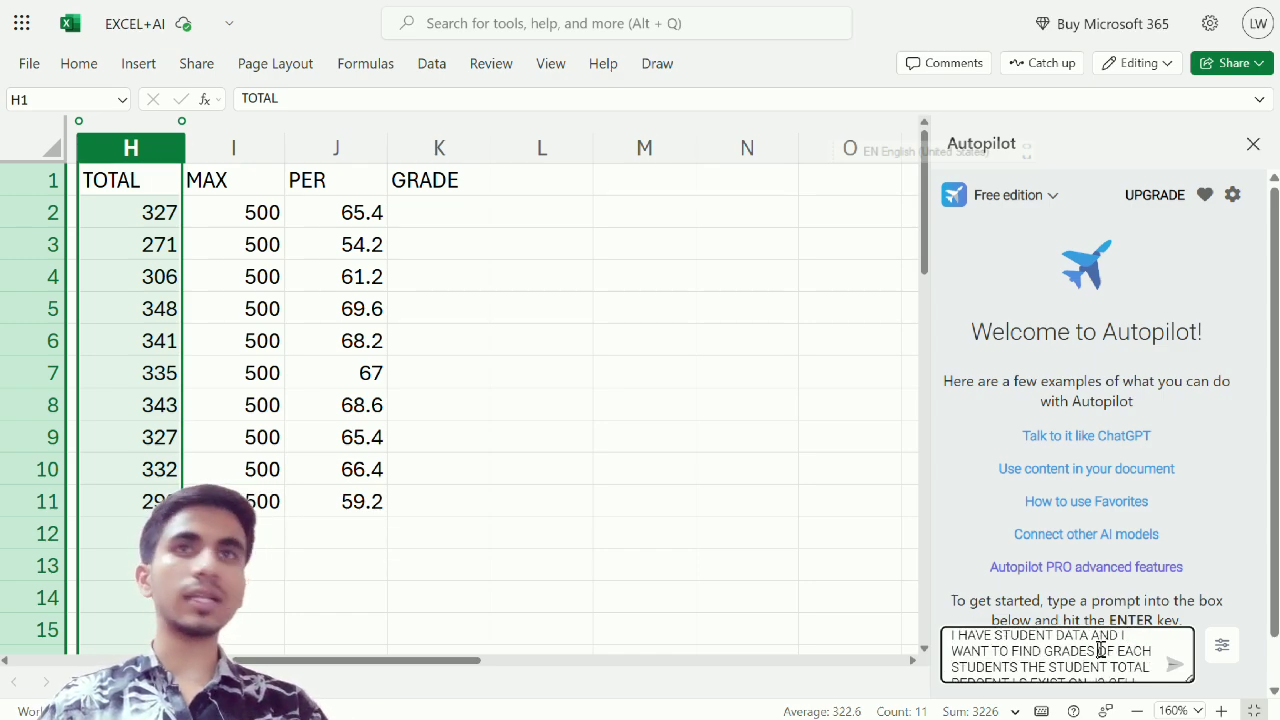
type("ON ")
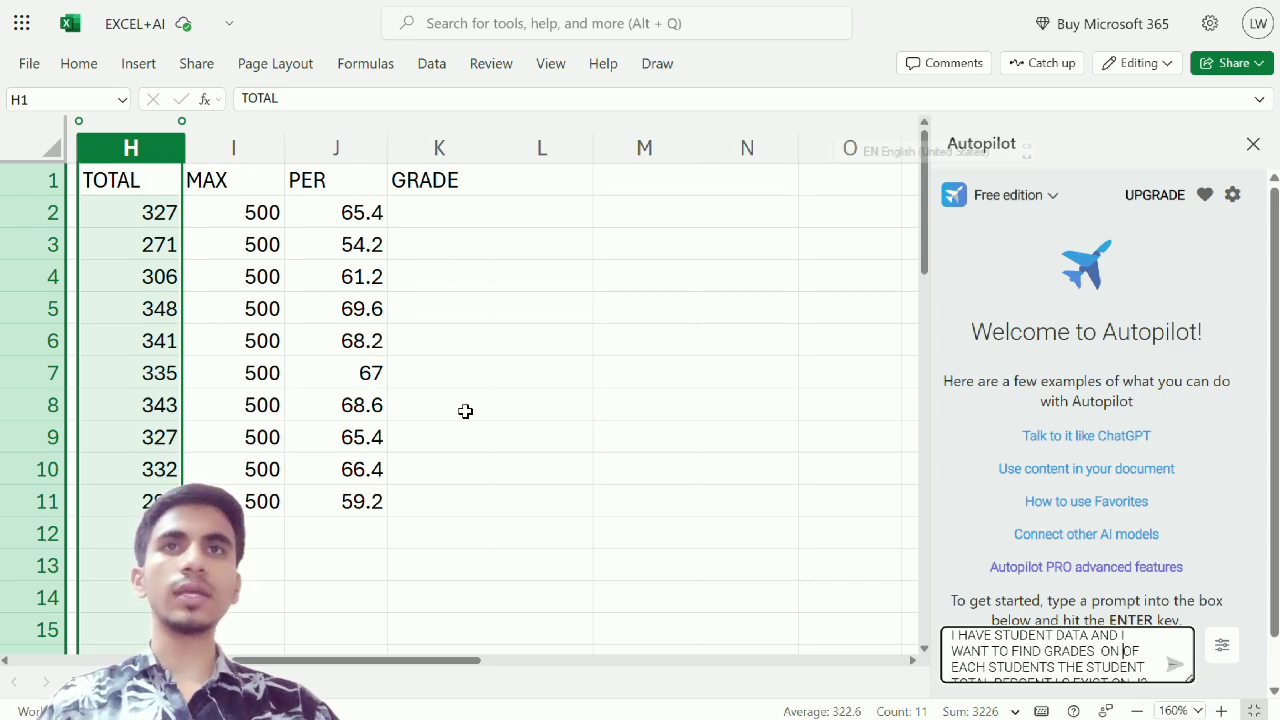
type("K2OF EACH STUDENTS THE")
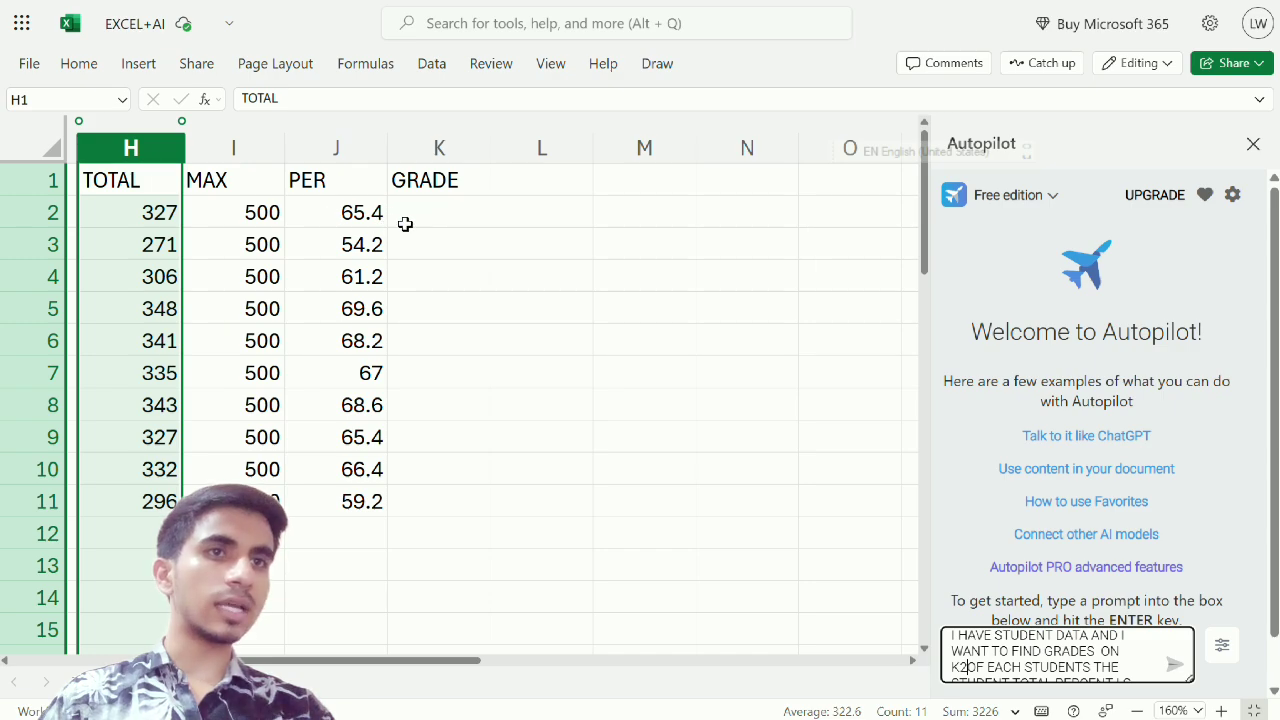
type(" CELL NO")
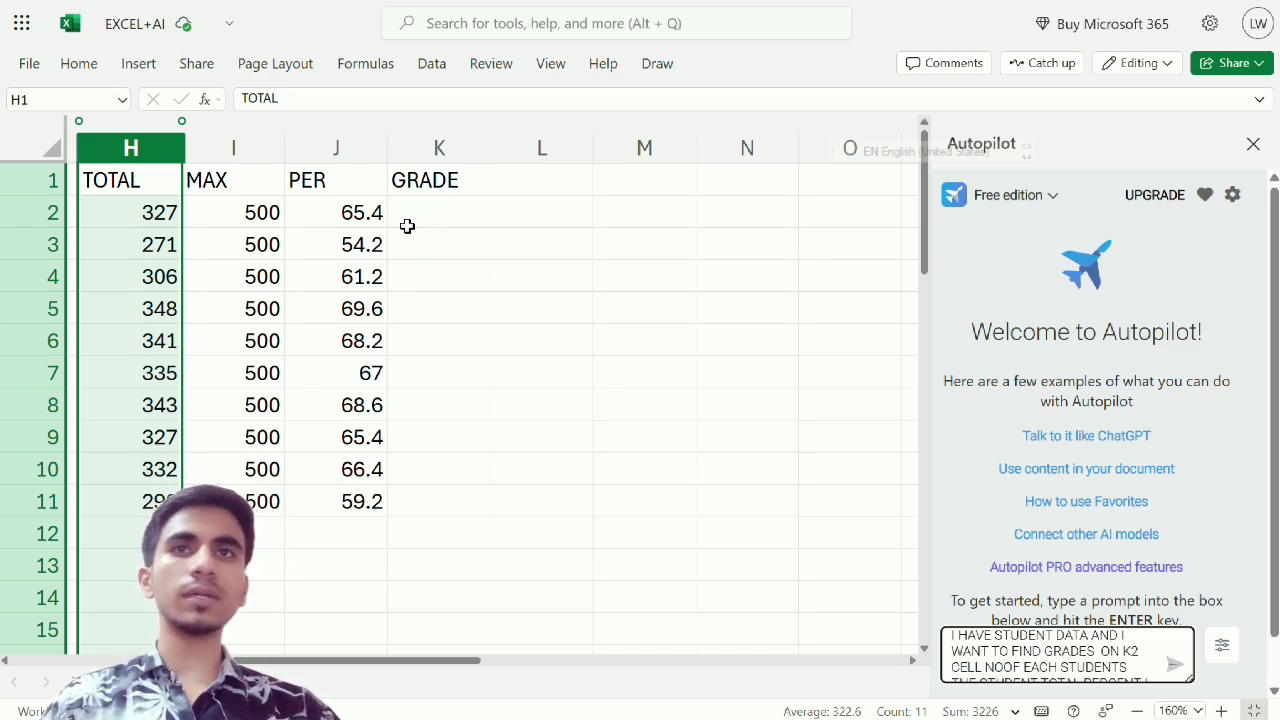
type(".")
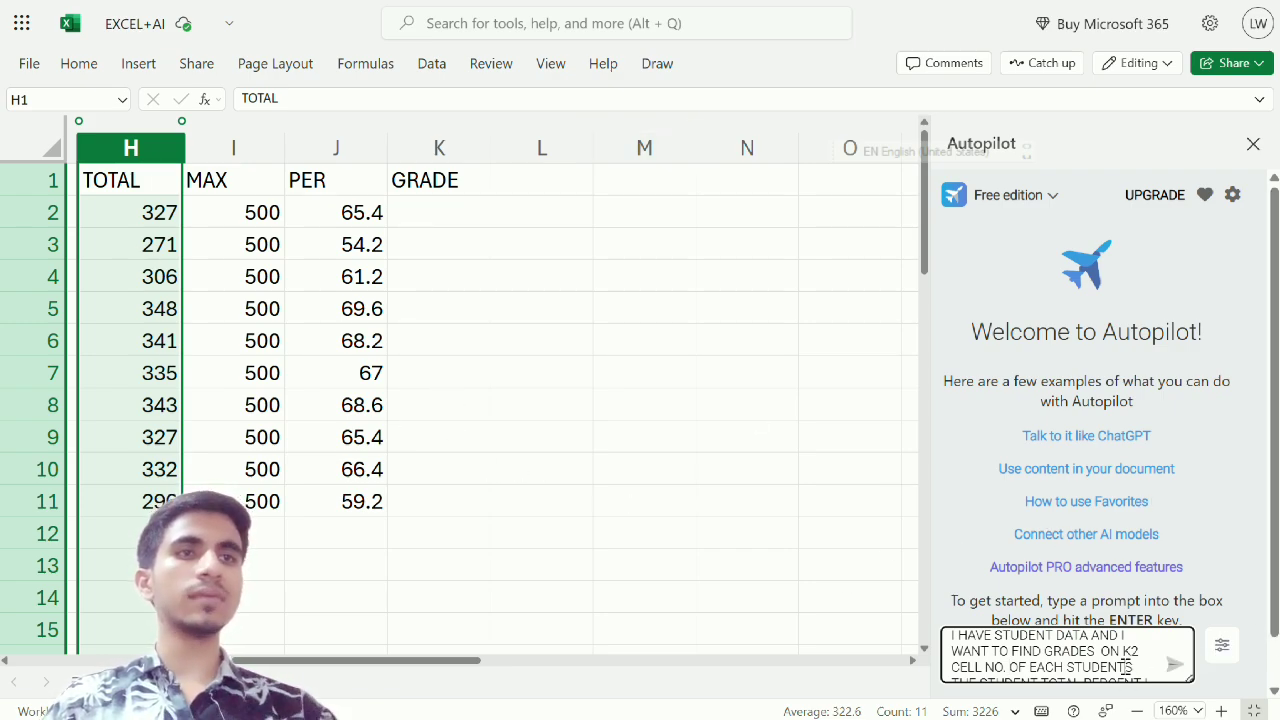
Submit the finished prompt to Autopilot and dismiss the PRO upgrade offer
scroll(1125, 668, "down", 1)
scroll(1125, 668, "down", 2)
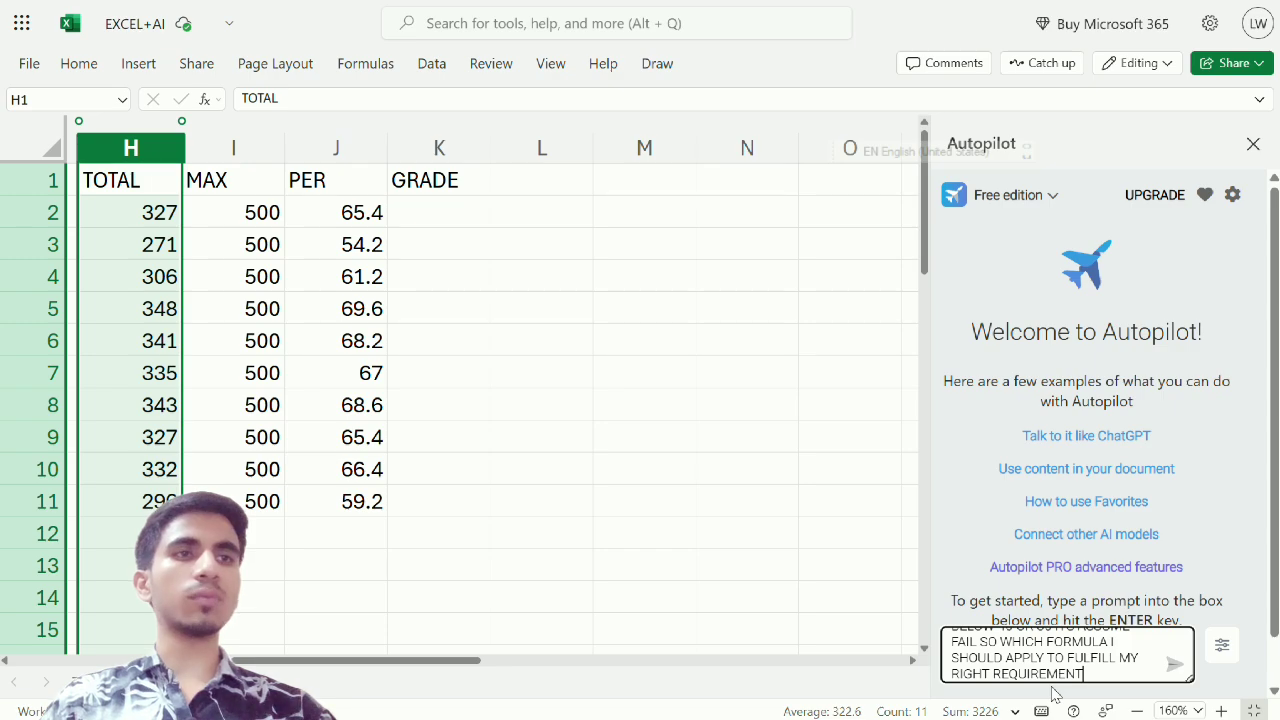
left_click(1178, 670)
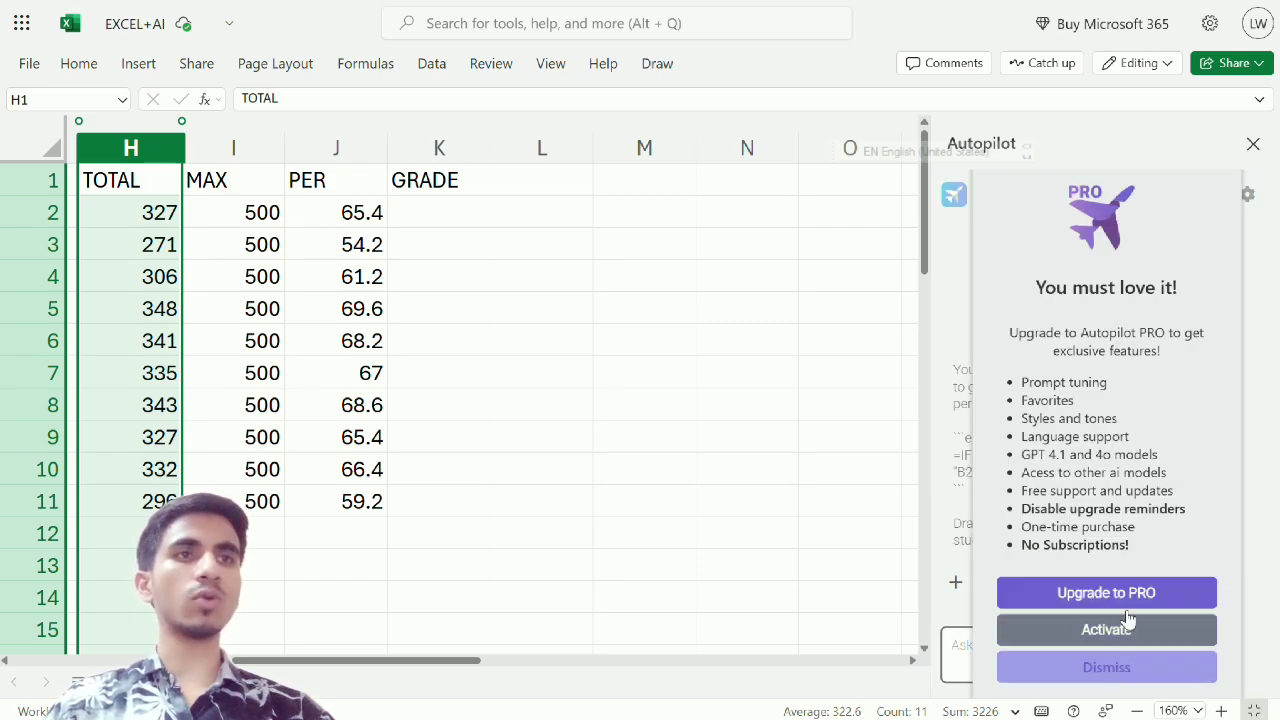
left_click(1104, 667)
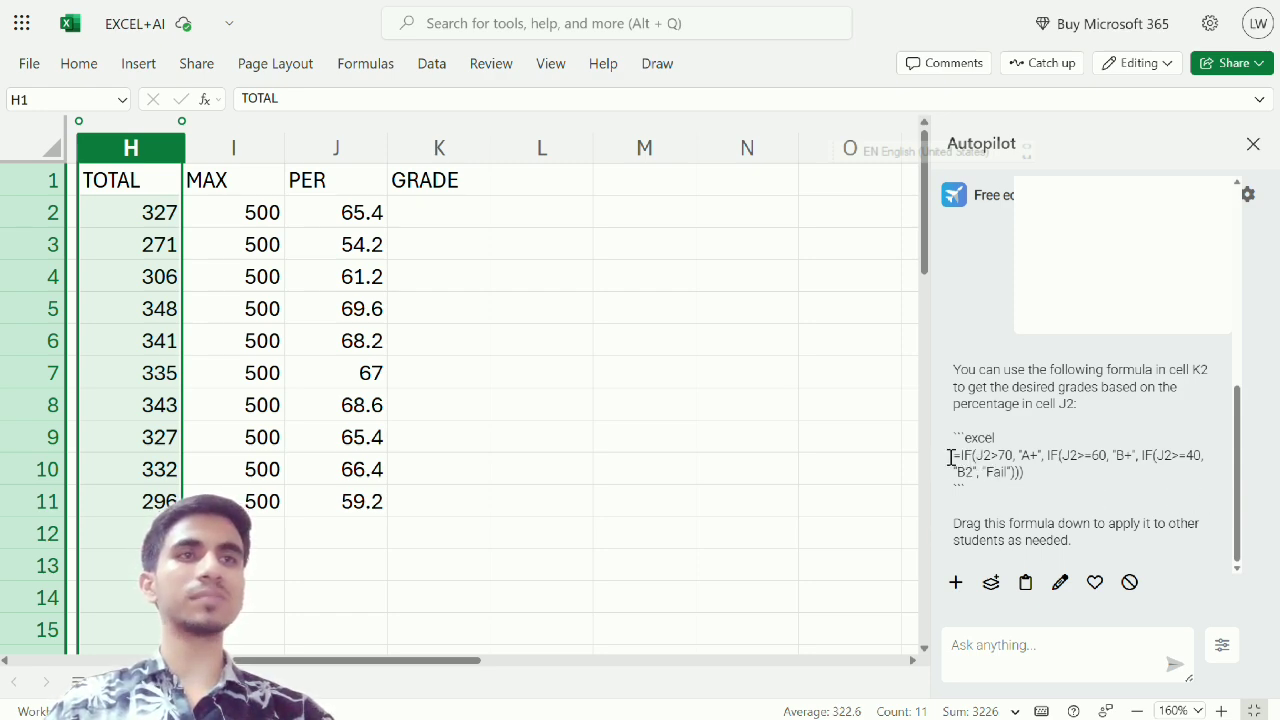
Copy Autopilot's suggested formula =IF(J2>70, "A+", IF(J2>=60, "B+", IF(J2>=40, "B2", "Fail"))) into K2 and fill it down through K11
left_click_drag(952, 456, 1057, 468)
key("ctrl+c")
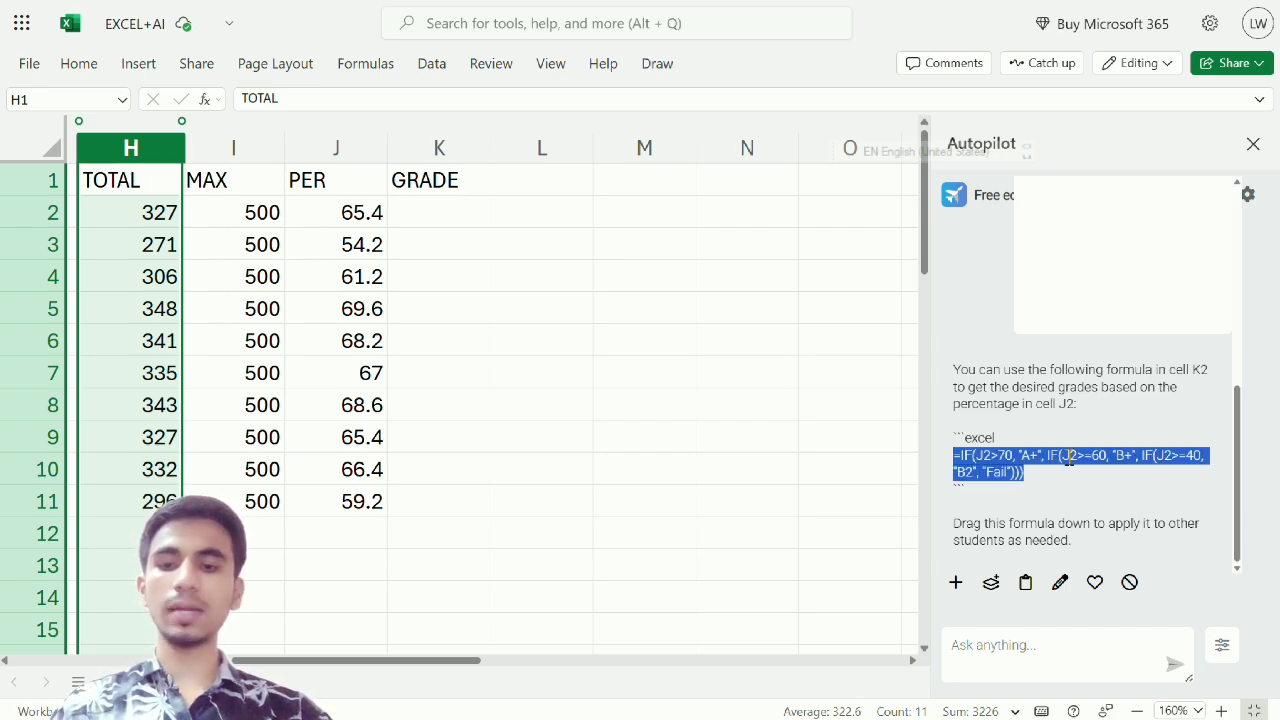
left_click(458, 214)
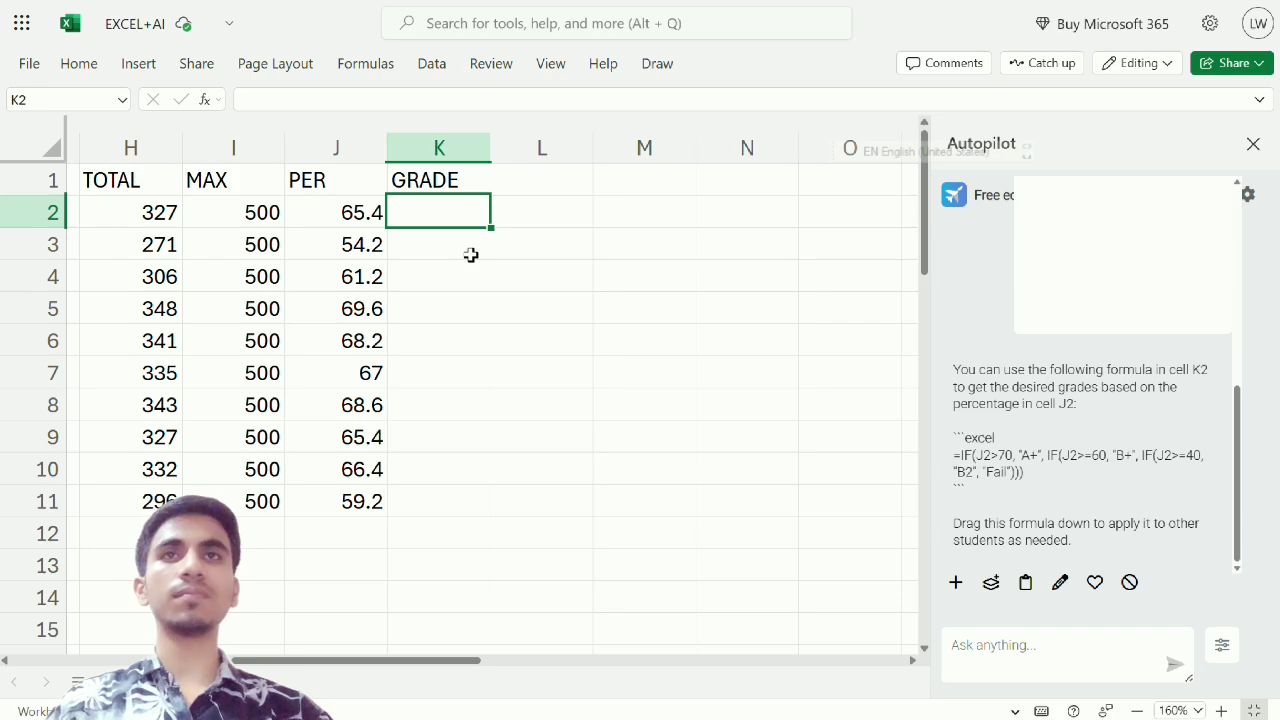
key("ctrl+v")
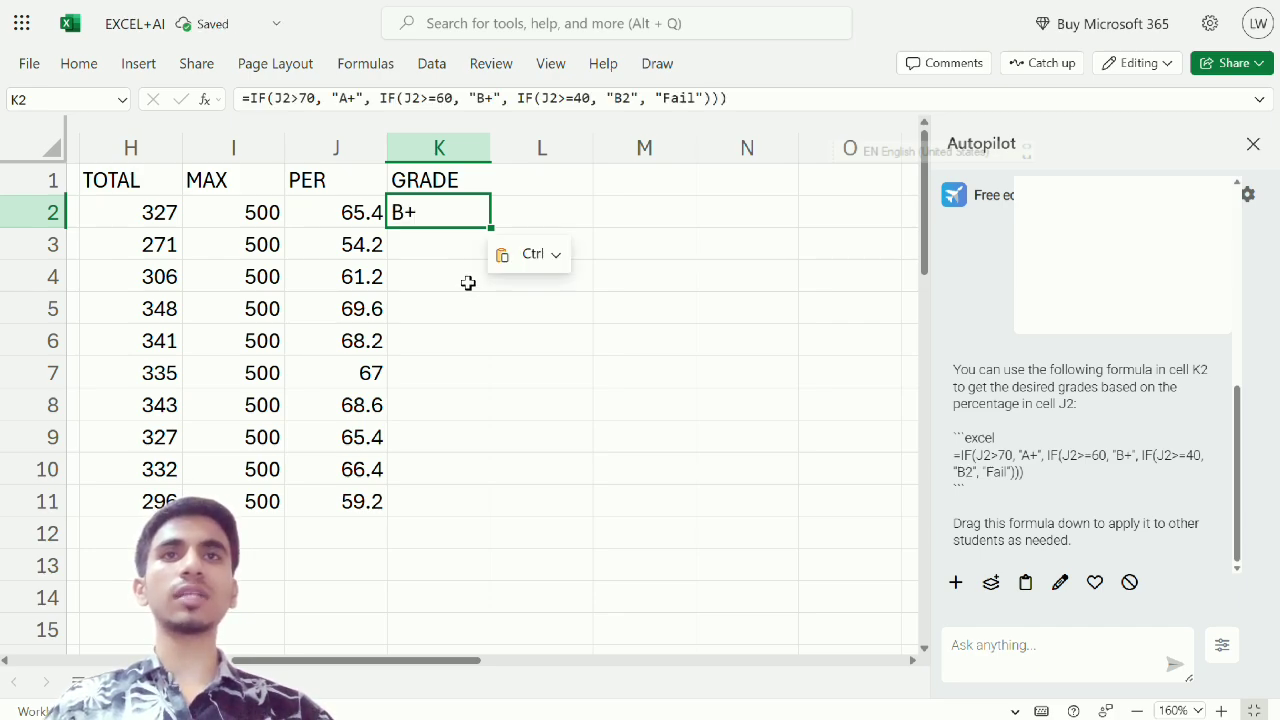
double_click(451, 210)
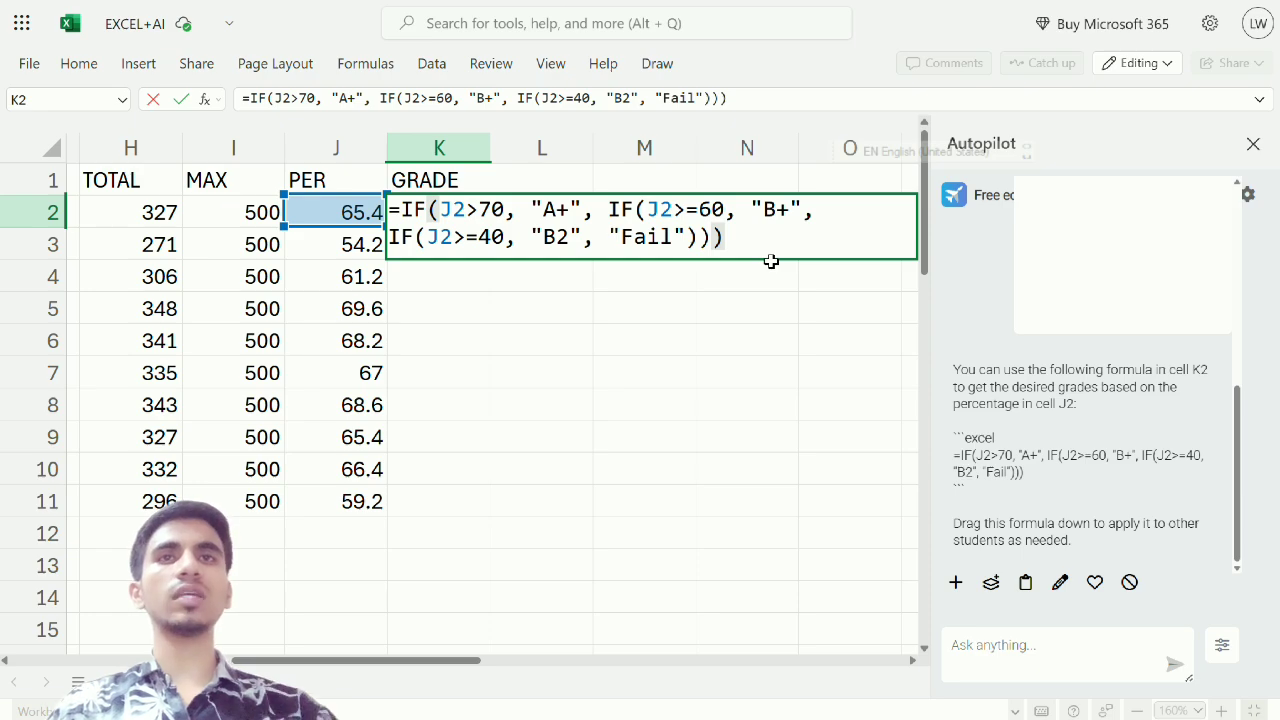
key("Return")
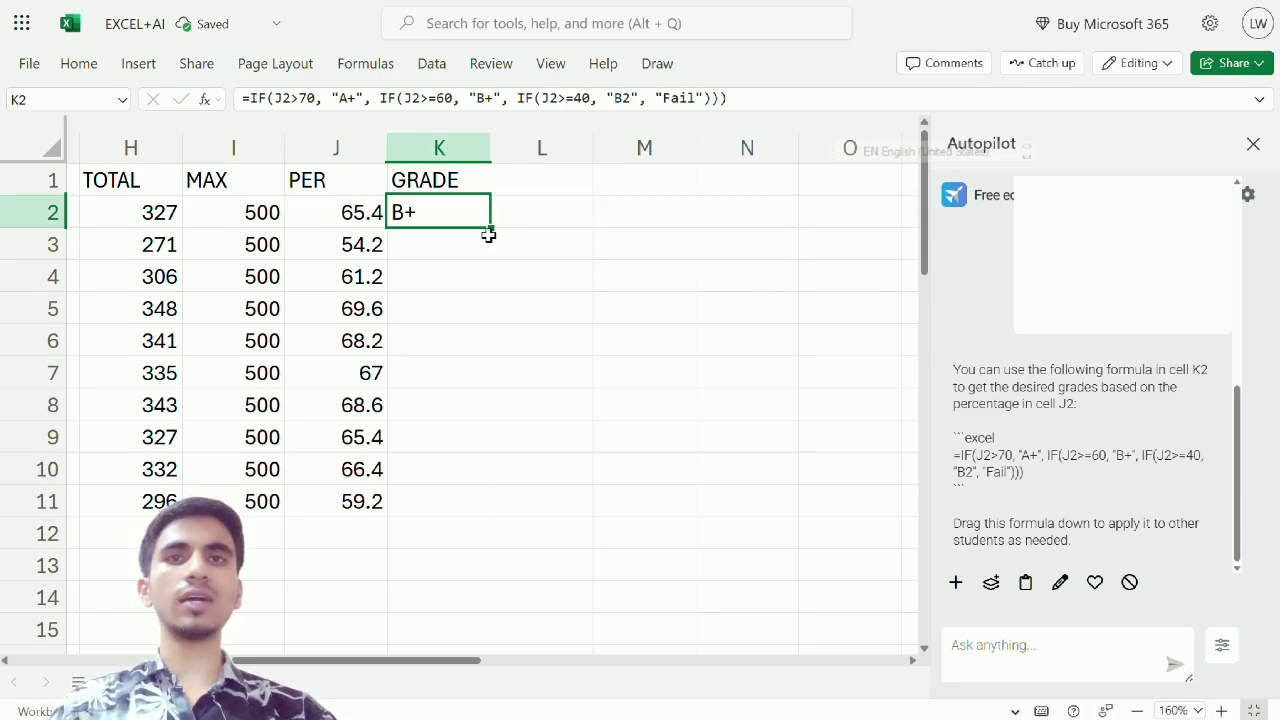
left_click_drag(489, 228, 470, 492)
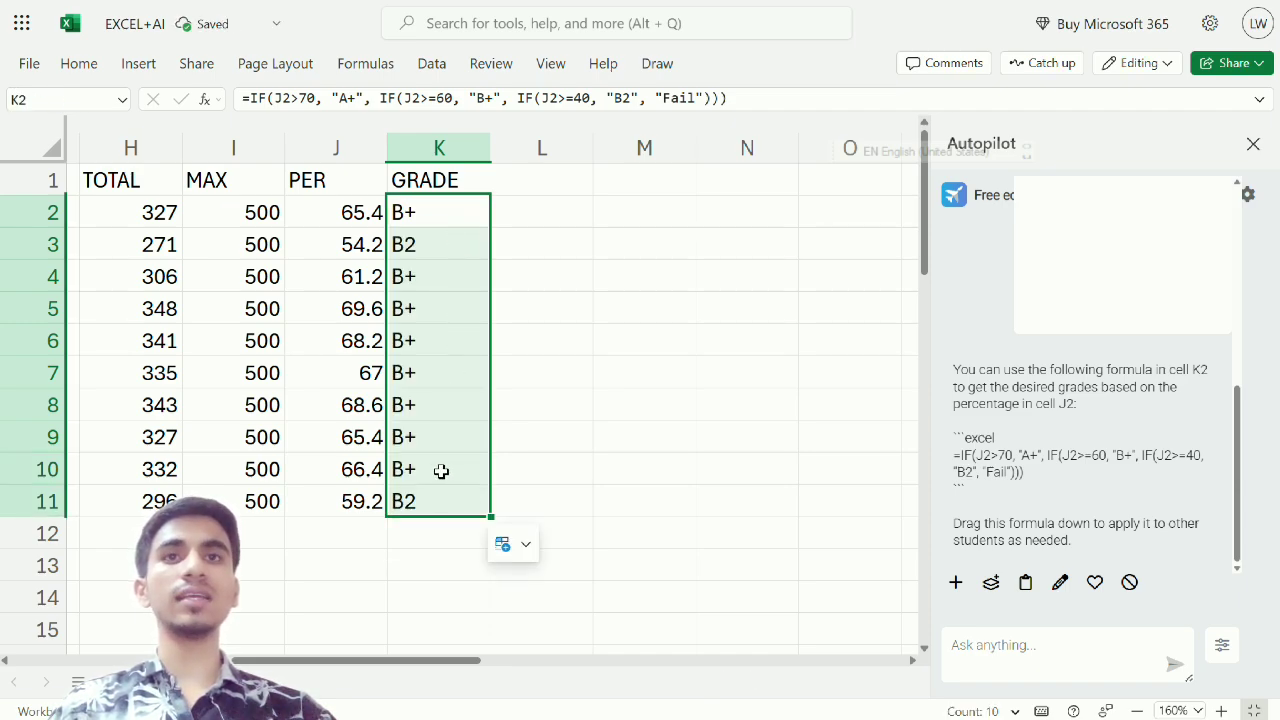
Make the grades in K2:K11 bold and center them horizontally
left_click_drag(452, 218, 415, 511)
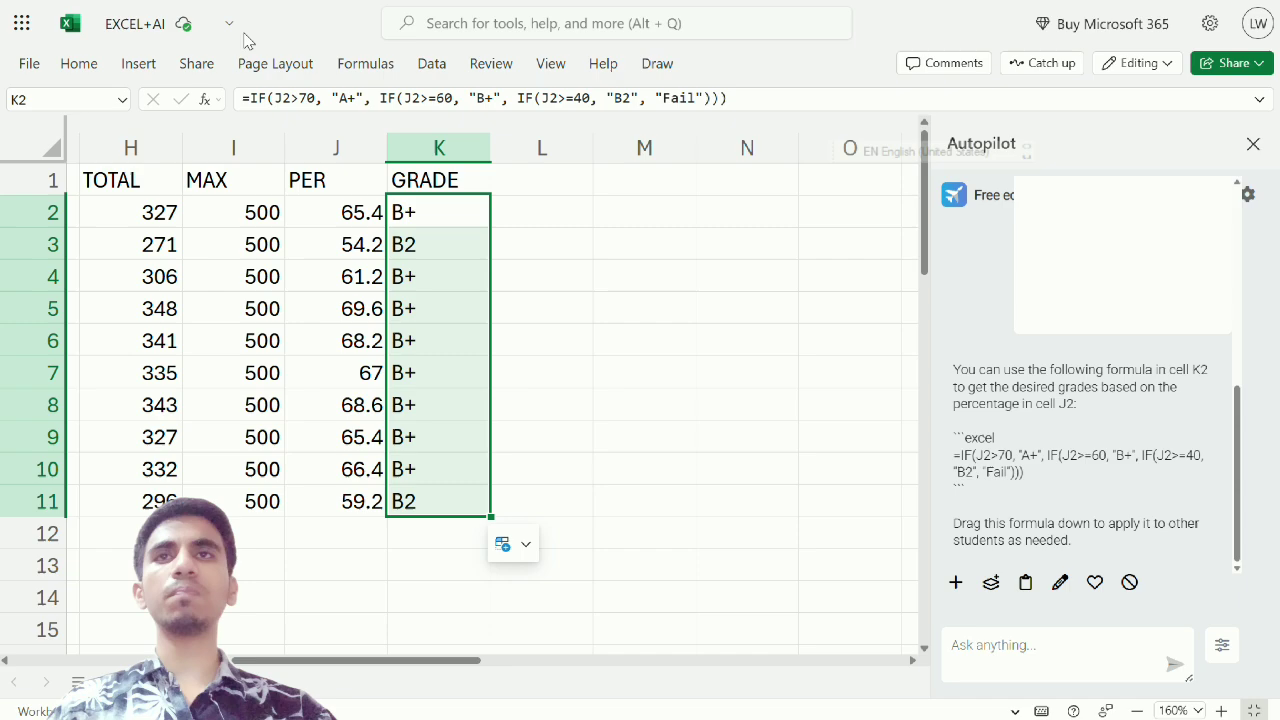
left_click(97, 77)
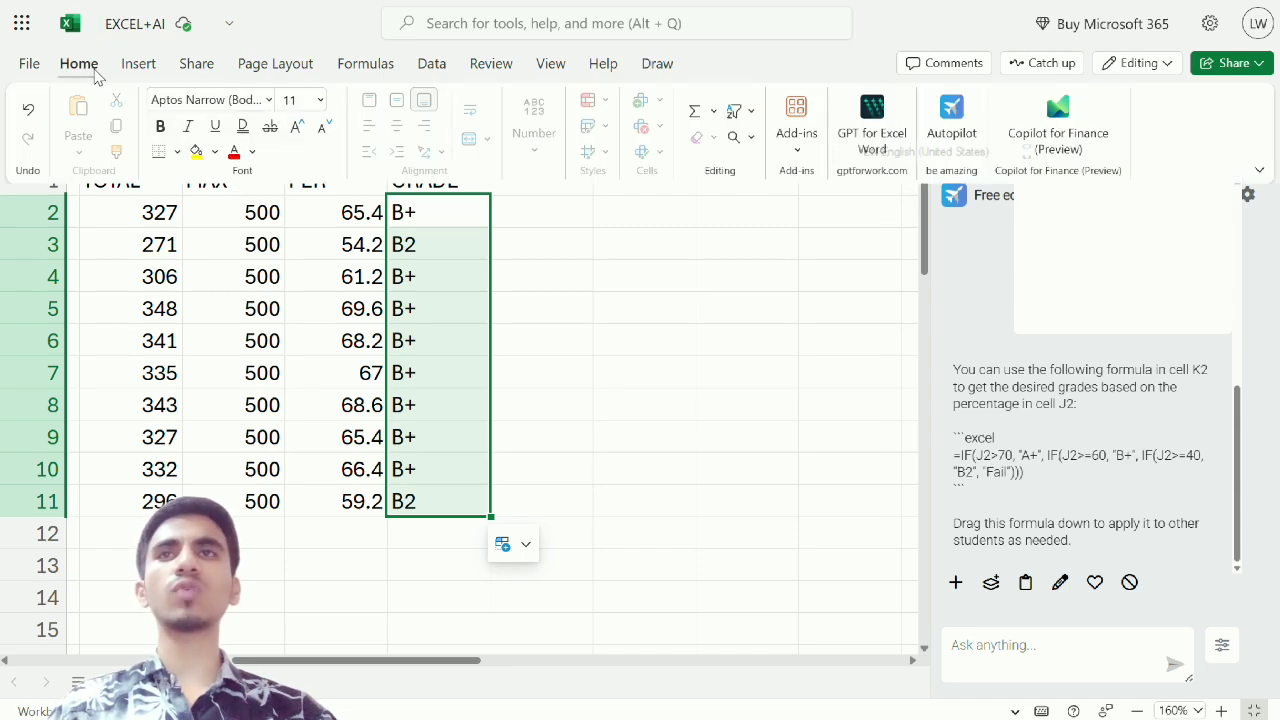
left_click(160, 126)
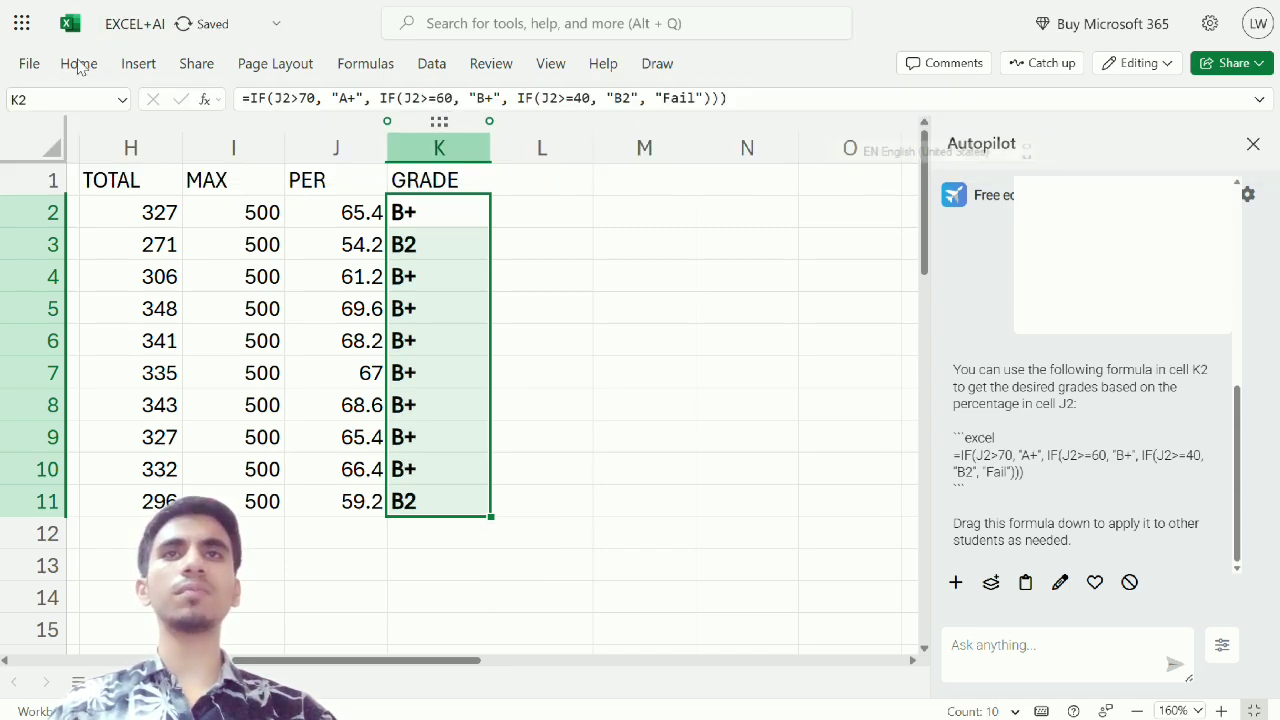
left_click(62, 66)
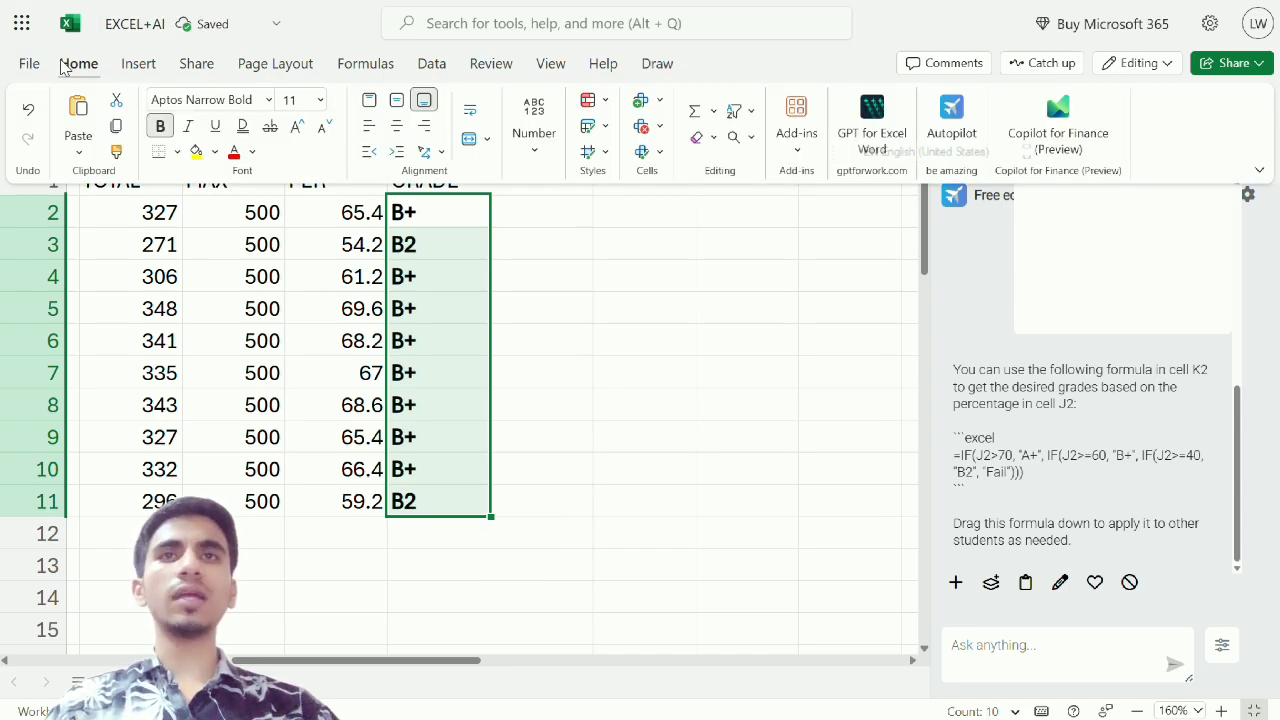
left_click(396, 126)
left_click(421, 249)
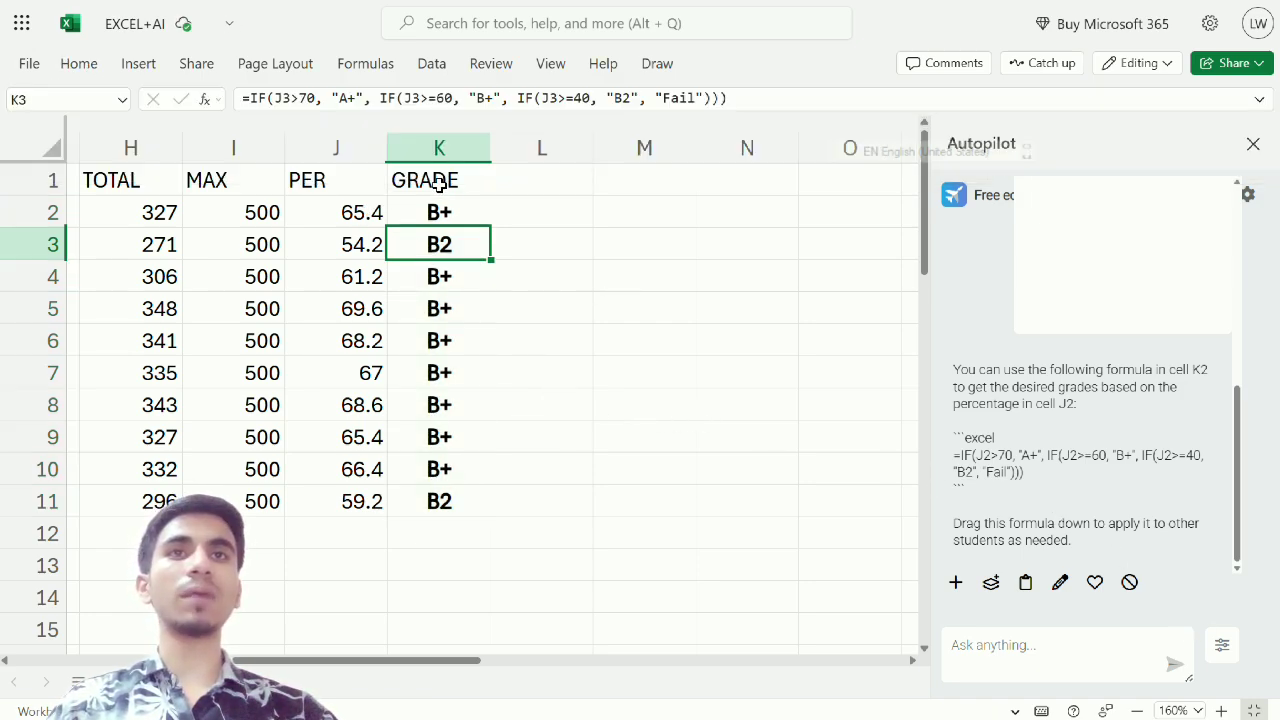
Check the formula in K2, then test its A+ condition by setting the percentage in J2 to 71
left_click(430, 211)
double_click(429, 210)
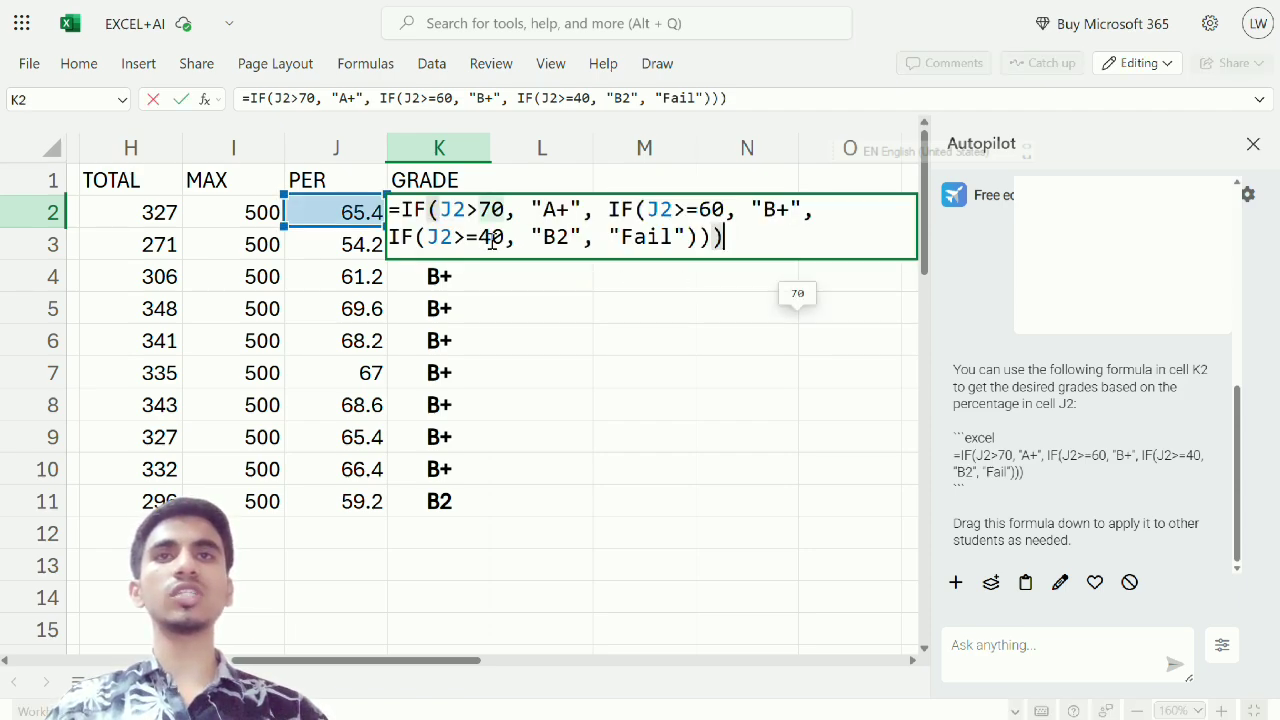
key("Escape")
key("Left")
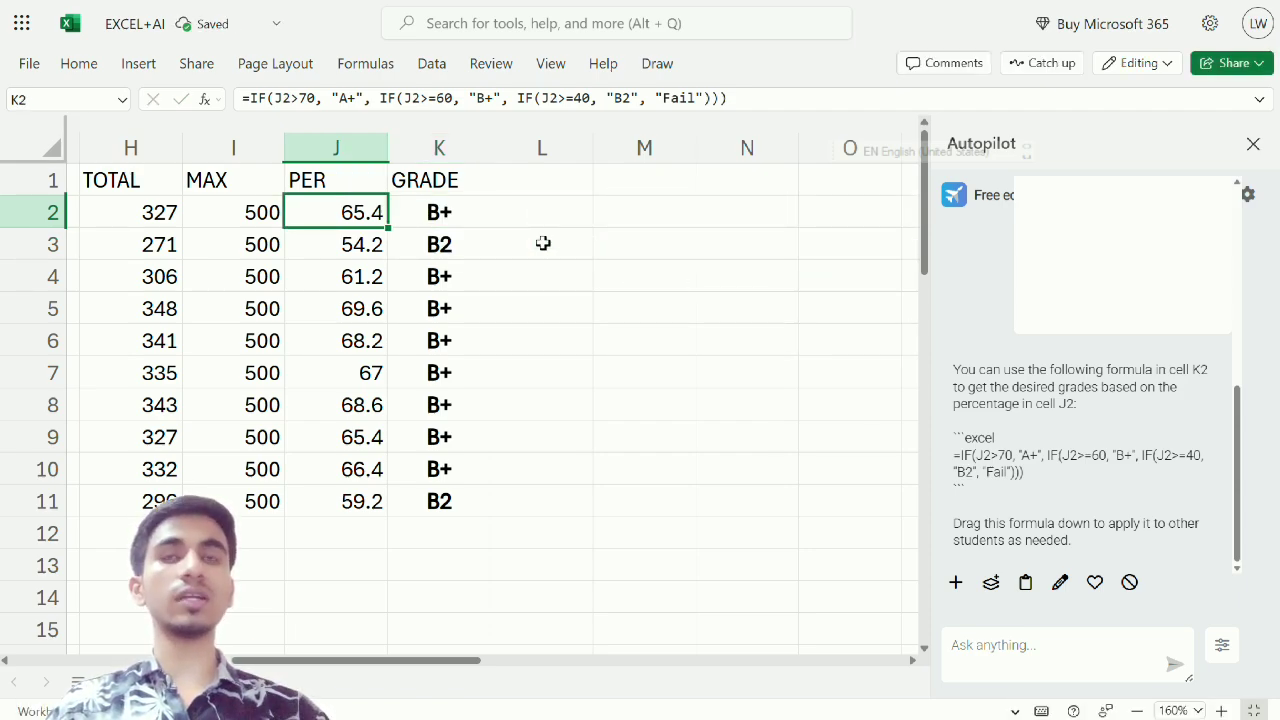
type("70")
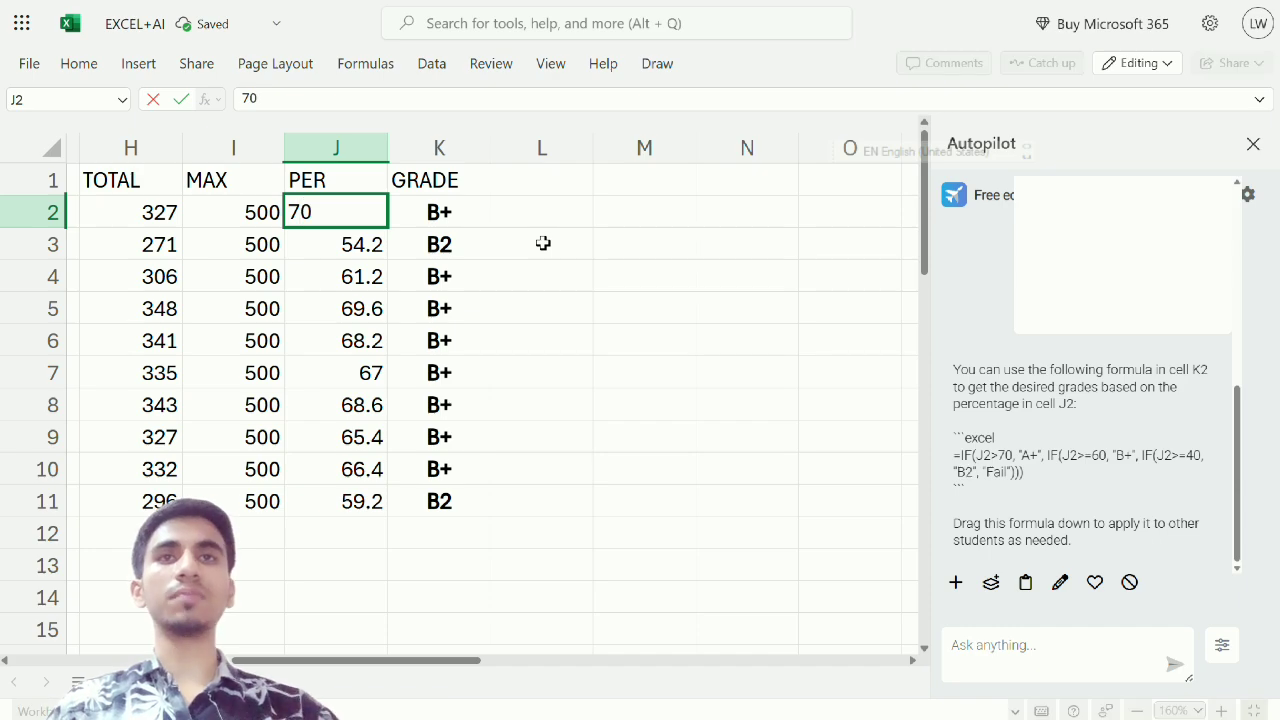
key("BackSpace")
type("1")
key("Return")
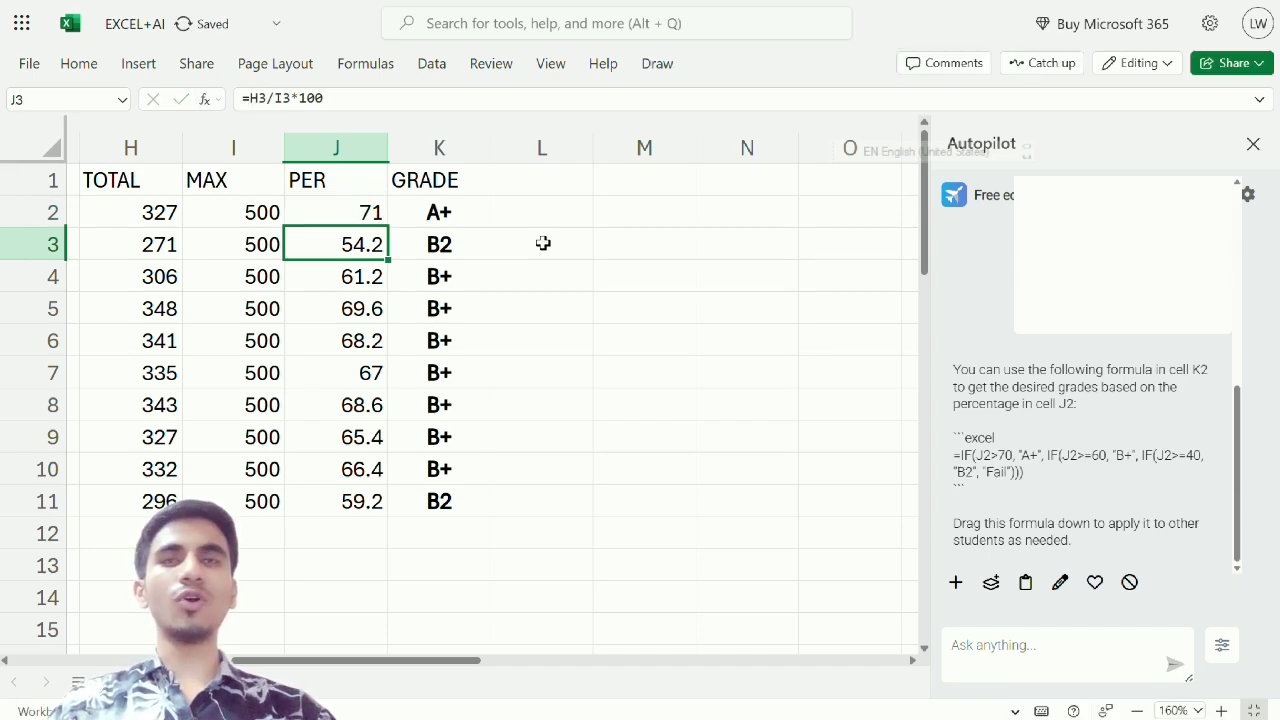
key("Up")
Review the grades in K2:K11 alongside the student marks and the conditions in the submitted Autopilot prompt
left_click_drag(423, 203, 443, 492)
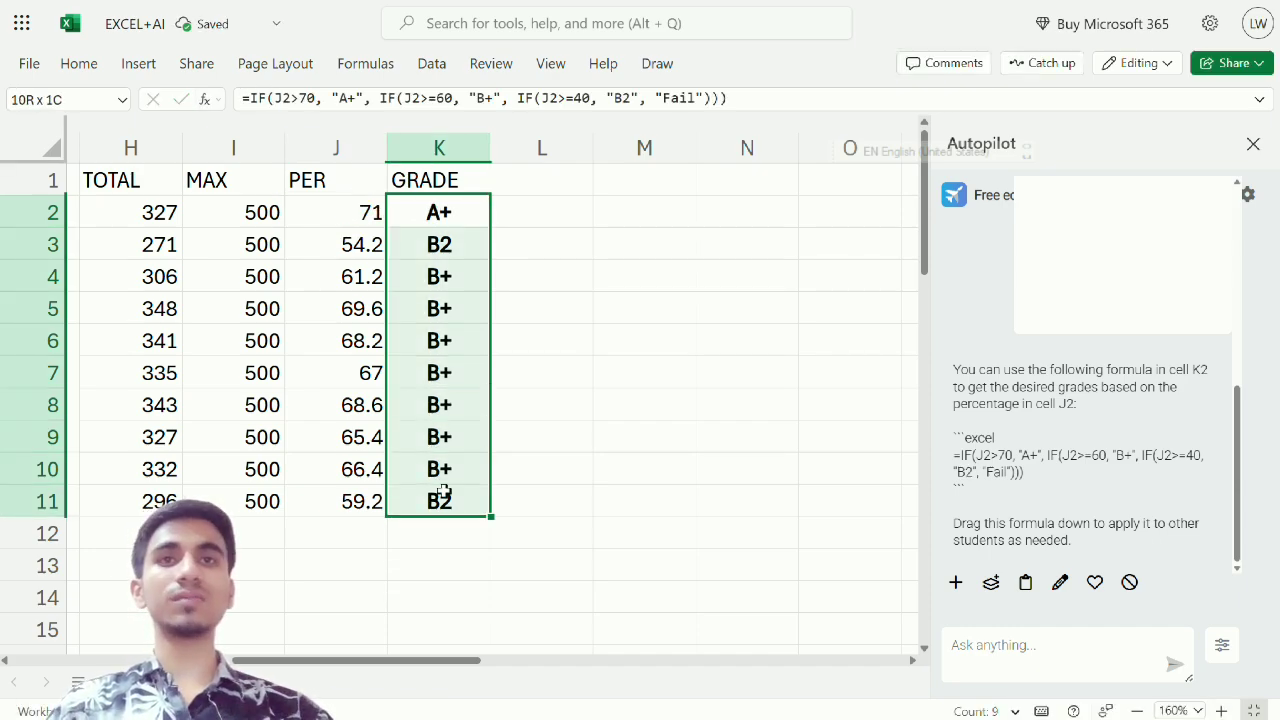
left_click(440, 212)
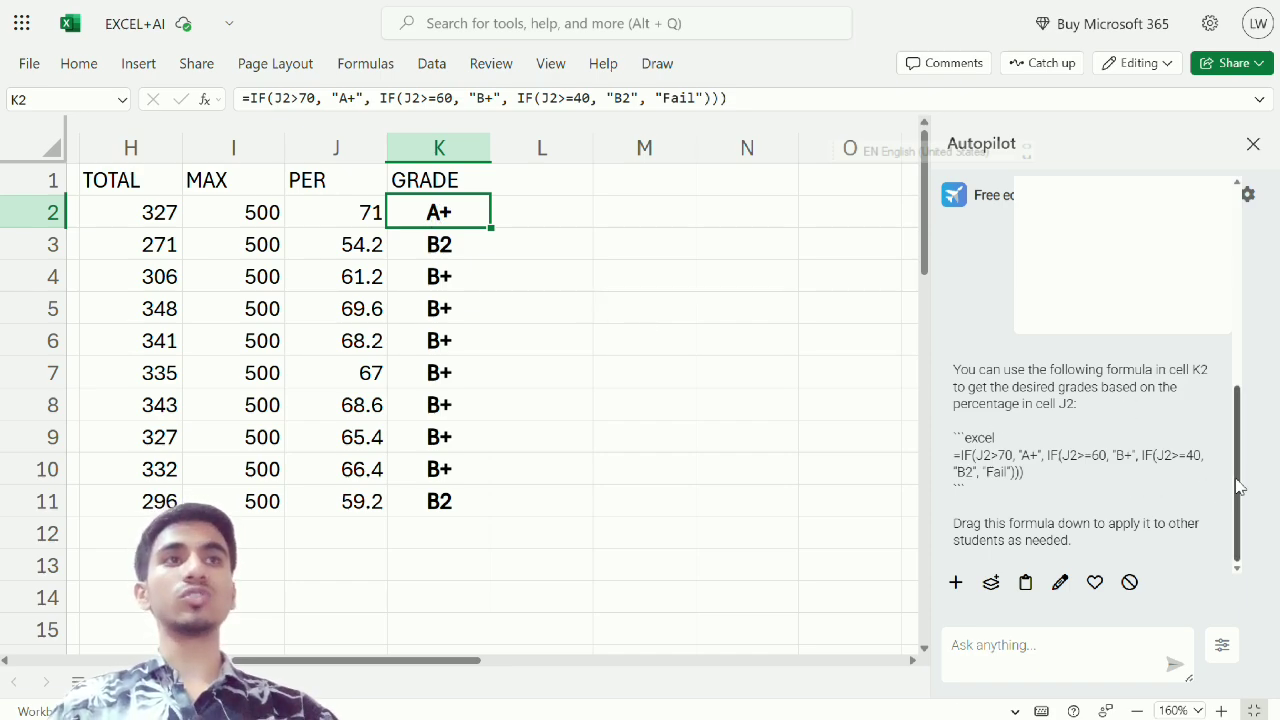
left_click_drag(1240, 520, 1228, 248)
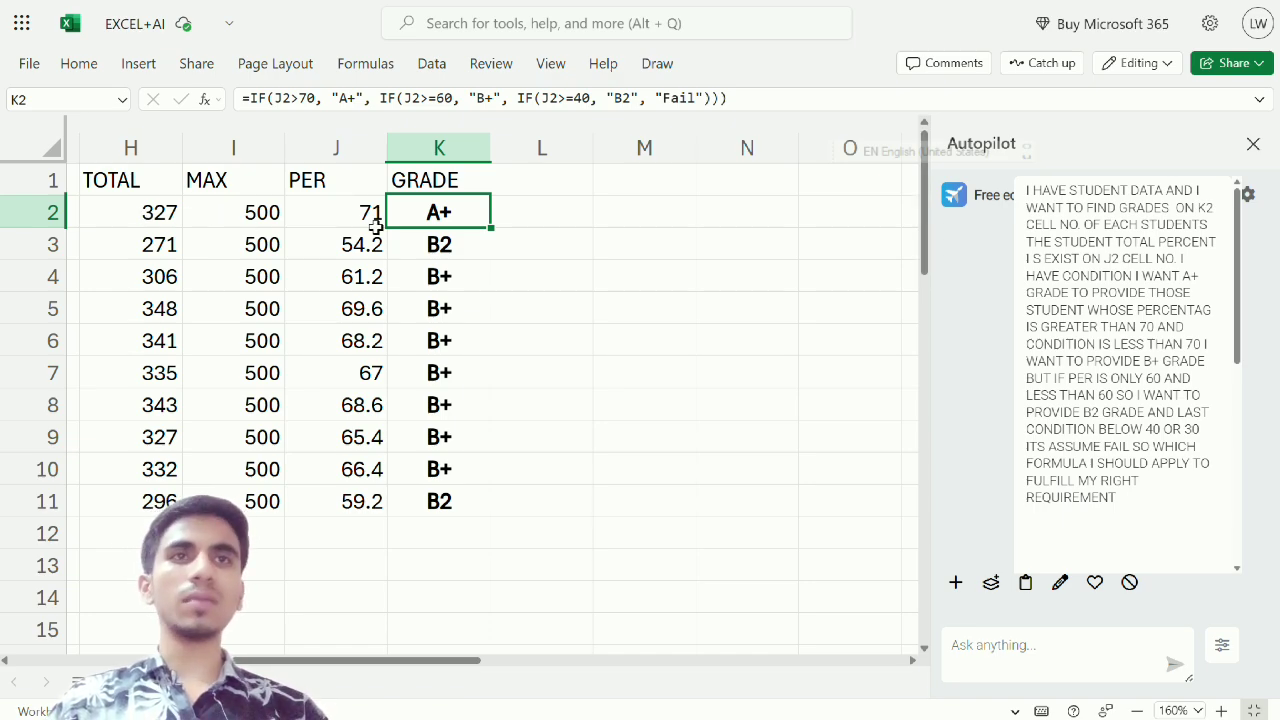
key("Home")
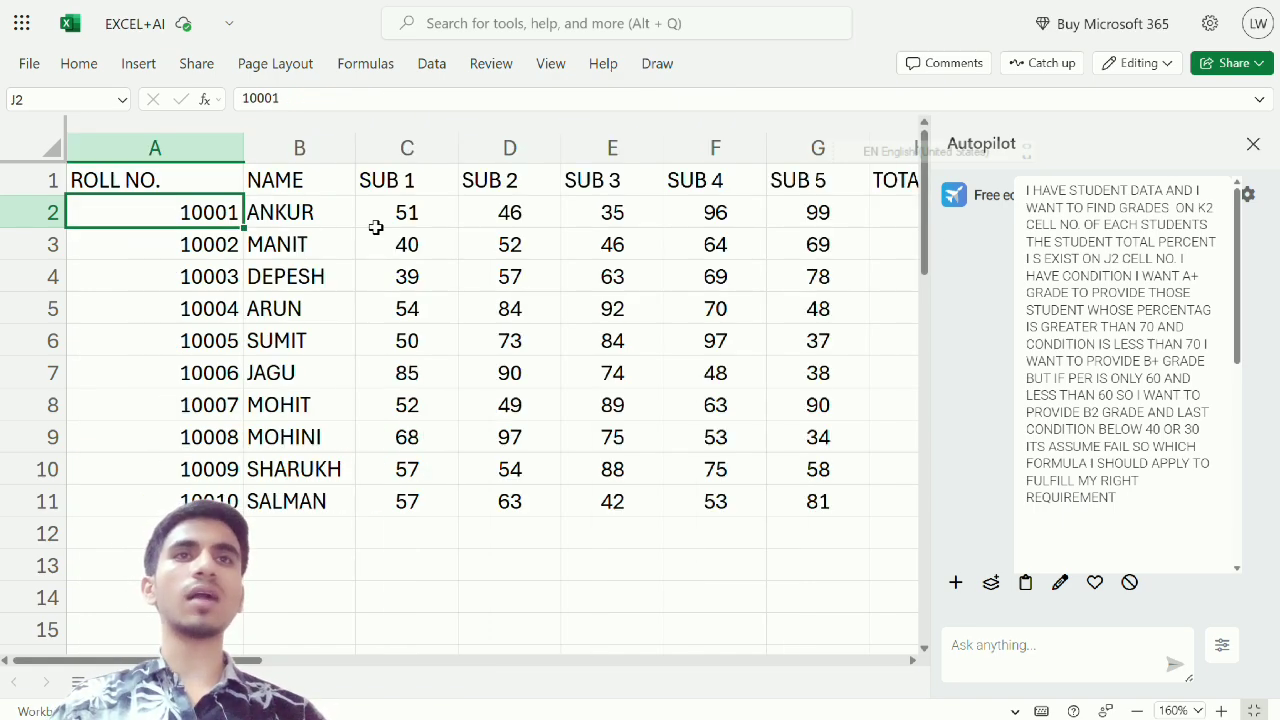
key("Right")
key("Right")
key("Right")
key("Right")
key("Right")
key("Right")
key("Right")
key("Right")
key("Right")
key("Right")
key("Right")
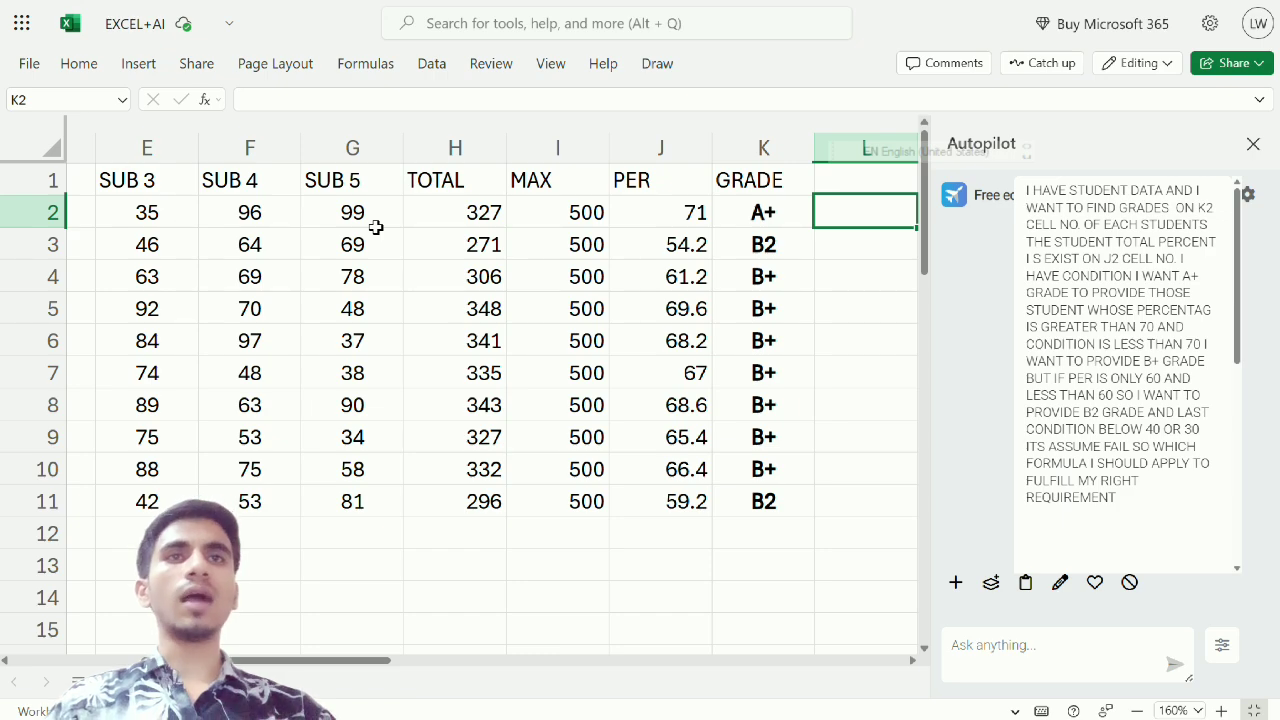
key("Left")
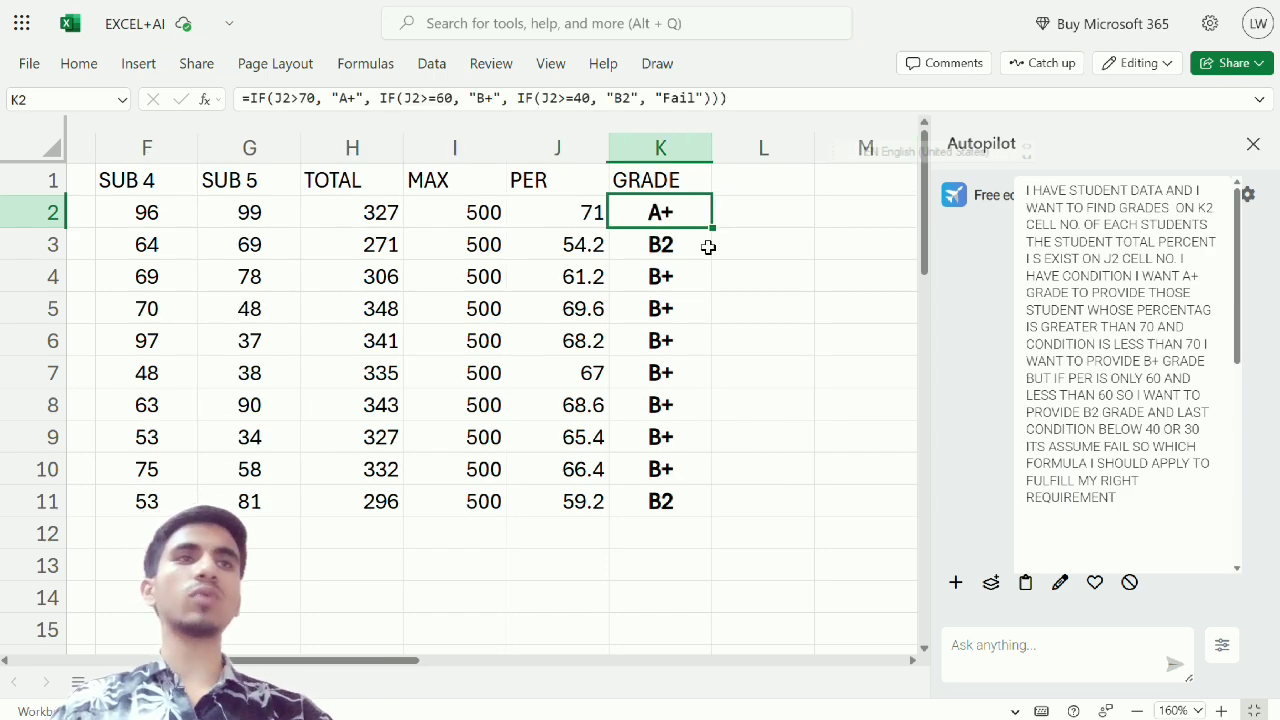
left_click_drag(689, 226, 689, 508)
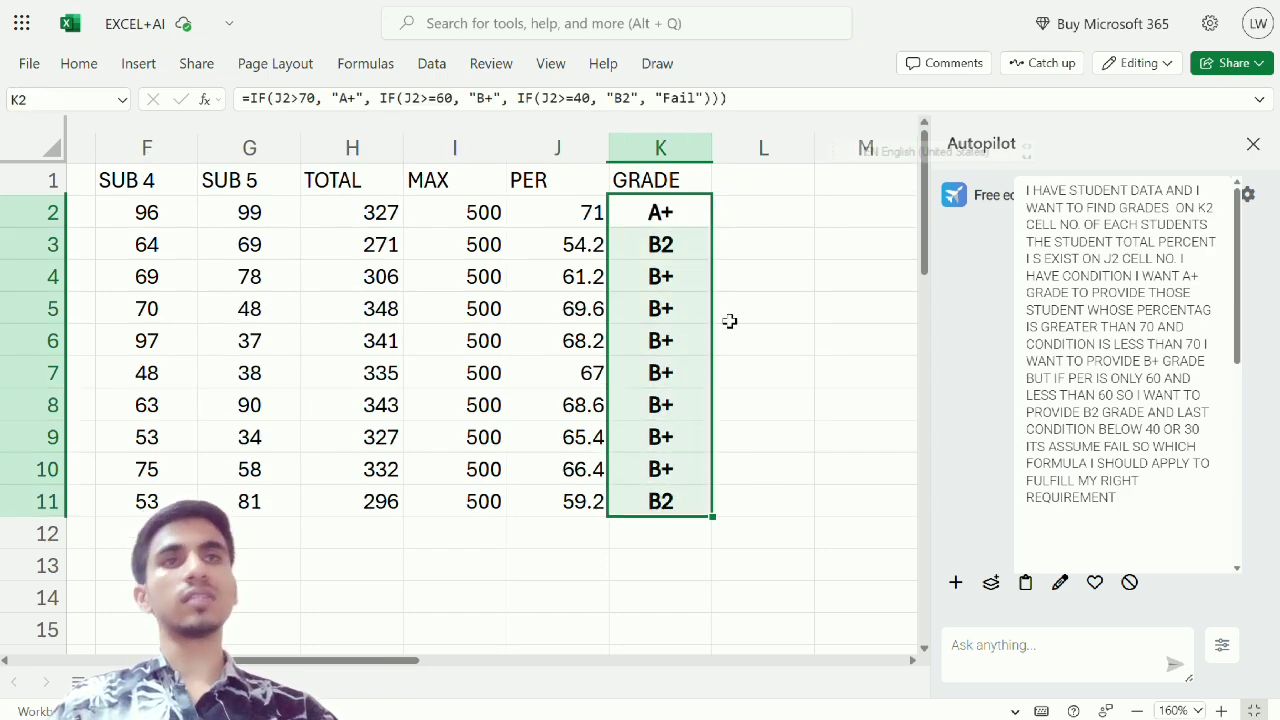
left_click_drag(1120, 500, 957, 160)
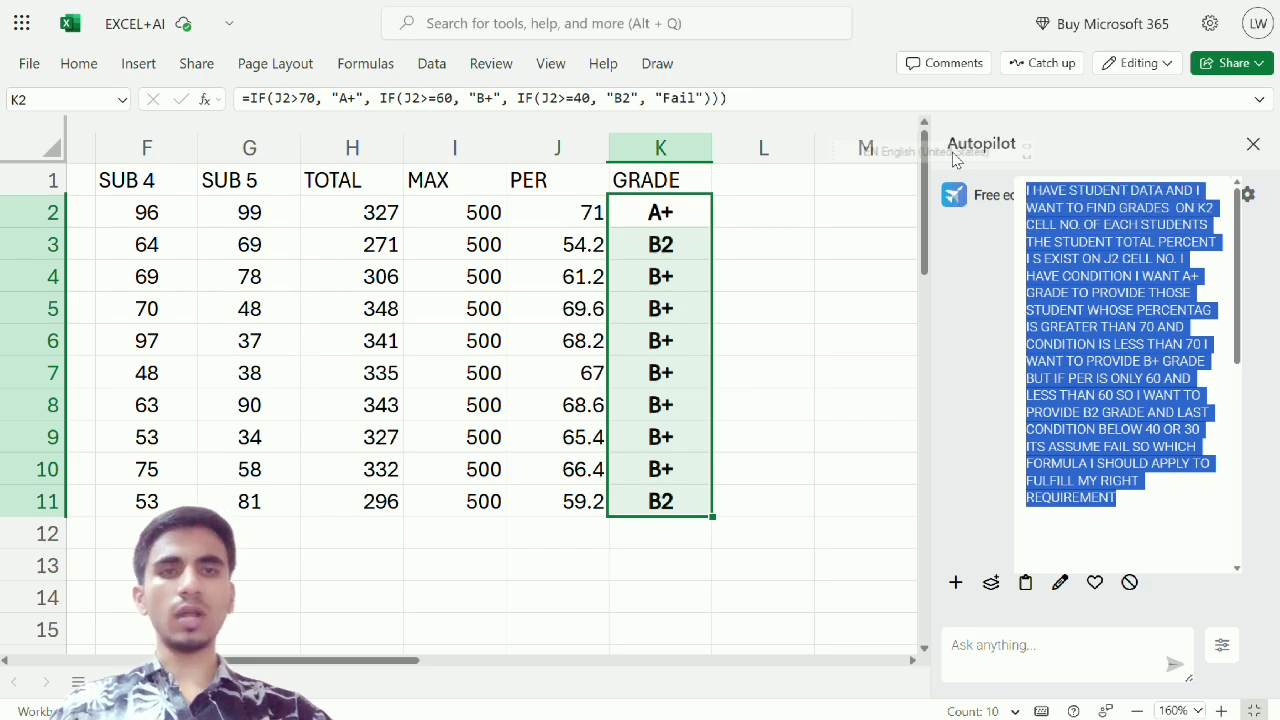
Reread the percentage conditions for the A+, B+, B2 and fail grades in the submitted Autopilot prompt
left_click(752, 334)
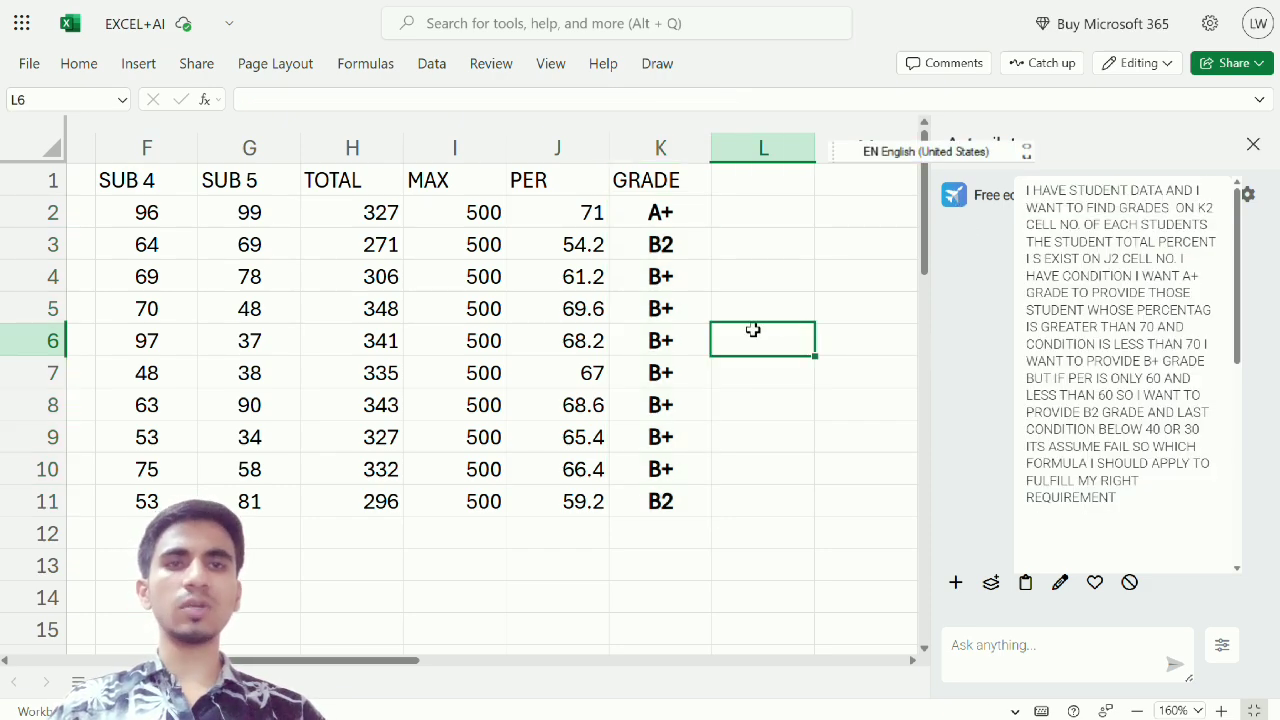
left_click(603, 334)
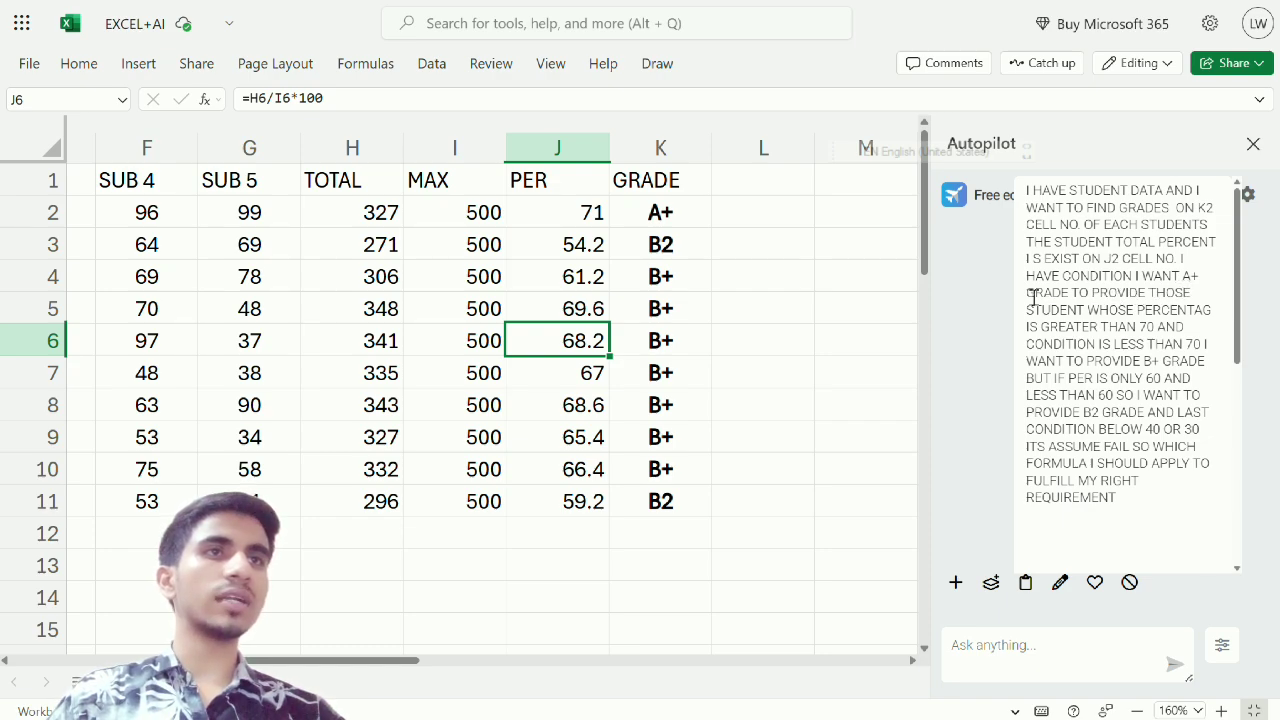
key("ctrl+a")
left_click(1077, 303)
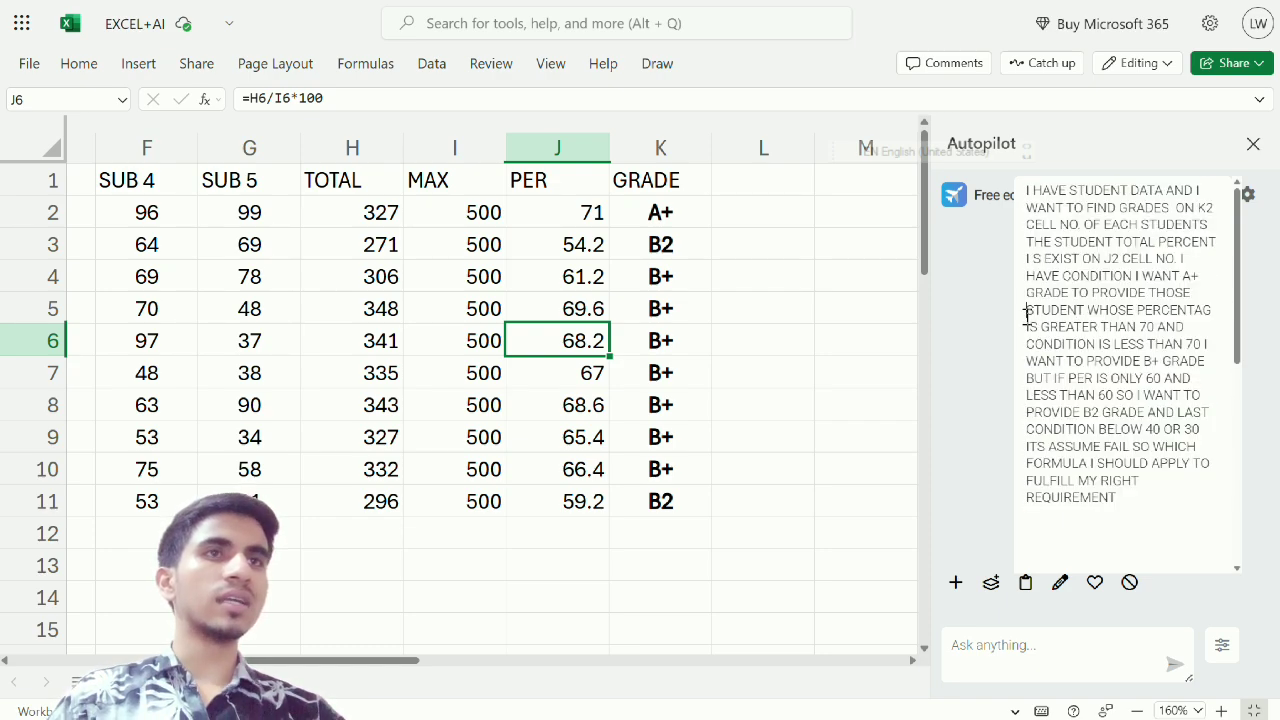
left_click_drag(1027, 312, 1145, 345)
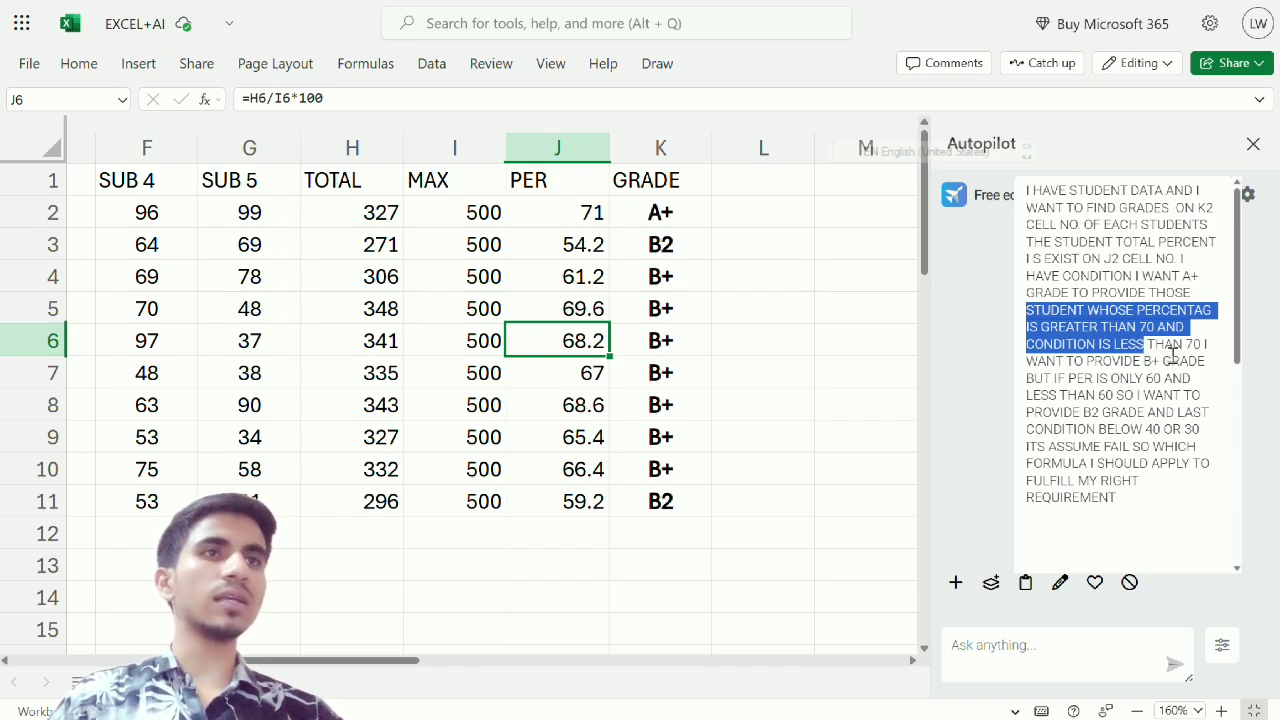
left_click(1106, 375)
left_click_drag(1106, 375, 1117, 415)
left_click_drag(1136, 503, 1005, 172)
left_click(1104, 240)
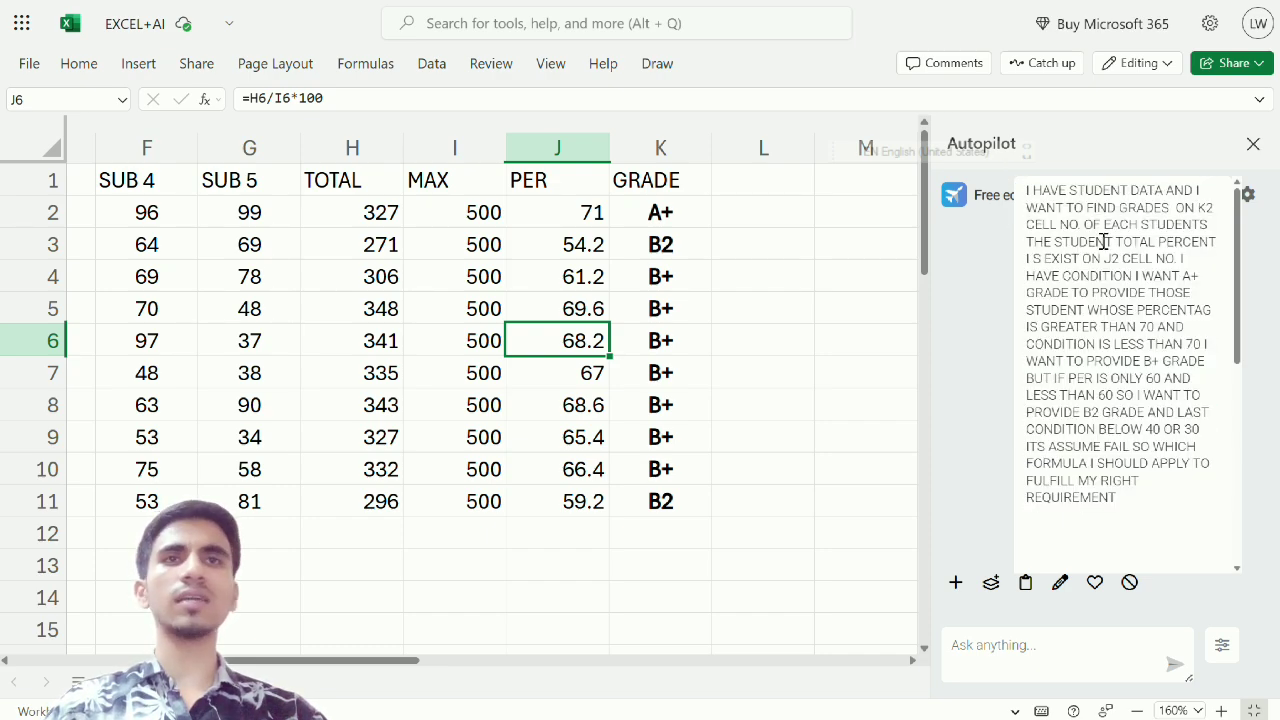
left_click_drag(1050, 207, 1091, 520)
left_click(1143, 507)
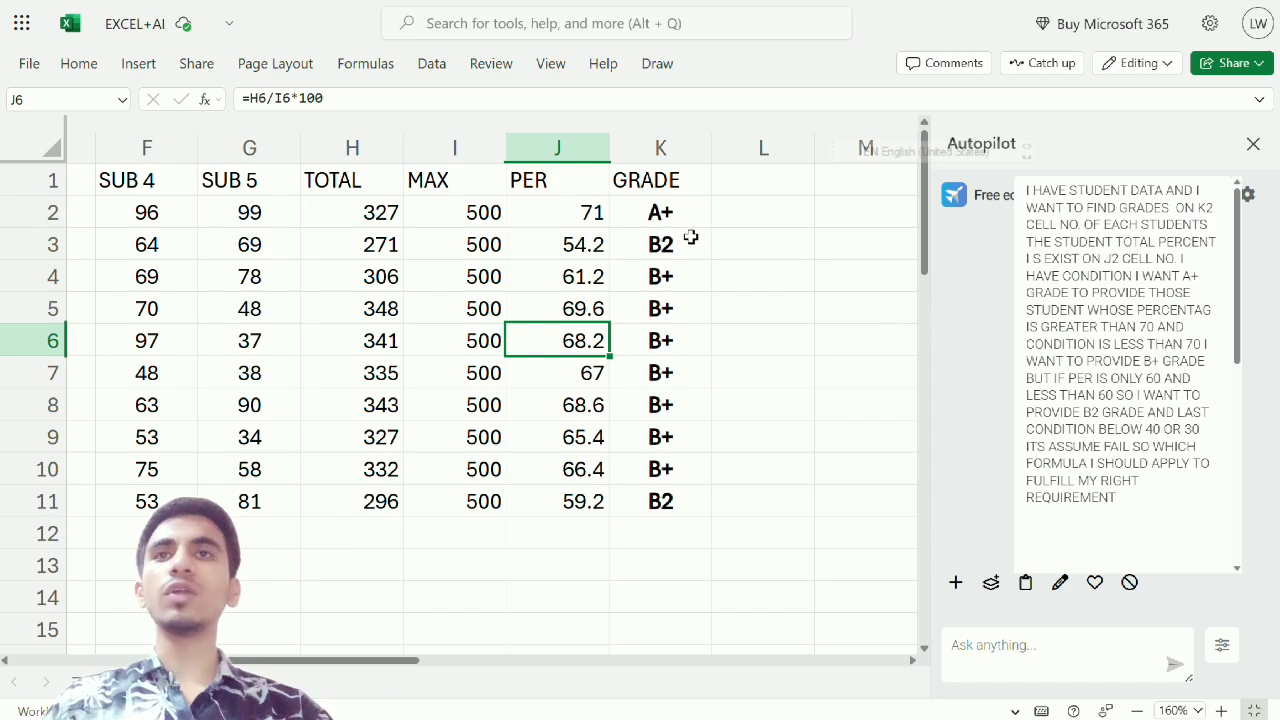
Center the roll numbers in A2:A11 horizontally
left_click_drag(648, 220, 35, 405)
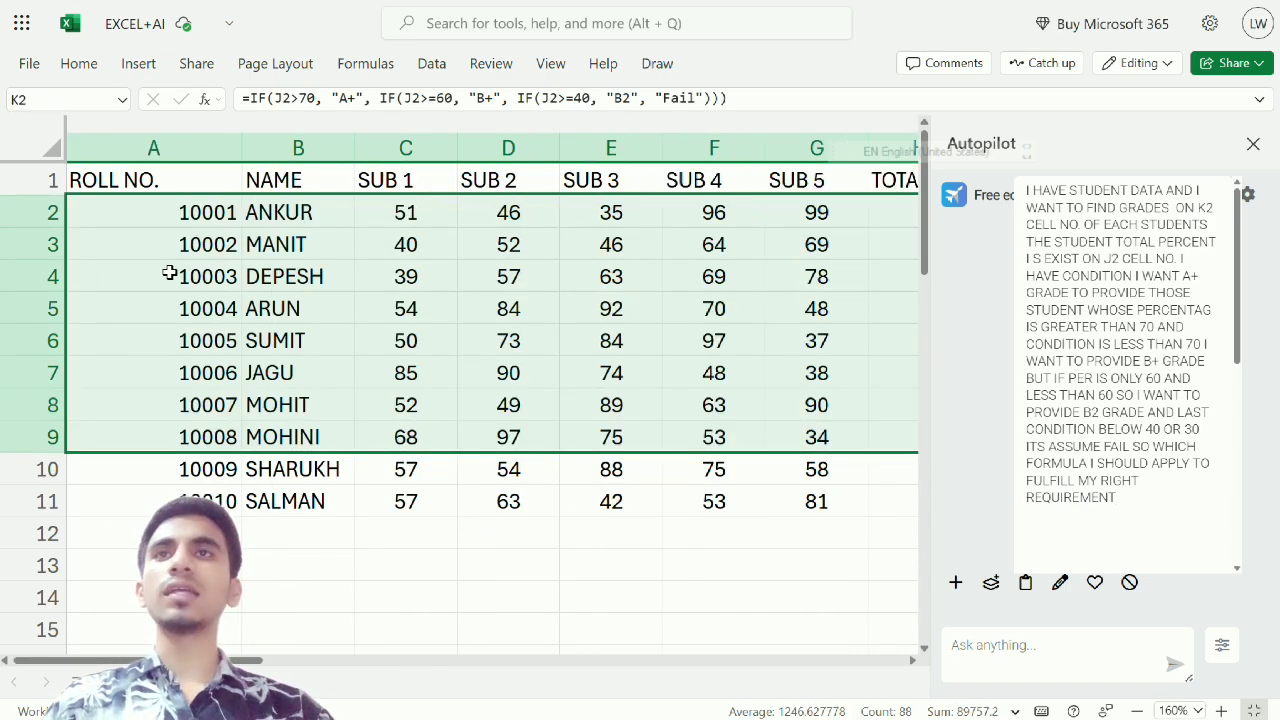
left_click_drag(174, 218, 190, 502)
left_click(80, 63)
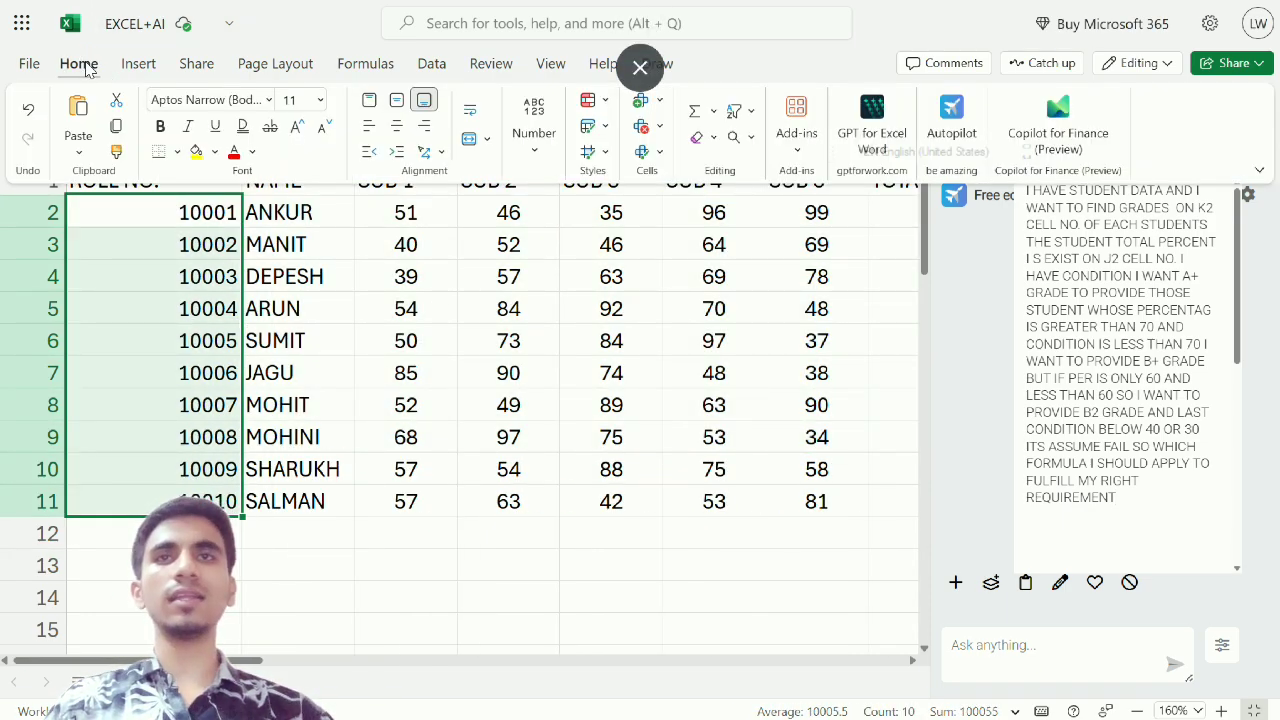
left_click(397, 128)
left_click(294, 246)
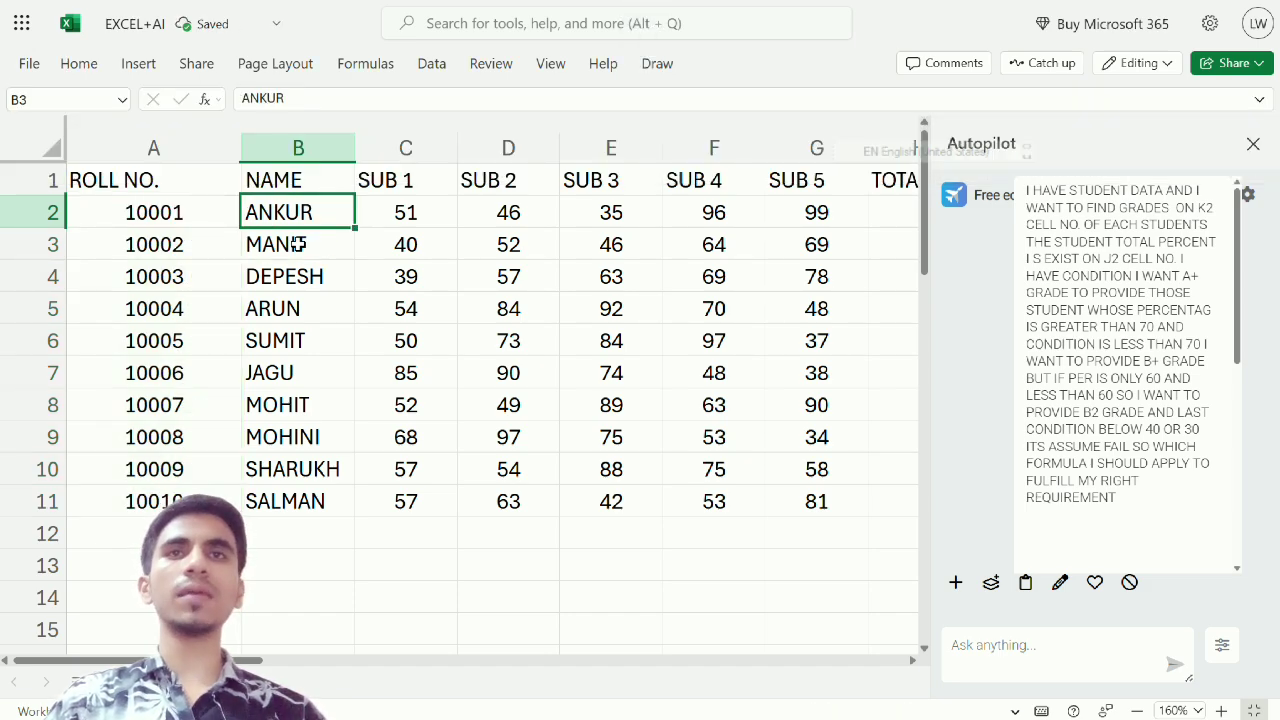
Inspect the first student's percentage in J2 and the grade formula in K2
key("Up")
key("Right")
key("Right")
key("Right")
key("Right")
key("Right")
key("Right")
key("Right")
key("Right")
key("Right")
key("Right")
key("Right")
key("Right")
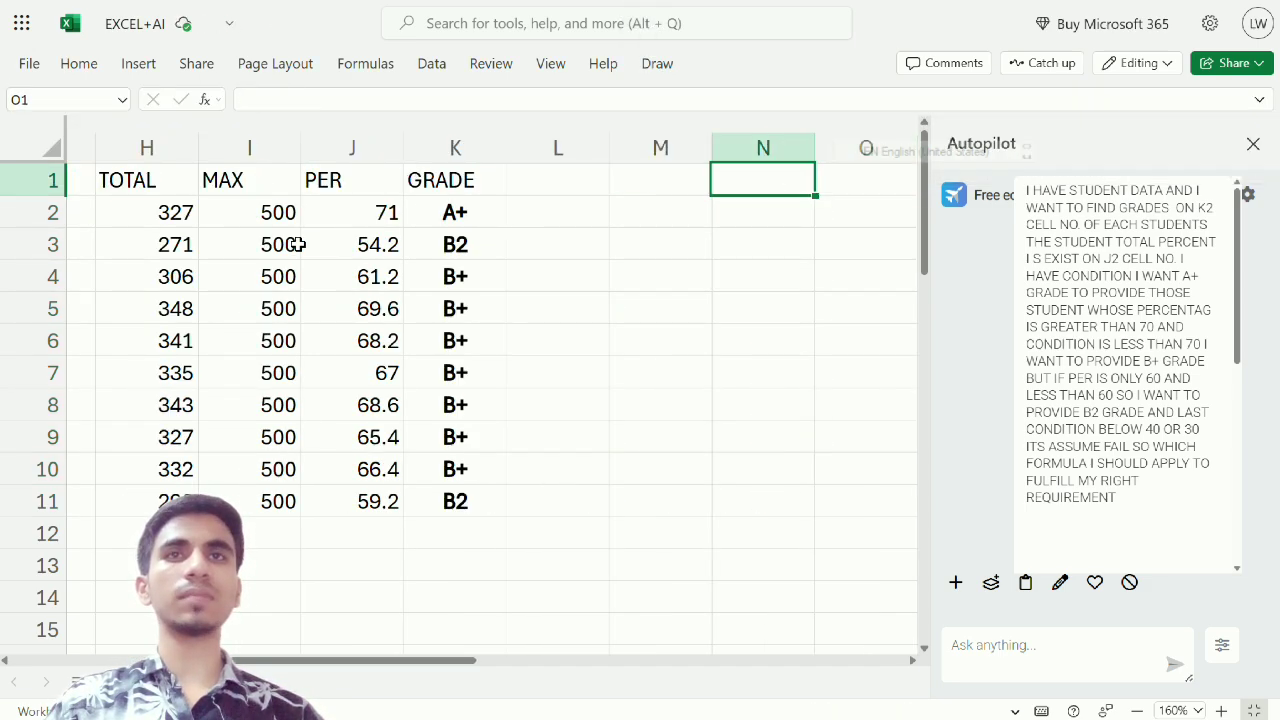
key("Left")
key("Left")
key("Left")
key("Left")
key("Down")
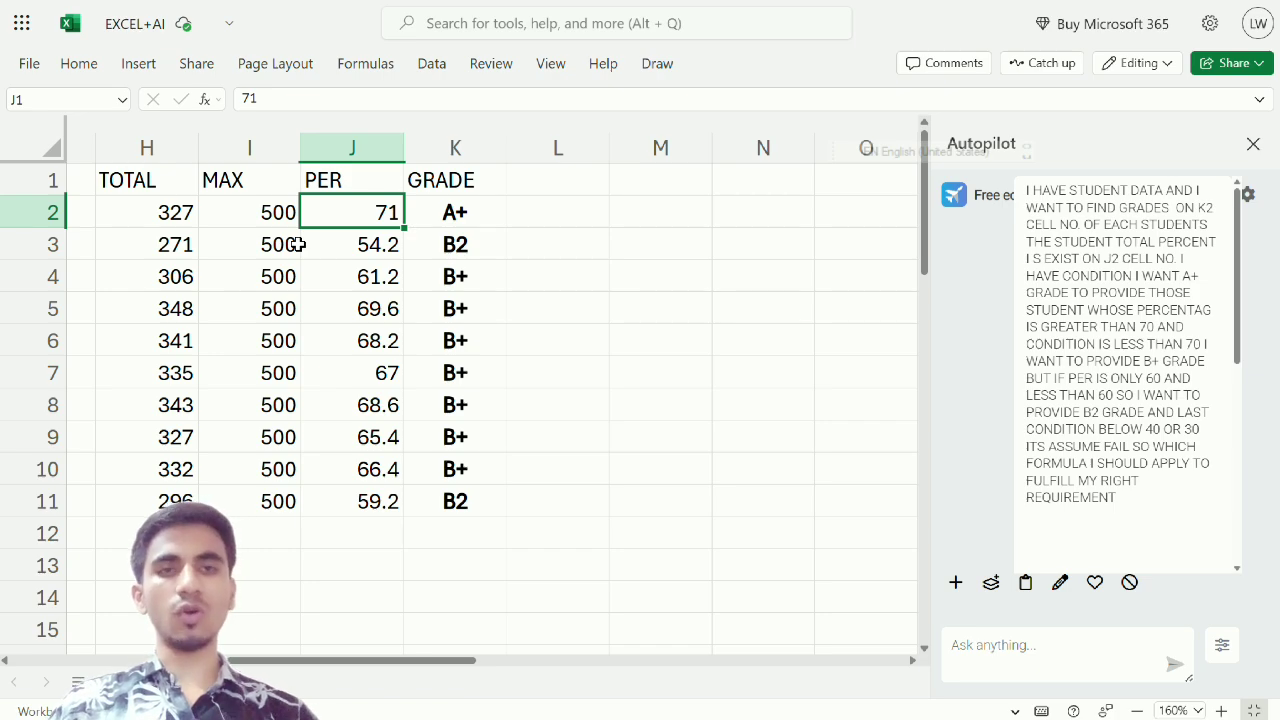
key("Right")
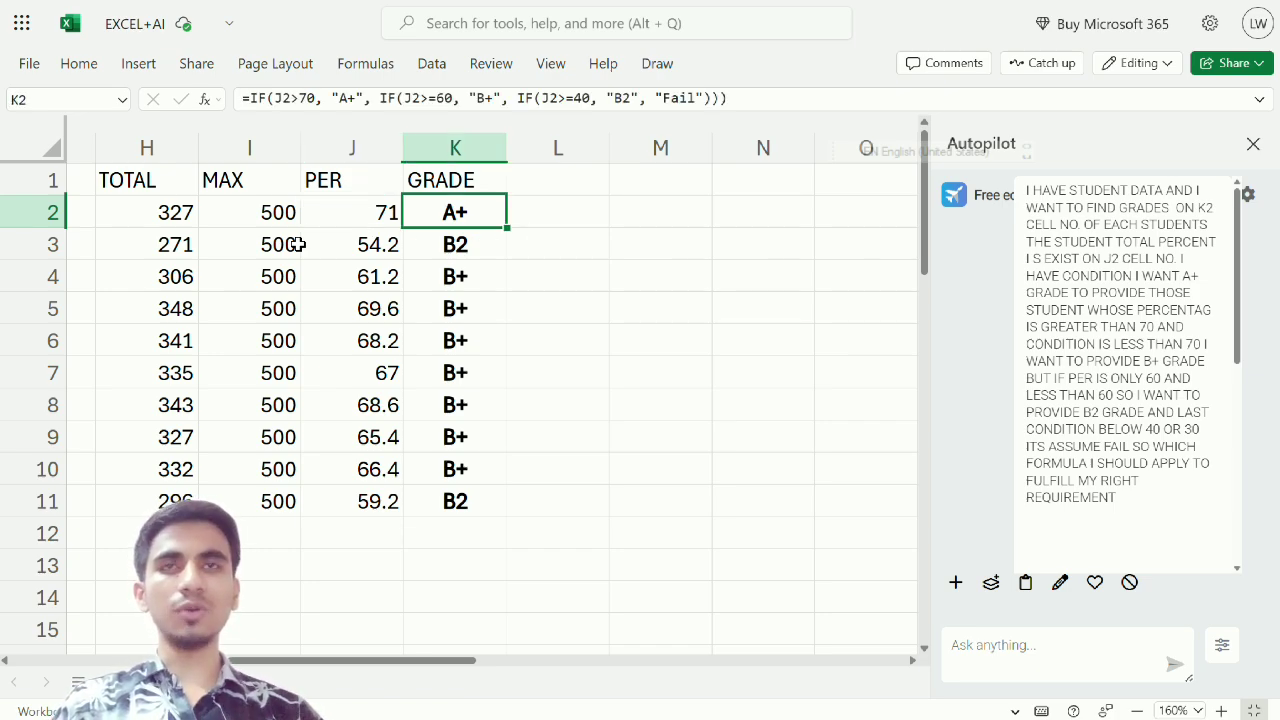